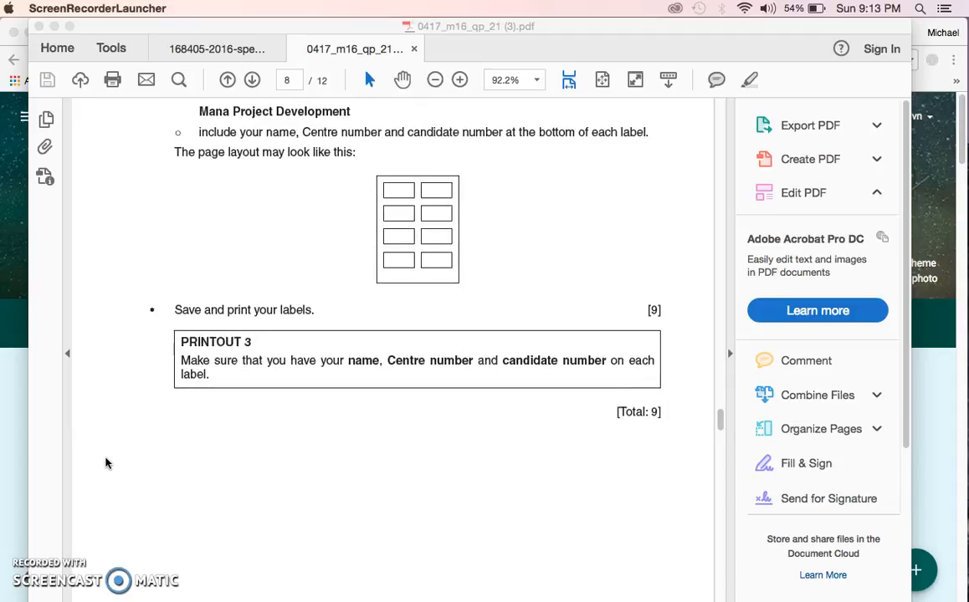
# Step: Browse the exam paper's database tasks and read Task 5 – Mail merge Letter on page 9
pyautogui.scroll(-6, 105, 462)
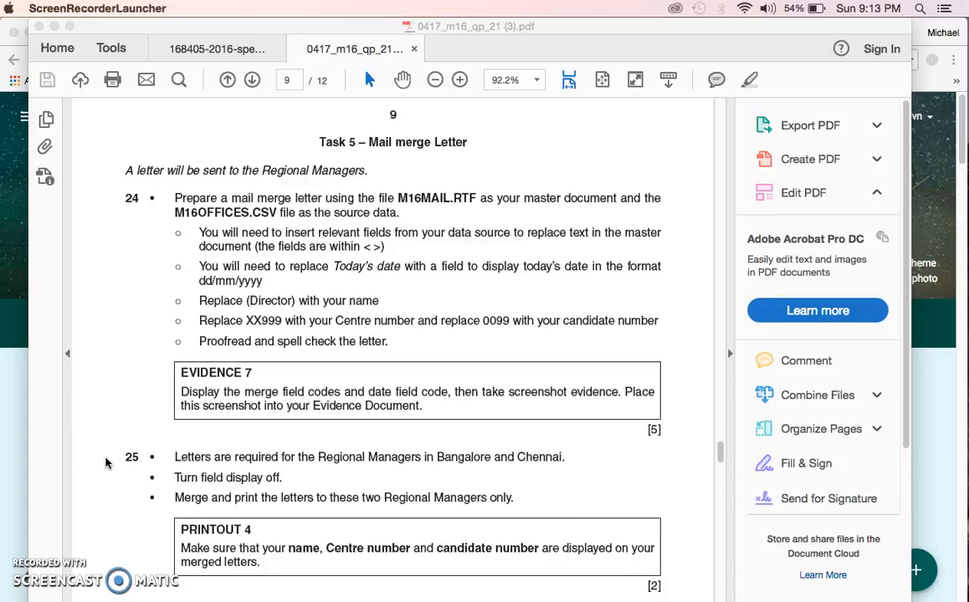
pyautogui.scroll(3, 105, 463)
pyautogui.scroll(2, 105, 463)
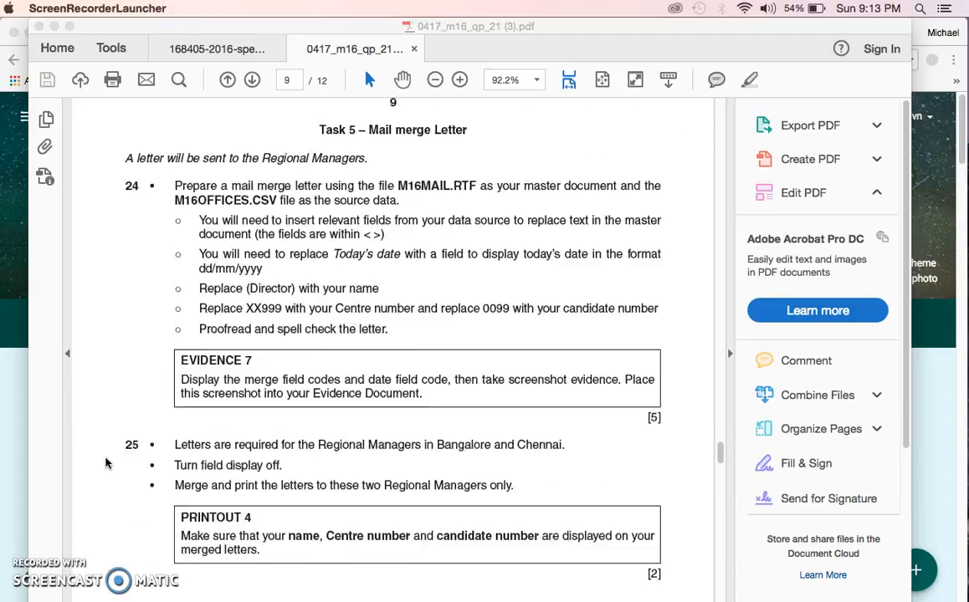
pyautogui.scroll(15, 105, 462)
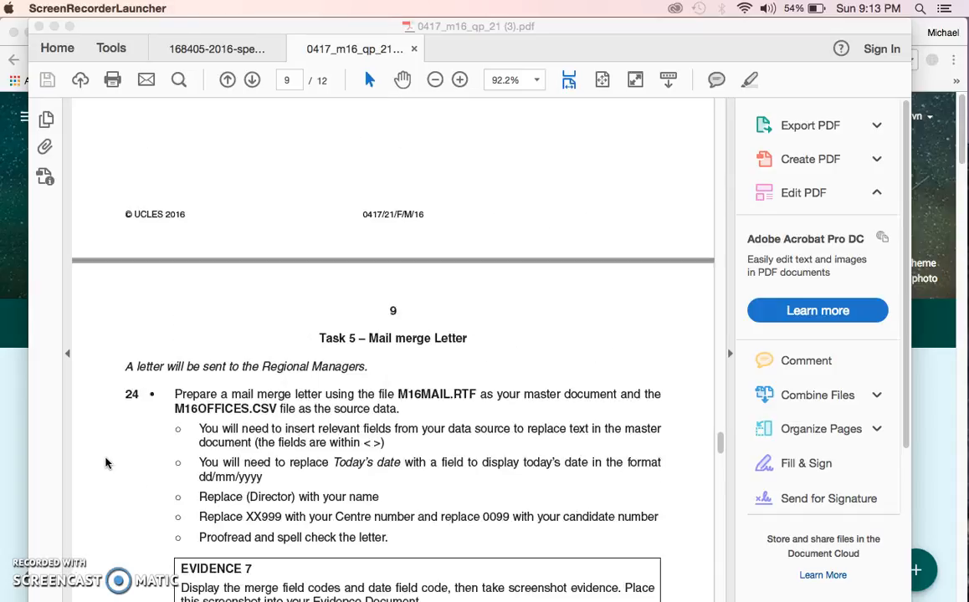
pyautogui.scroll(15, 105, 463)
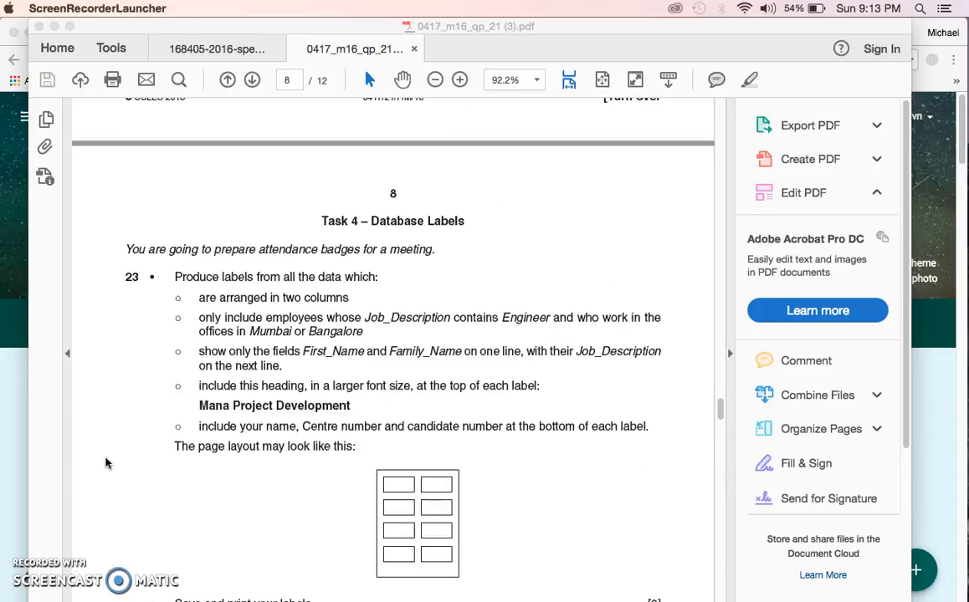
pyautogui.scroll(15, 106, 463)
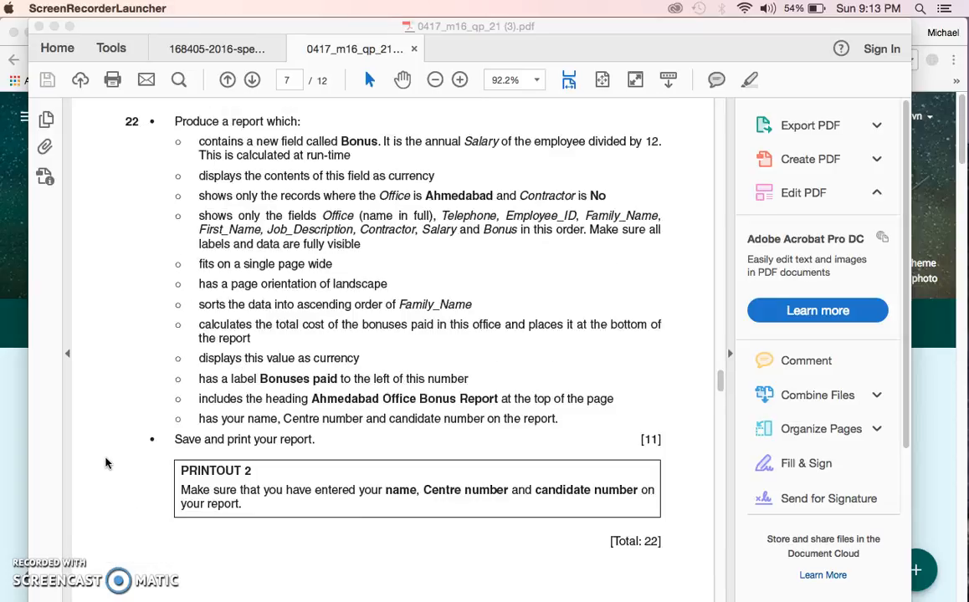
pyautogui.scroll(15, 105, 462)
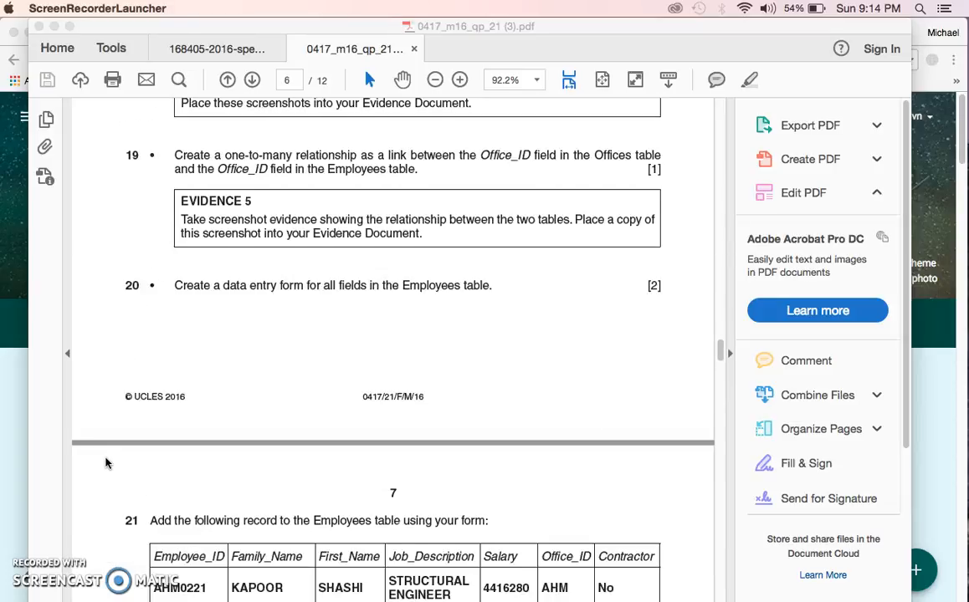
pyautogui.scroll(2, 106, 463)
pyautogui.scroll(-20, 106, 462)
pyautogui.scroll(-10, 106, 464)
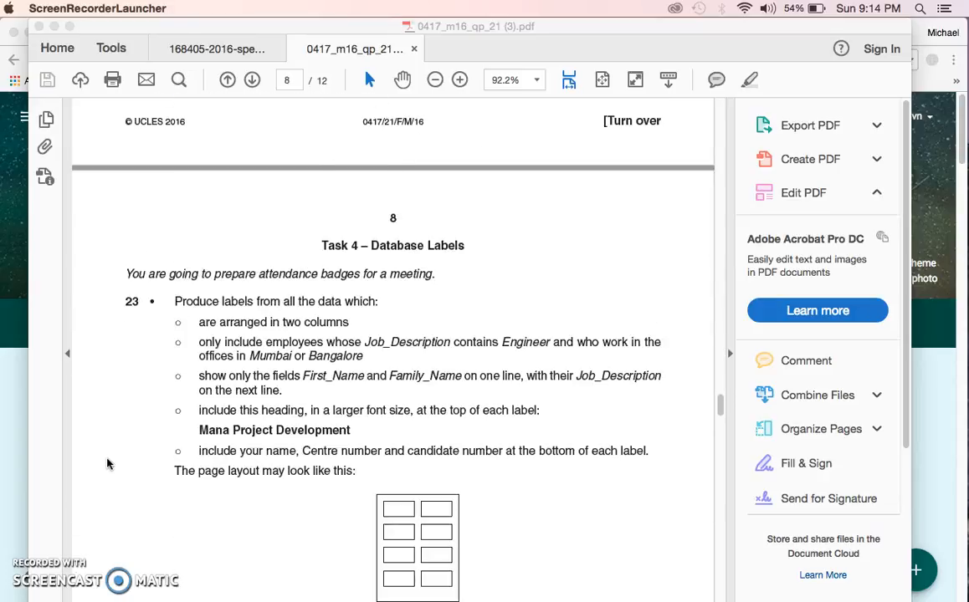
pyautogui.scroll(1, 107, 463)
pyautogui.scroll(-1, 106, 463)
pyautogui.scroll(-15, 106, 463)
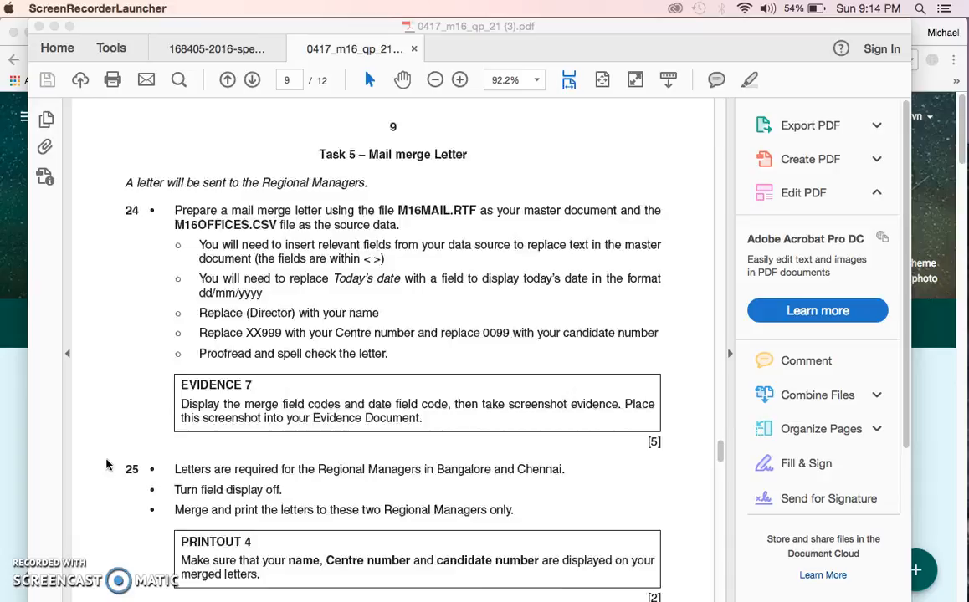
pyautogui.scroll(-2, 106, 465)
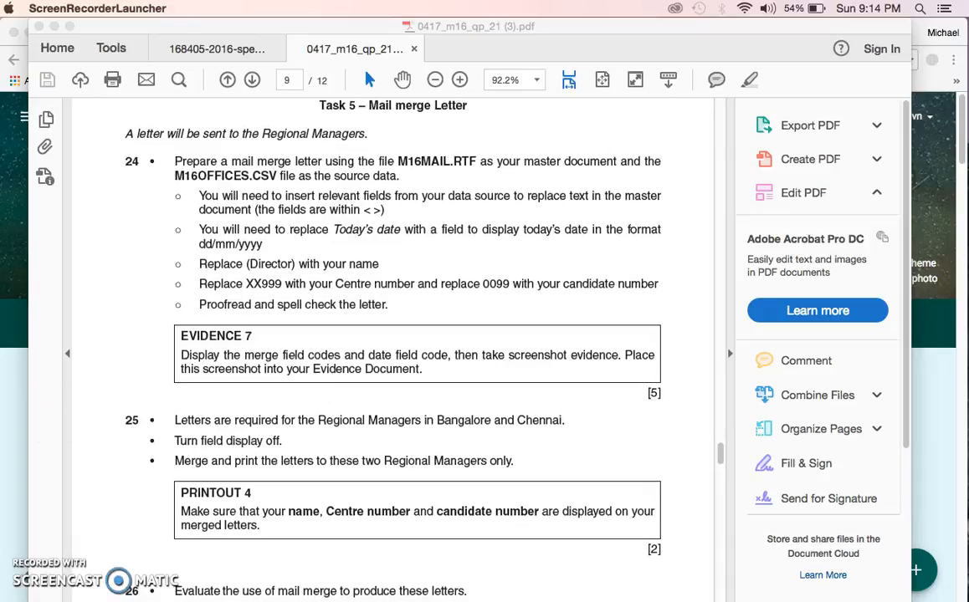
# Step: Open M16MAIL.rtf from the 03_0417_21_SF folder in Microsoft Word
pyautogui.moveTo(24, 599)
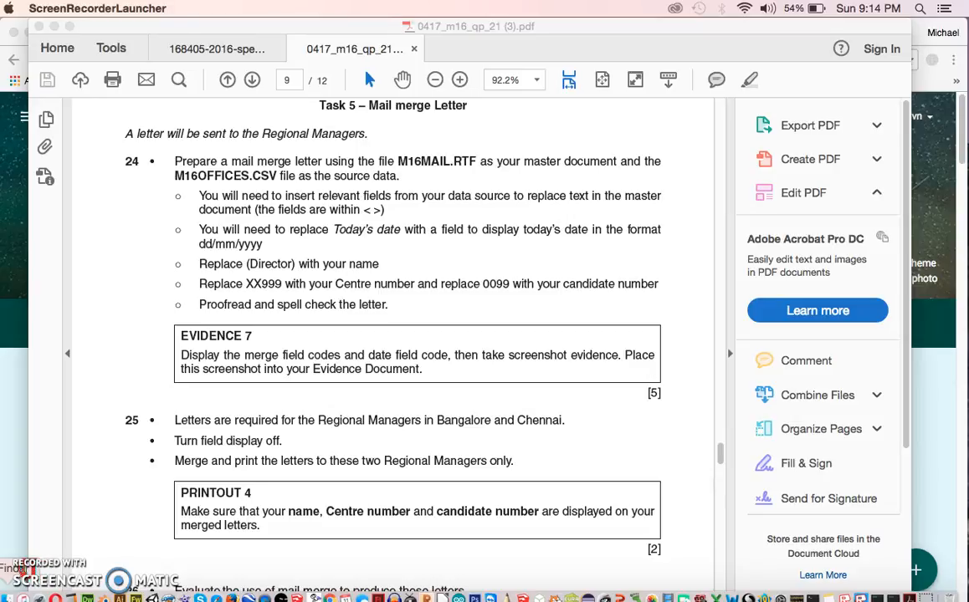
pyautogui.click(18, 599)
pyautogui.moveTo(532, 491); pyautogui.dragTo(619, 600)
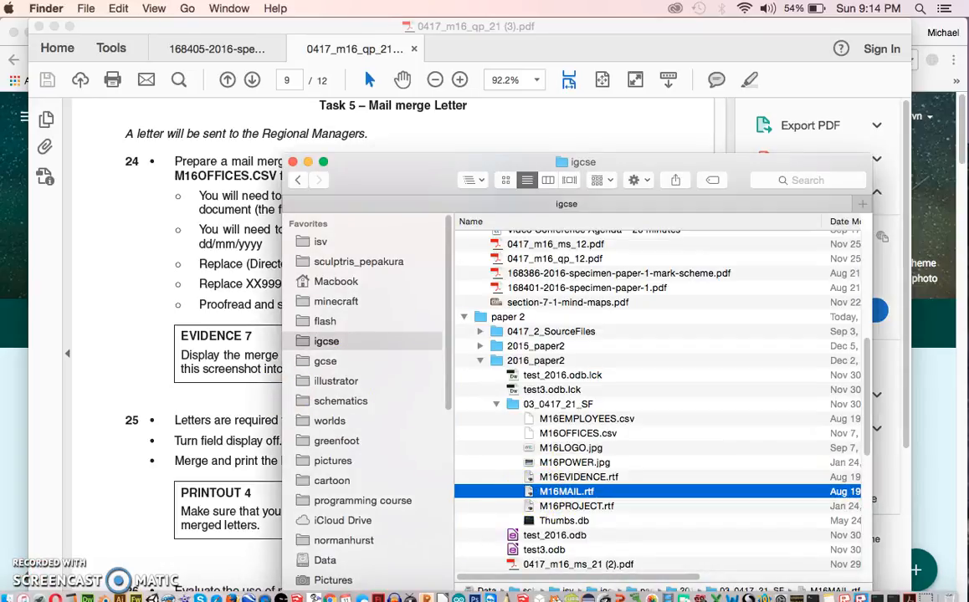
pyautogui.moveTo(703, 600); pyautogui.dragTo(733, 599)
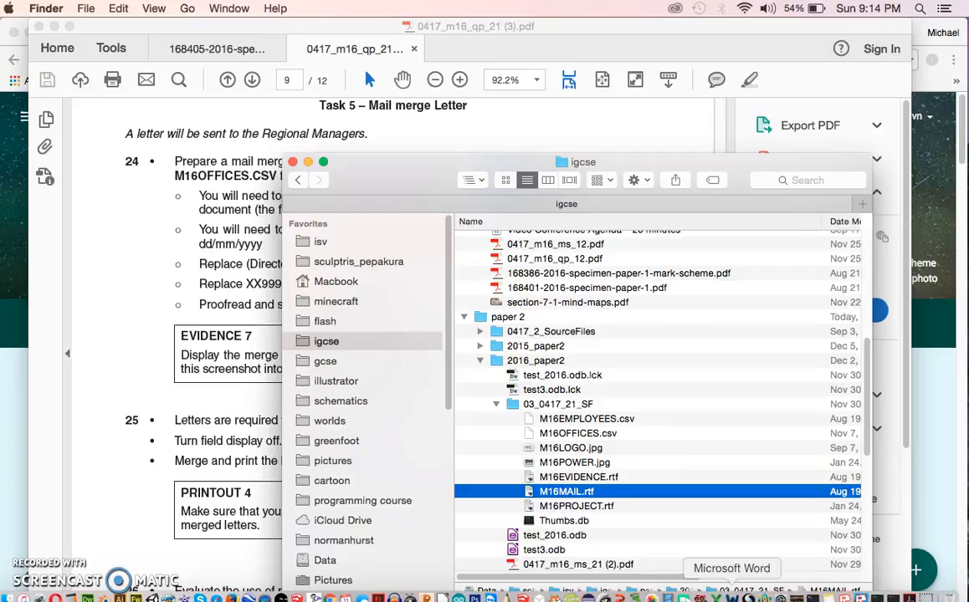
# Step: Return to the exam paper in Acrobat Reader and examine the mail merge instructions in questions 24 to 26
pyautogui.click(90, 286)
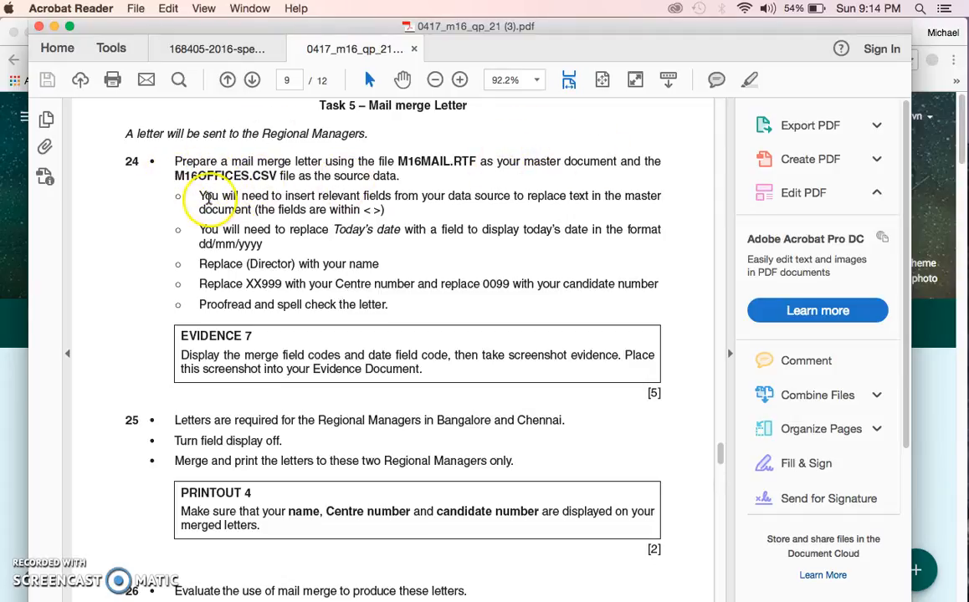
pyautogui.moveTo(211, 198); pyautogui.dragTo(390, 210)
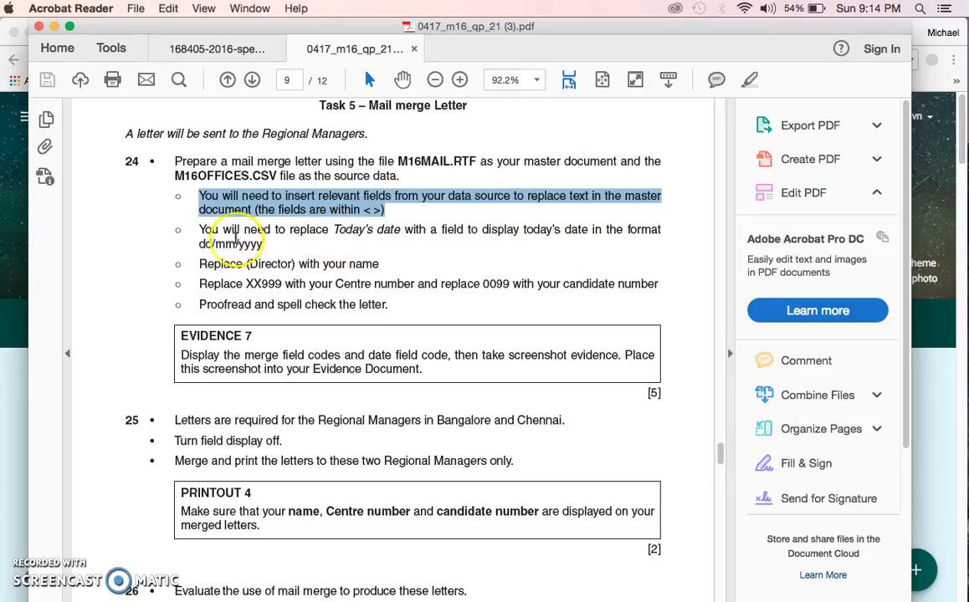
pyautogui.moveTo(201, 232); pyautogui.dragTo(259, 243)
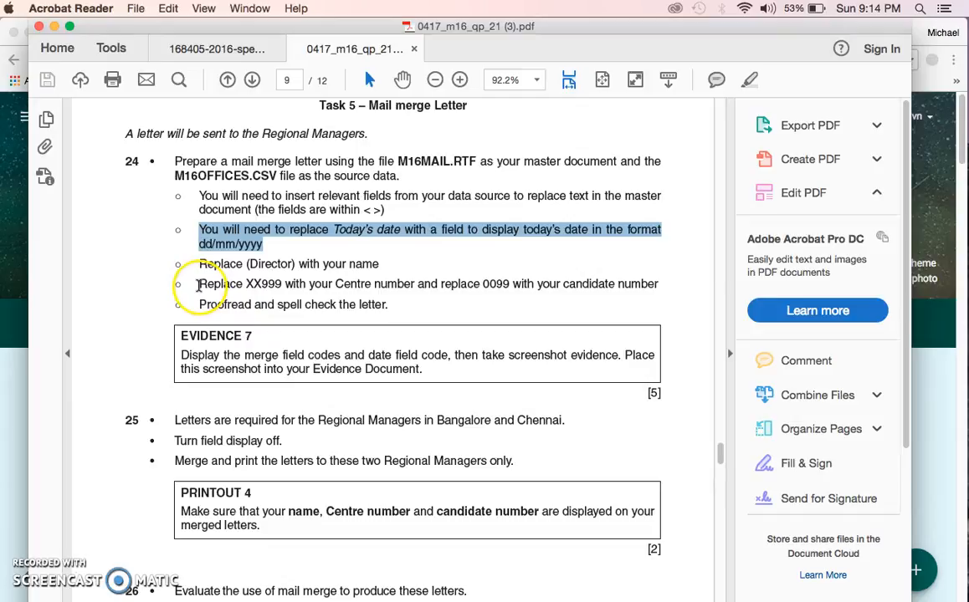
pyautogui.click(199, 305)
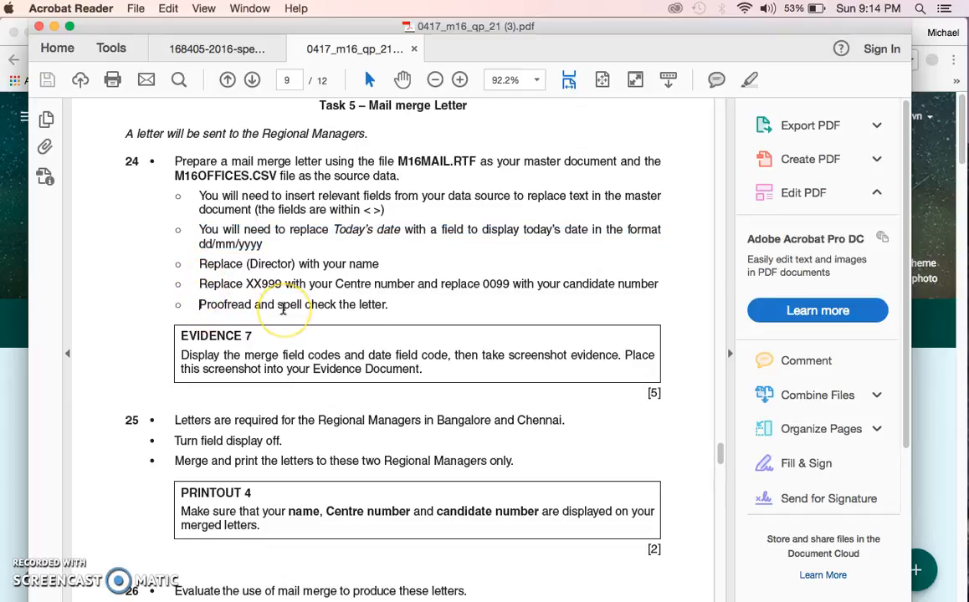
pyautogui.scroll(-3, 283, 308)
pyautogui.moveTo(190, 341); pyautogui.dragTo(587, 359)
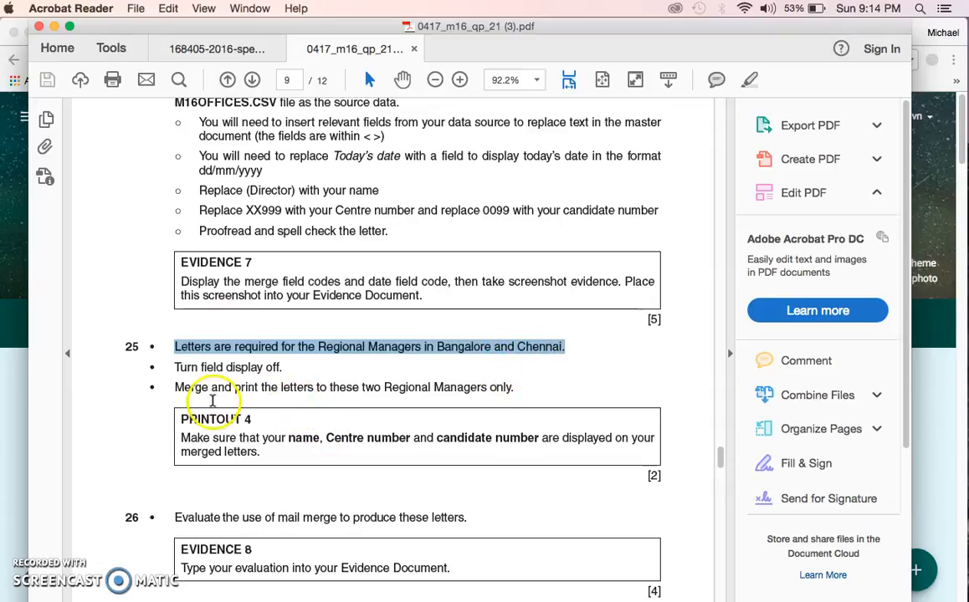
pyautogui.moveTo(174, 367); pyautogui.dragTo(294, 371)
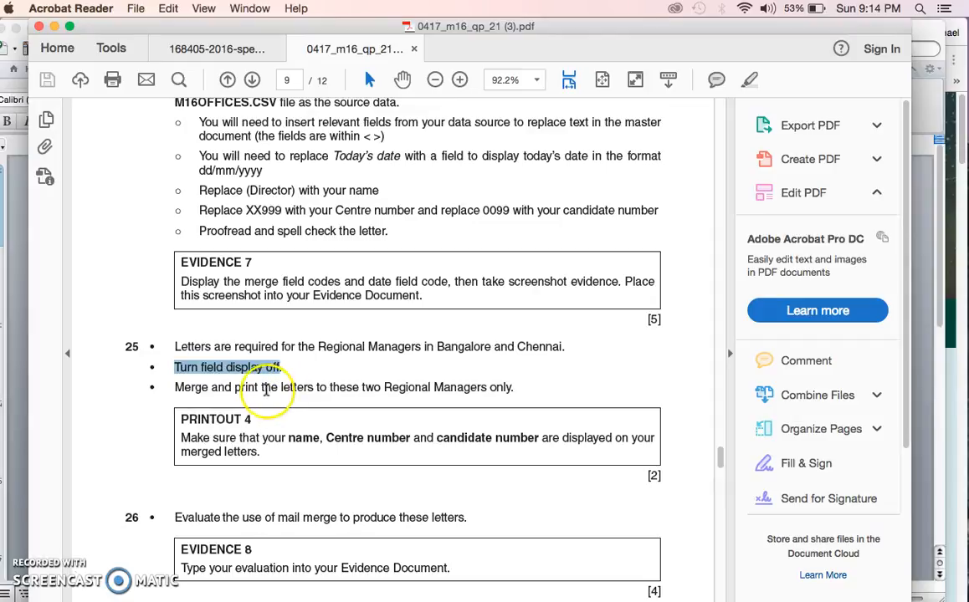
pyautogui.moveTo(174, 388); pyautogui.dragTo(507, 388)
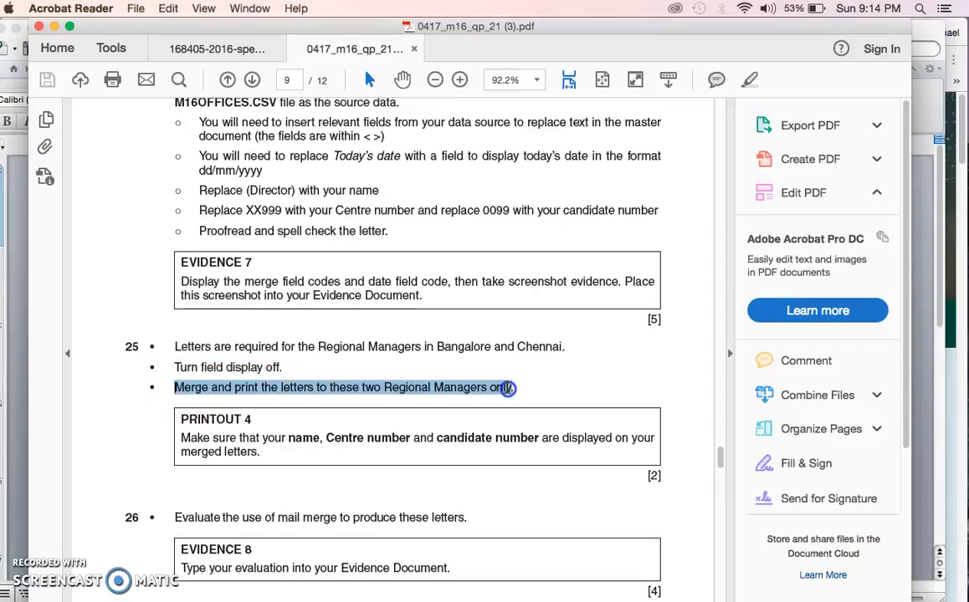
pyautogui.click(423, 403)
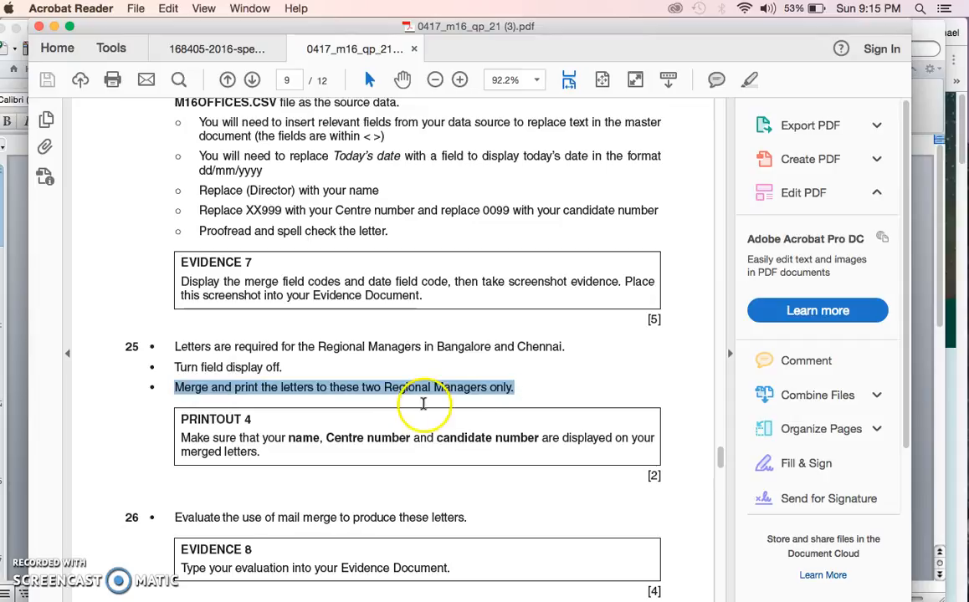
pyautogui.scroll(-3, 423, 403)
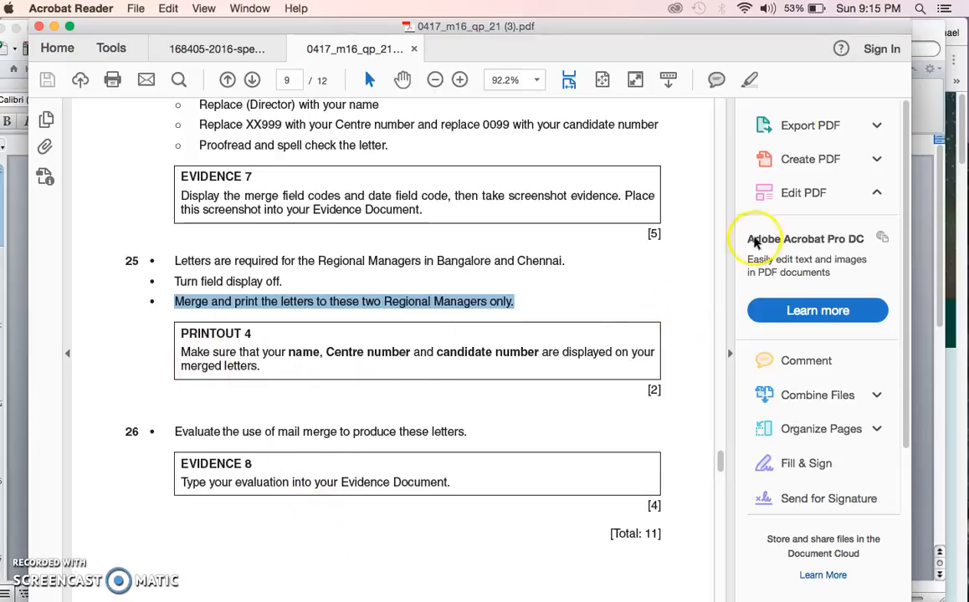
# Step: Switch to Word and examine the M16MAIL.rtf letter, highlighting the title and regional manager placeholders in the greeting
pyautogui.moveTo(603, 600)
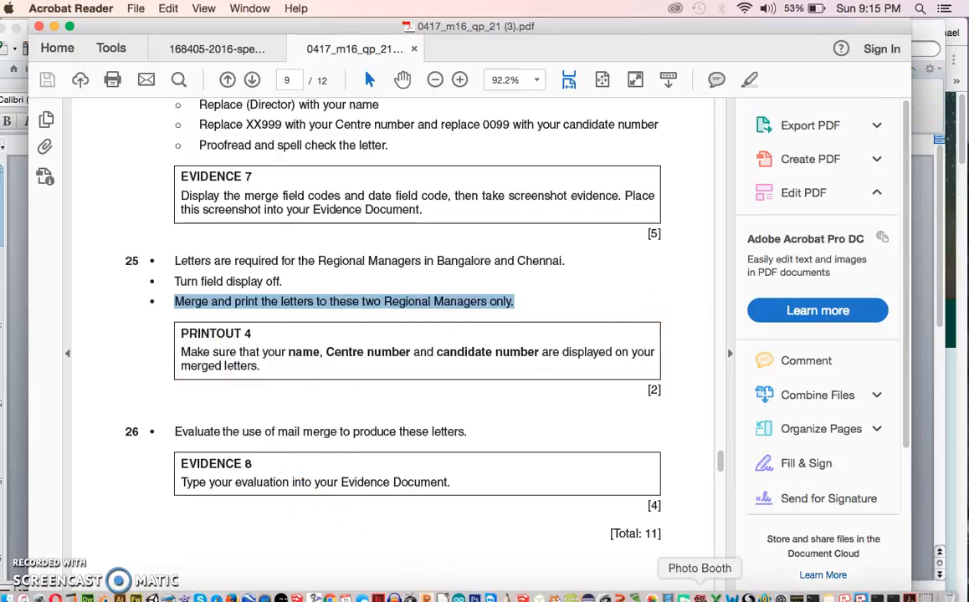
pyautogui.click(731, 597)
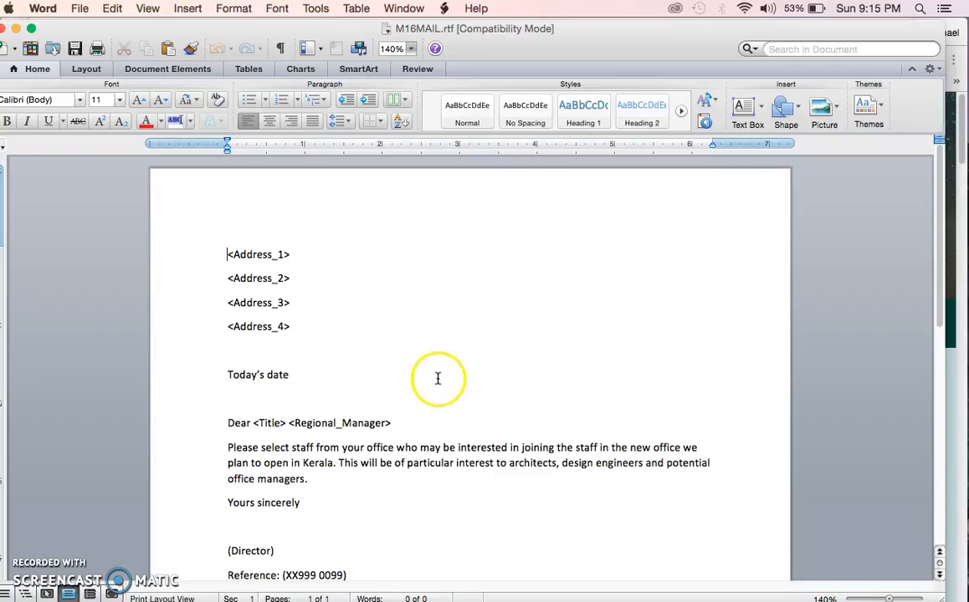
pyautogui.scroll(-3, 438, 379)
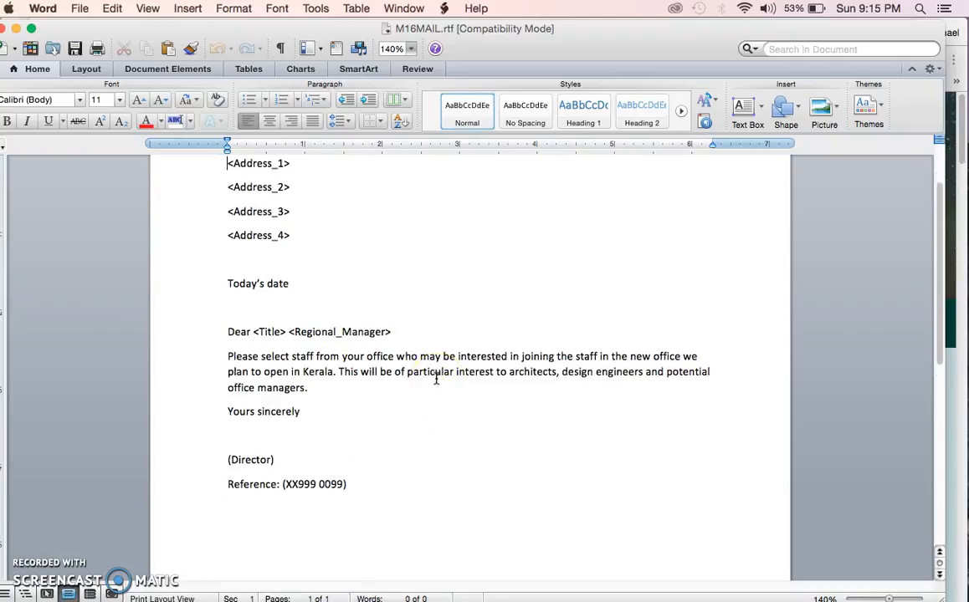
pyautogui.scroll(1, 436, 379)
pyautogui.scroll(1, 435, 377)
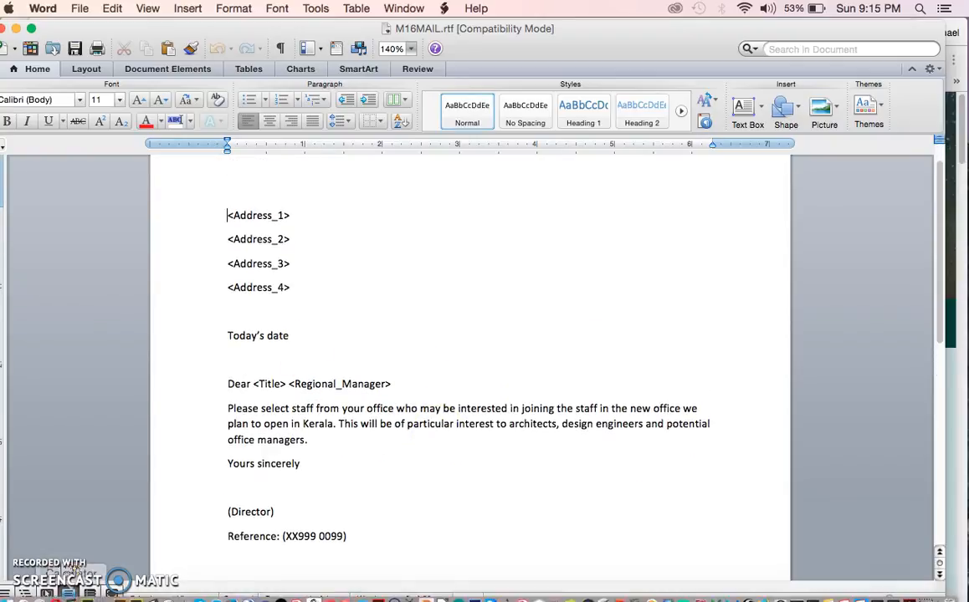
pyautogui.click(266, 384)
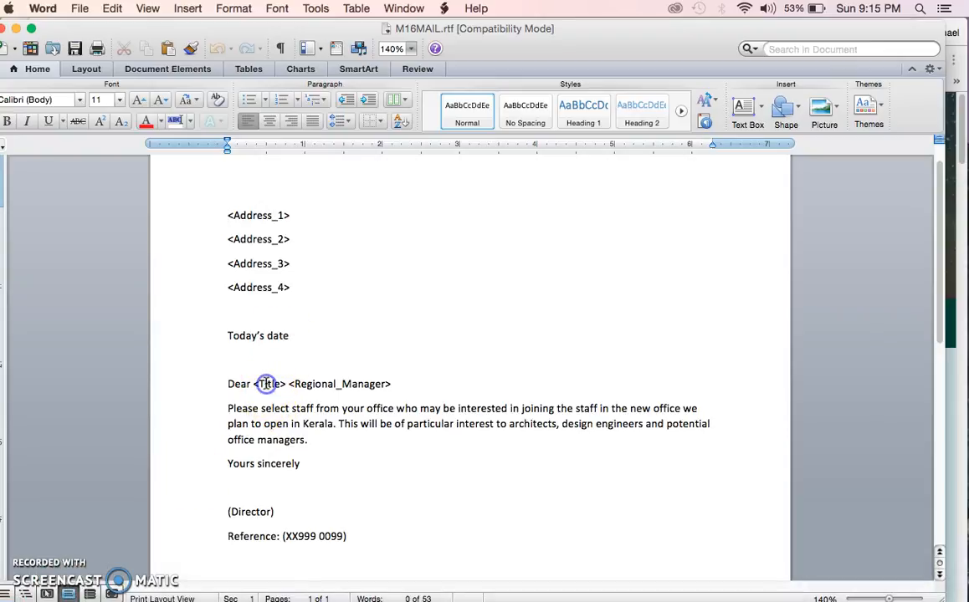
pyautogui.click(254, 384)
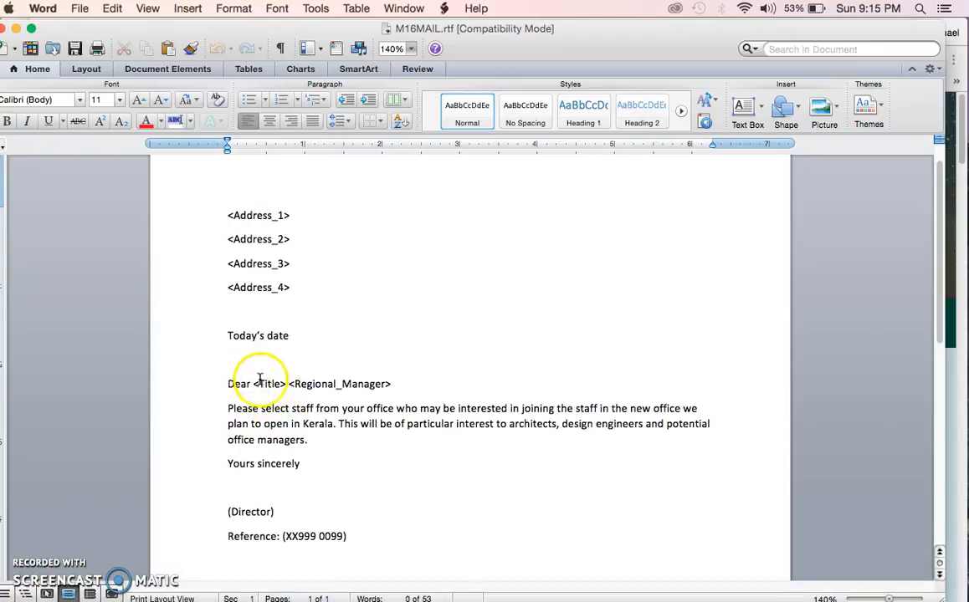
pyautogui.moveTo(255, 384); pyautogui.dragTo(372, 384)
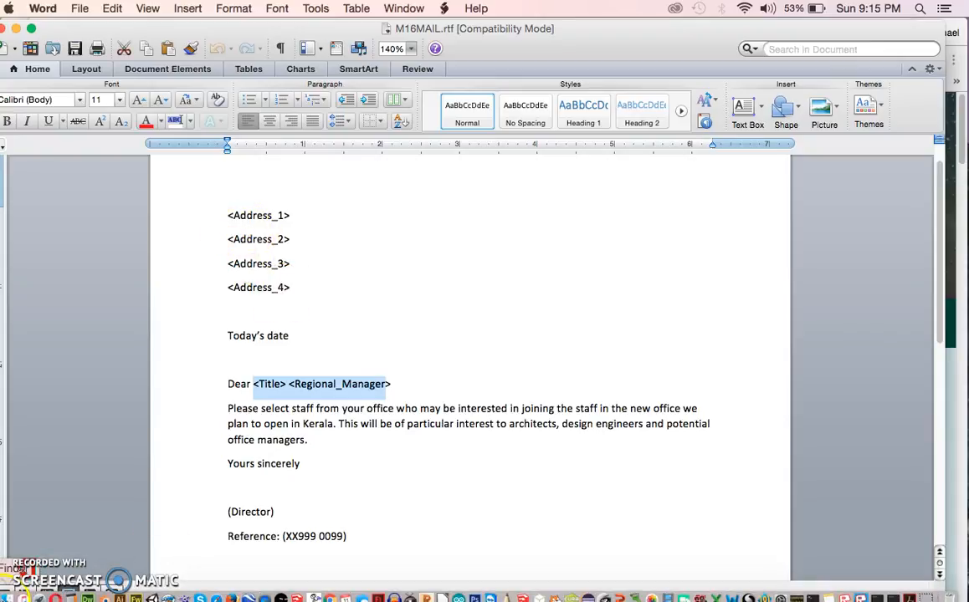
# Step: Open the source data file M16OFFICES.csv from the 03_0417_21_SF folder in Excel
pyautogui.click(12, 597)
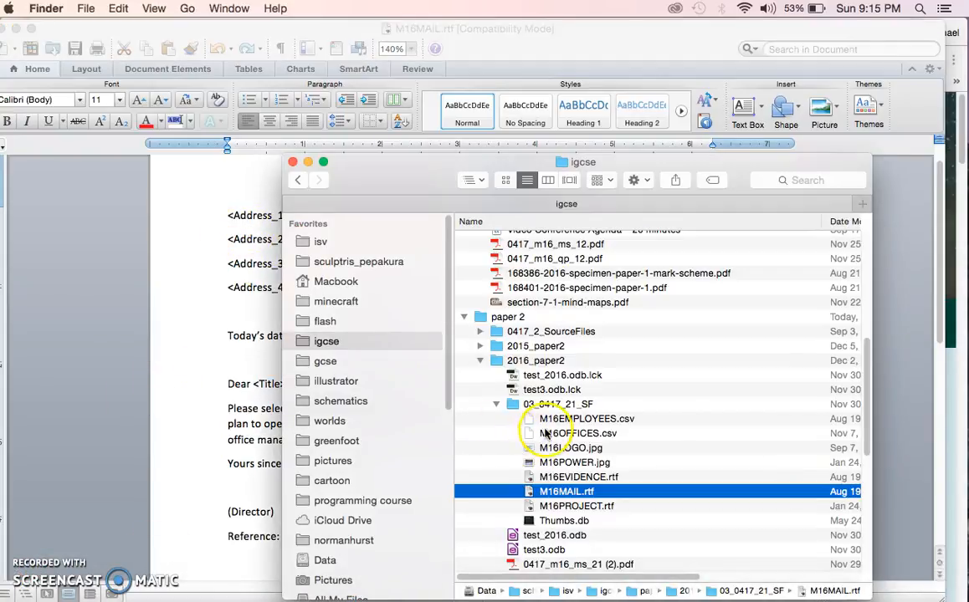
pyautogui.click(539, 435)
pyautogui.moveTo(528, 435); pyautogui.dragTo(732, 586)
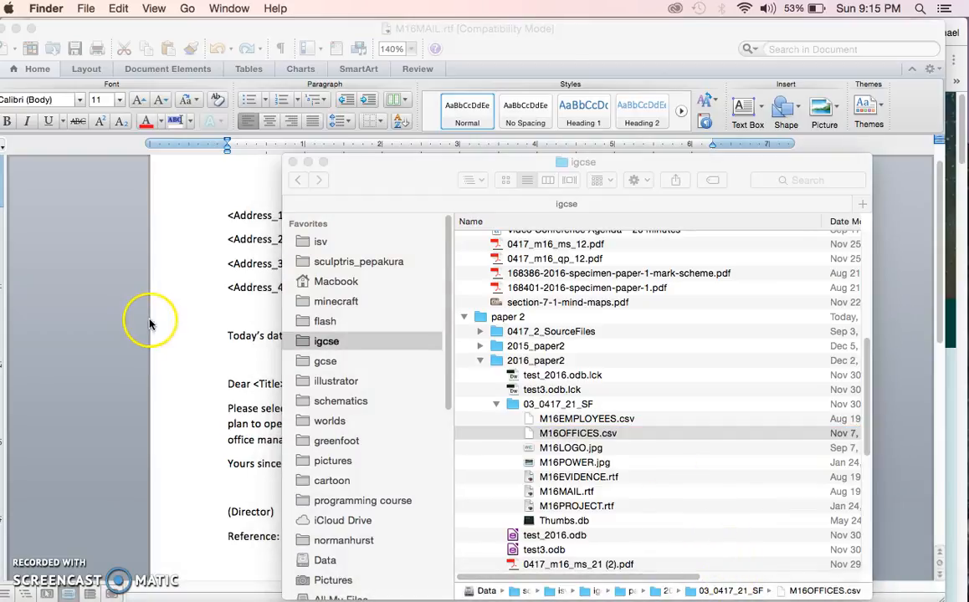
pyautogui.click(117, 276)
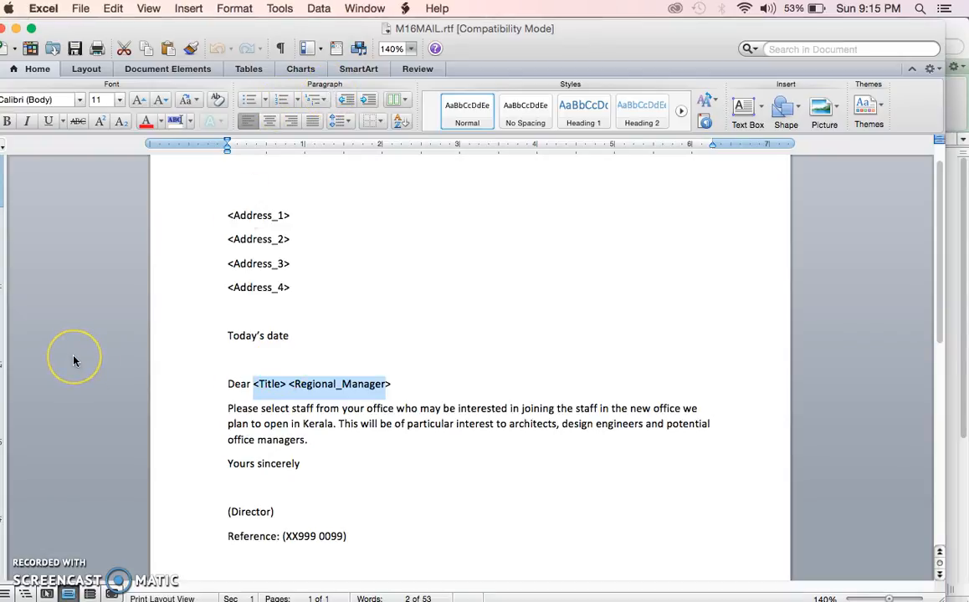
pyautogui.press('super+Tab')
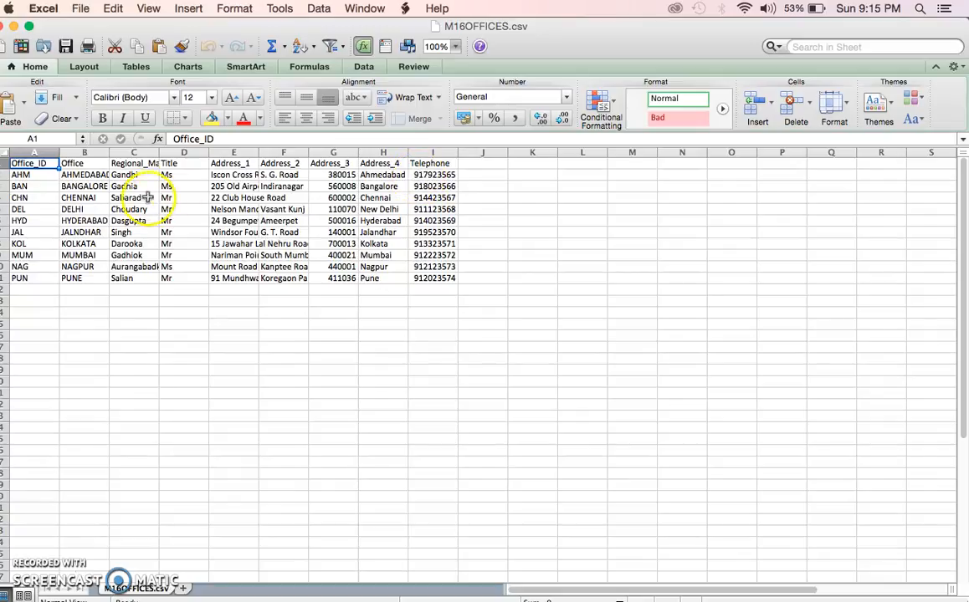
# Step: Widen the Office column to about 24.17 and select the Bangalore and Chennai records across all fields
pyautogui.moveTo(172, 153); pyautogui.dragTo(174, 154)
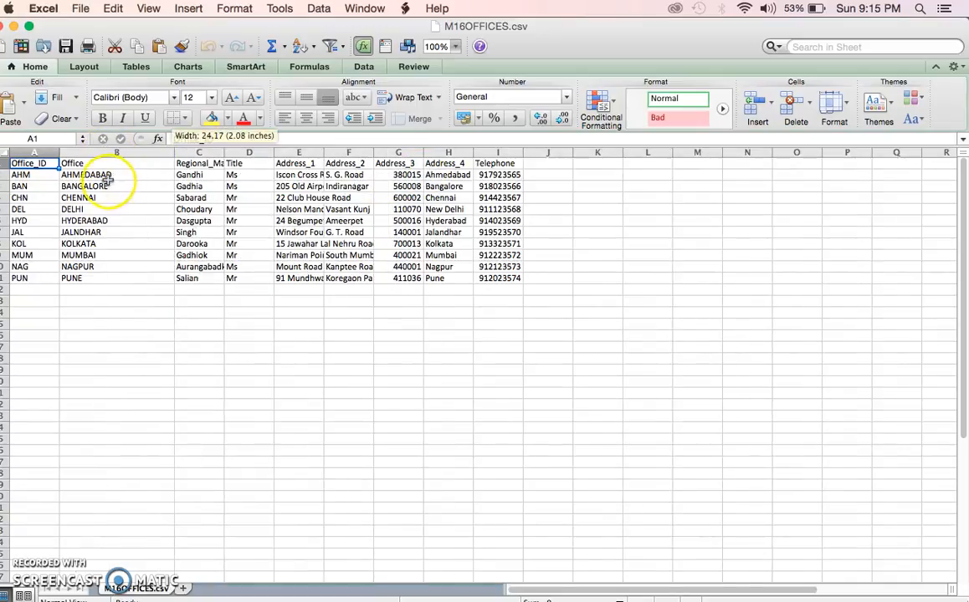
pyautogui.click(102, 186)
pyautogui.click(98, 196)
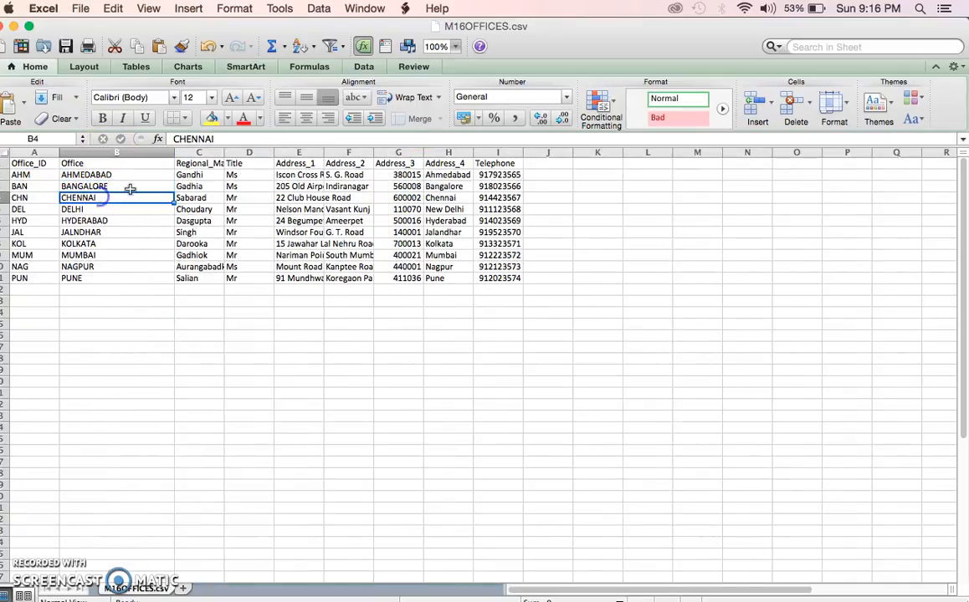
pyautogui.click(199, 187)
pyautogui.click(198, 198)
pyautogui.moveTo(24, 185); pyautogui.dragTo(516, 200)
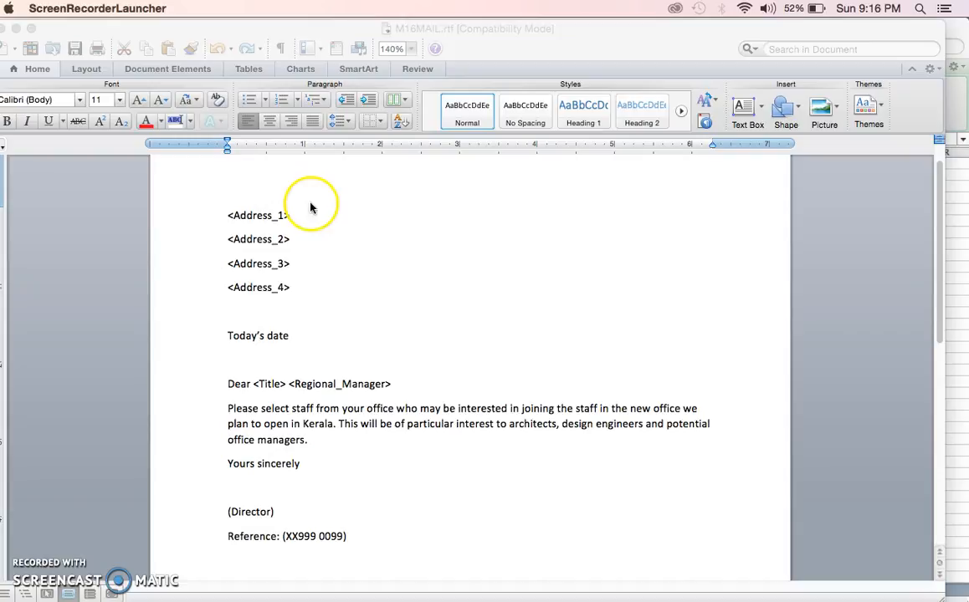
# Step: Bring the M16MAIL.rtf letter in Word to the front and open the Mail Merge Manager
pyautogui.click(529, 31)
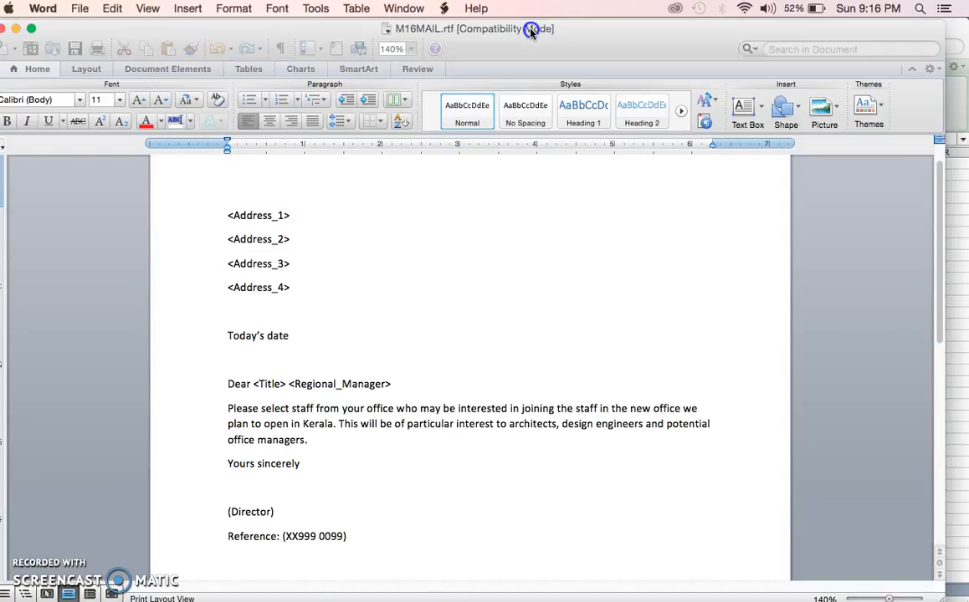
pyautogui.click(357, 8)
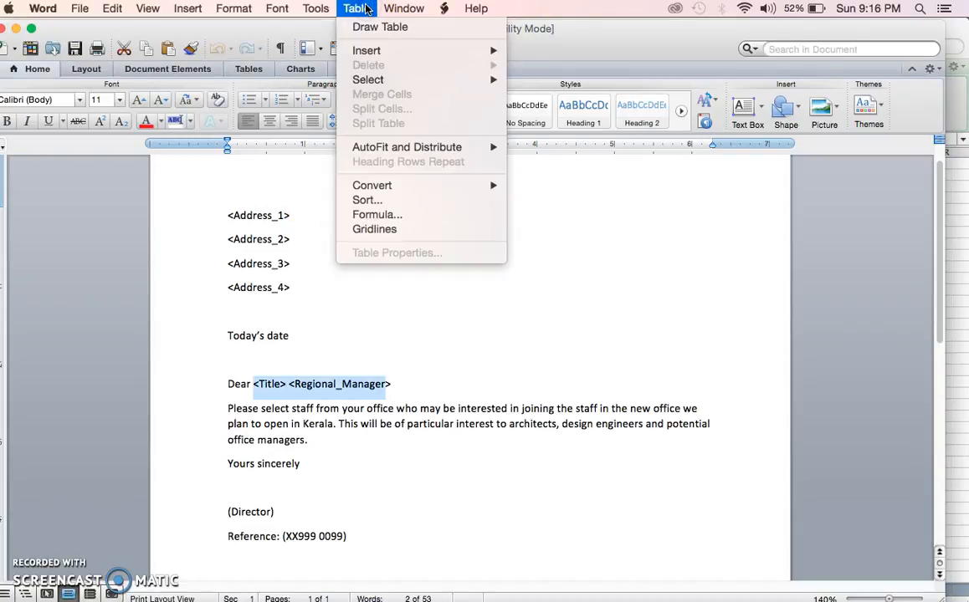
pyautogui.click(333, 7)
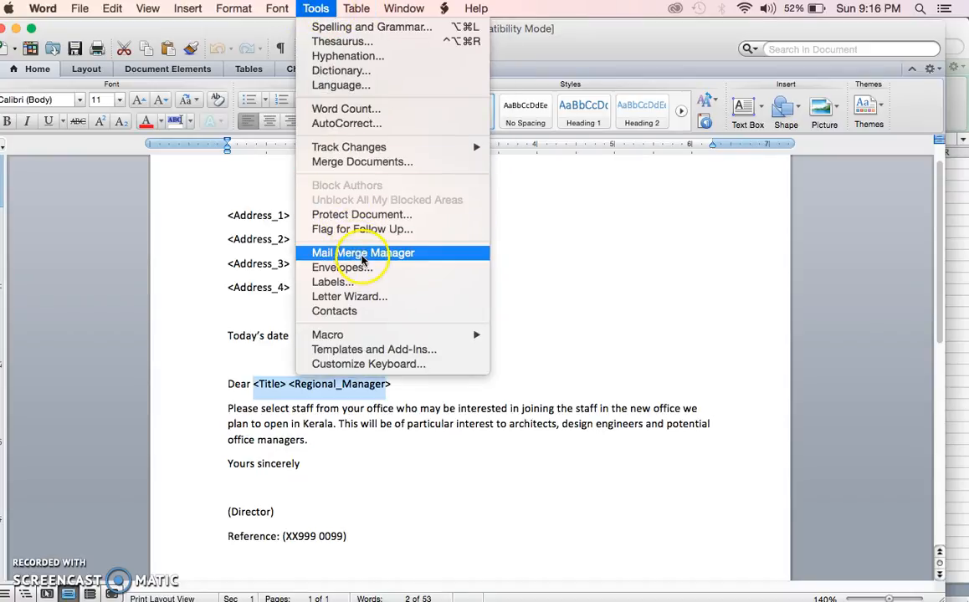
pyautogui.click(363, 254)
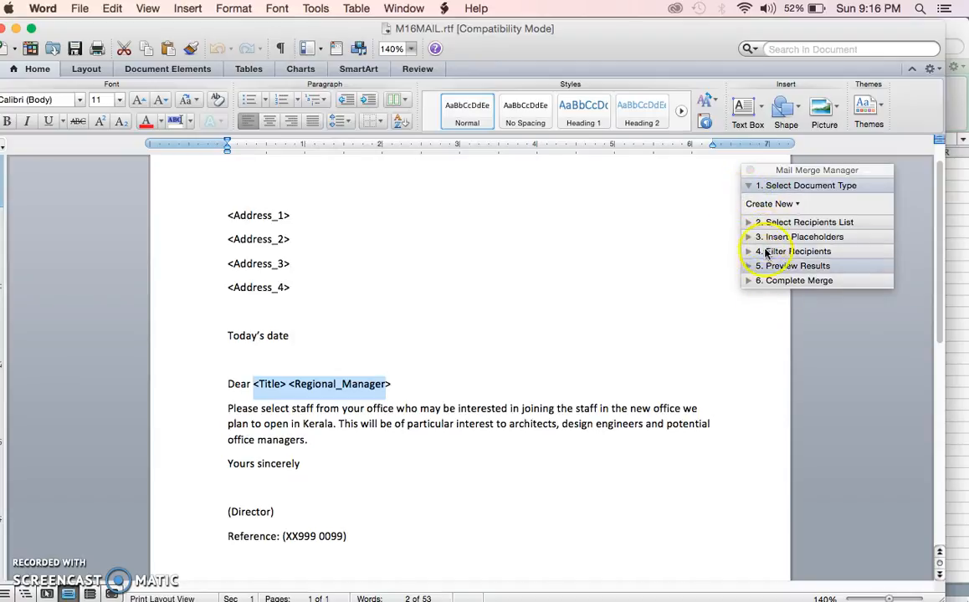
# Step: Set M16MAIL.rtf up as a Form Letters main document, declining the Office database upgrade and dismissing the database problem alert
pyautogui.click(768, 204)
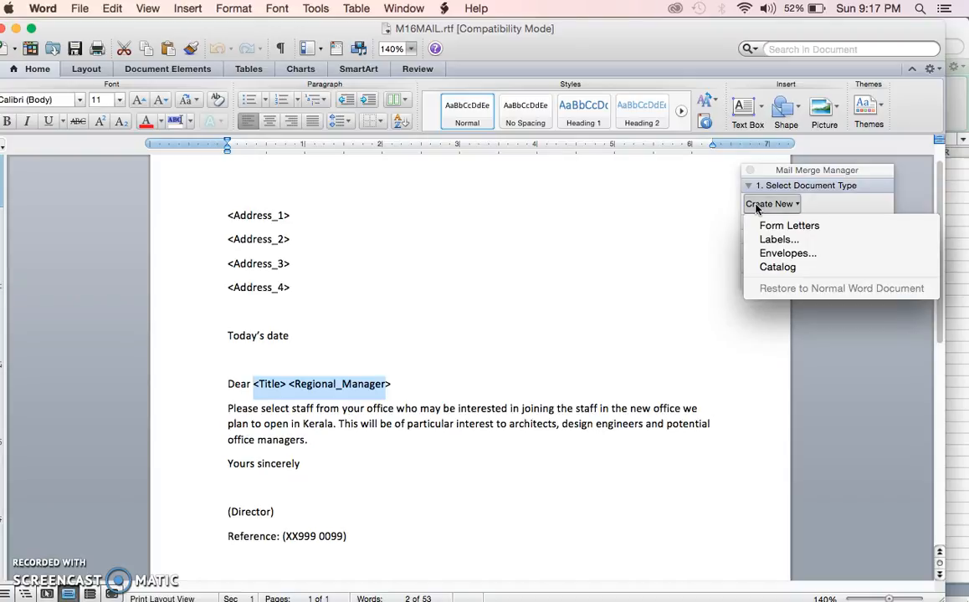
pyautogui.click(789, 225)
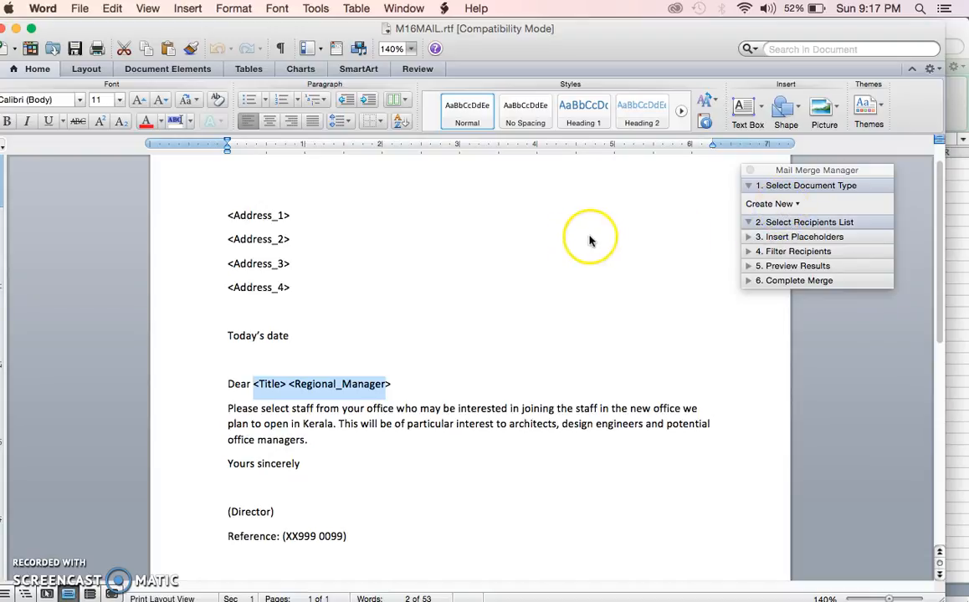
pyautogui.click(778, 207)
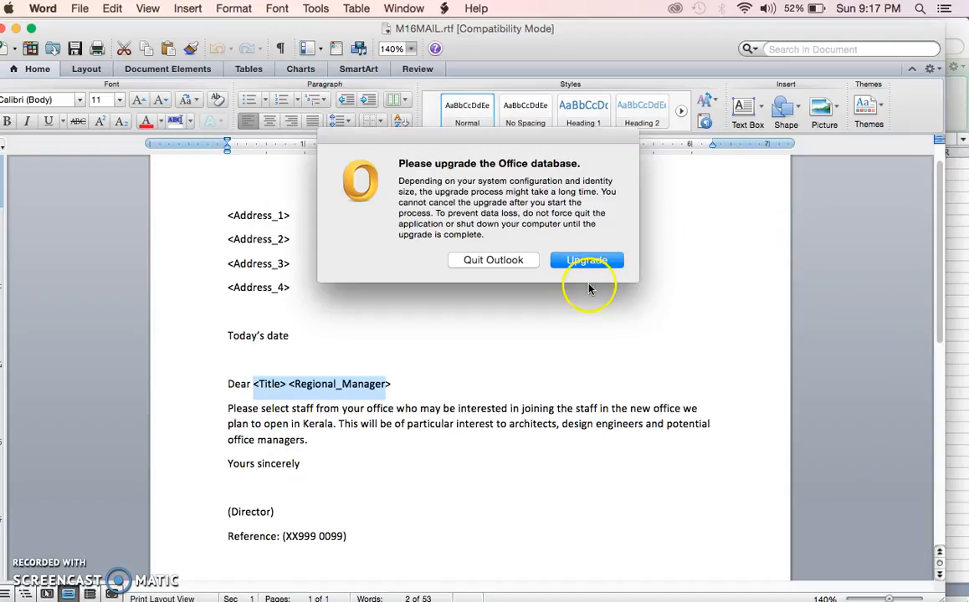
pyautogui.click(492, 260)
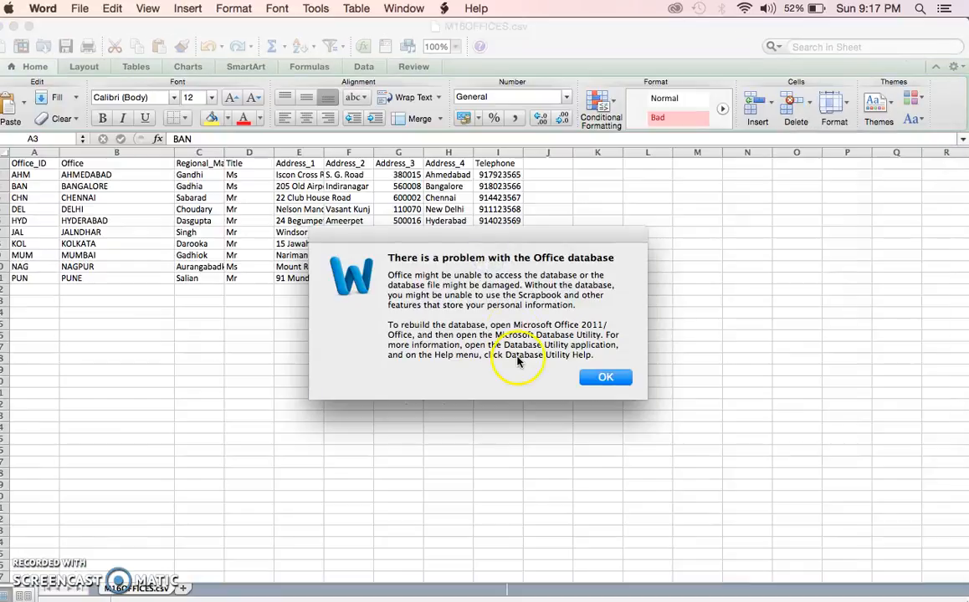
pyautogui.click(602, 378)
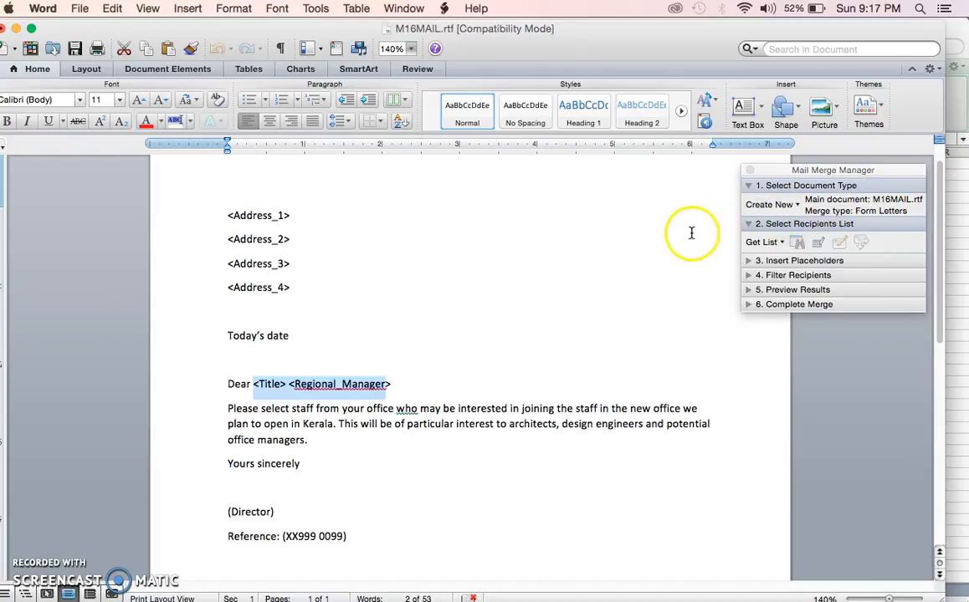
pyautogui.click(789, 211)
pyautogui.click(725, 216)
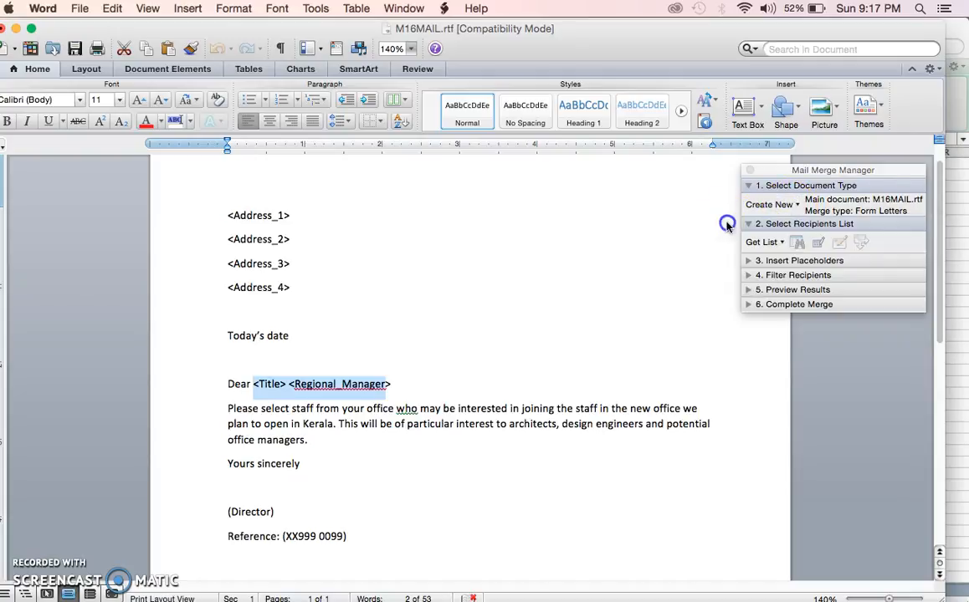
pyautogui.moveTo(554, 596)
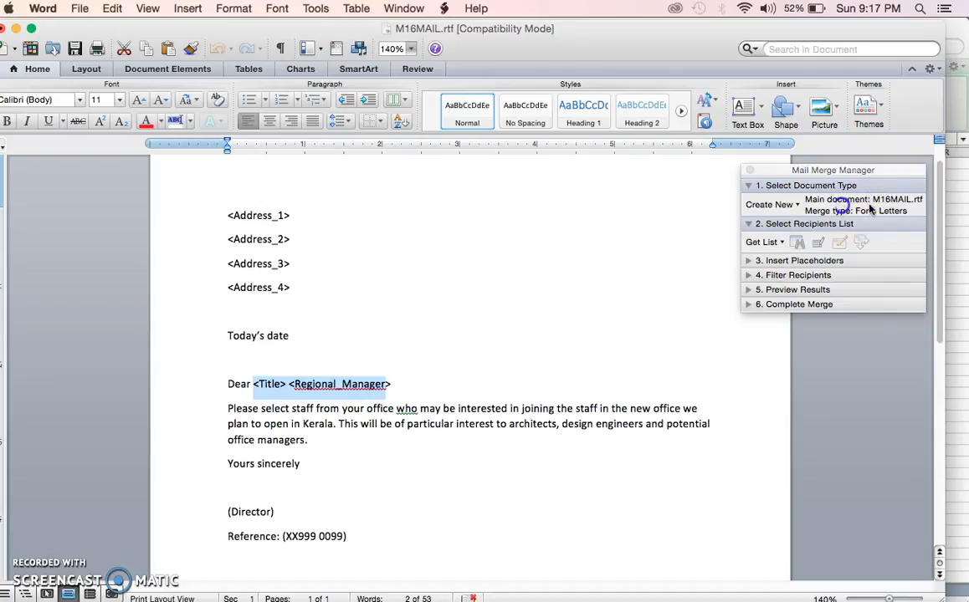
# Step: Start opening an existing data source for the recipients list and browse through igcse, paper 2 and Paper2_2016 to the 03_0417_21_SF folder
pyautogui.click(781, 242)
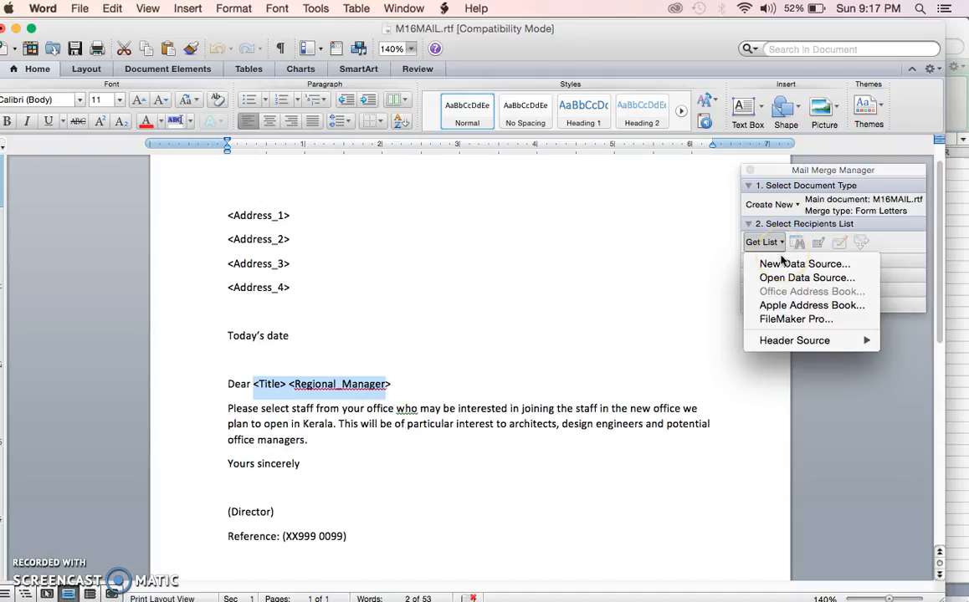
pyautogui.click(776, 281)
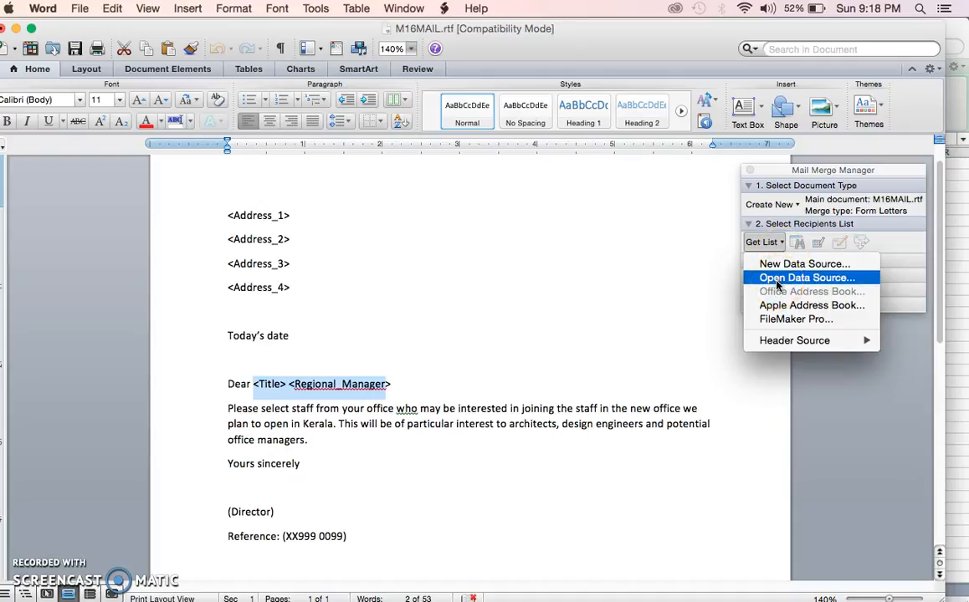
pyautogui.click(776, 281)
pyautogui.click(757, 290)
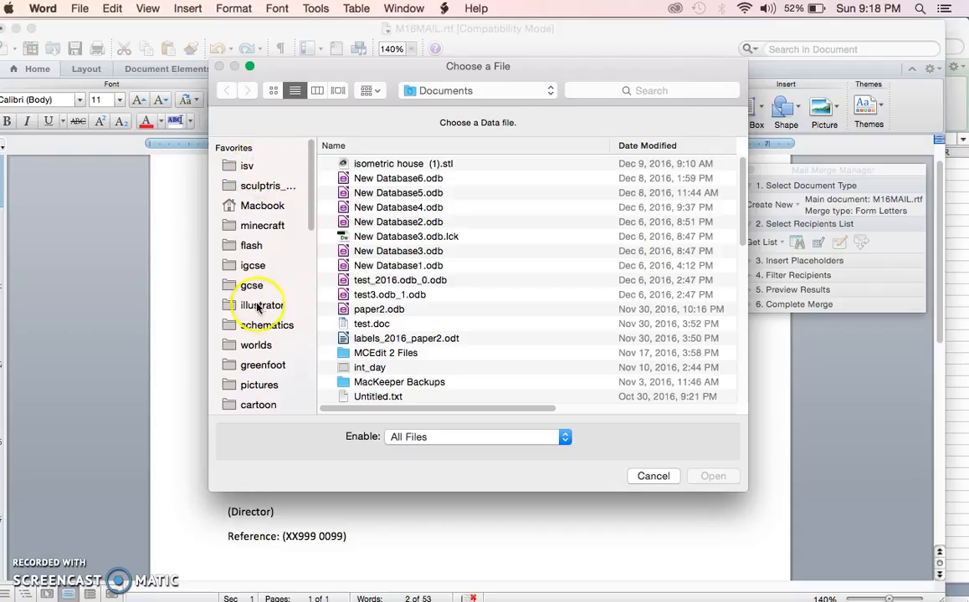
pyautogui.click(251, 266)
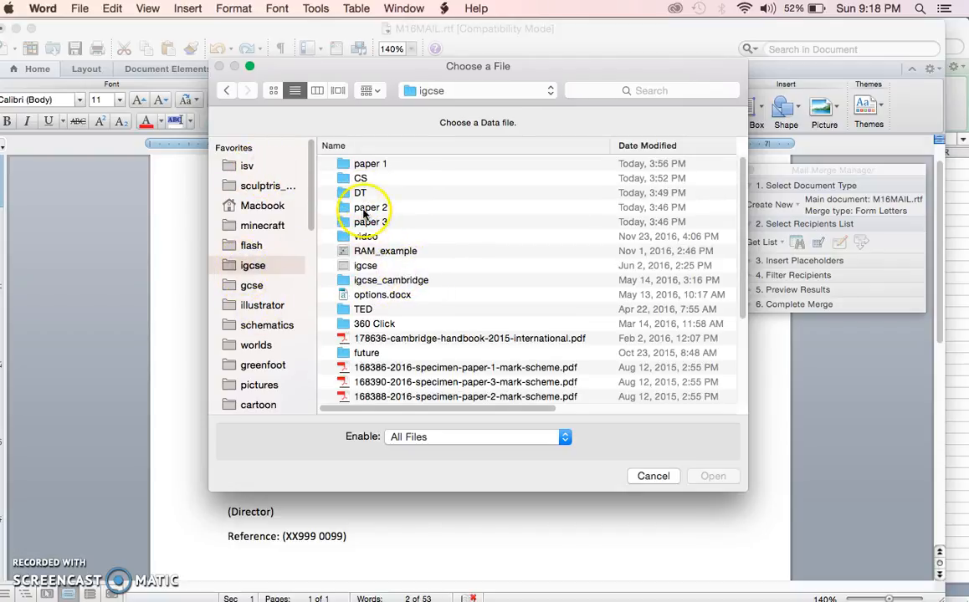
pyautogui.doubleClick(365, 211)
pyautogui.click(365, 207)
pyautogui.click(403, 276)
pyautogui.doubleClick(341, 193)
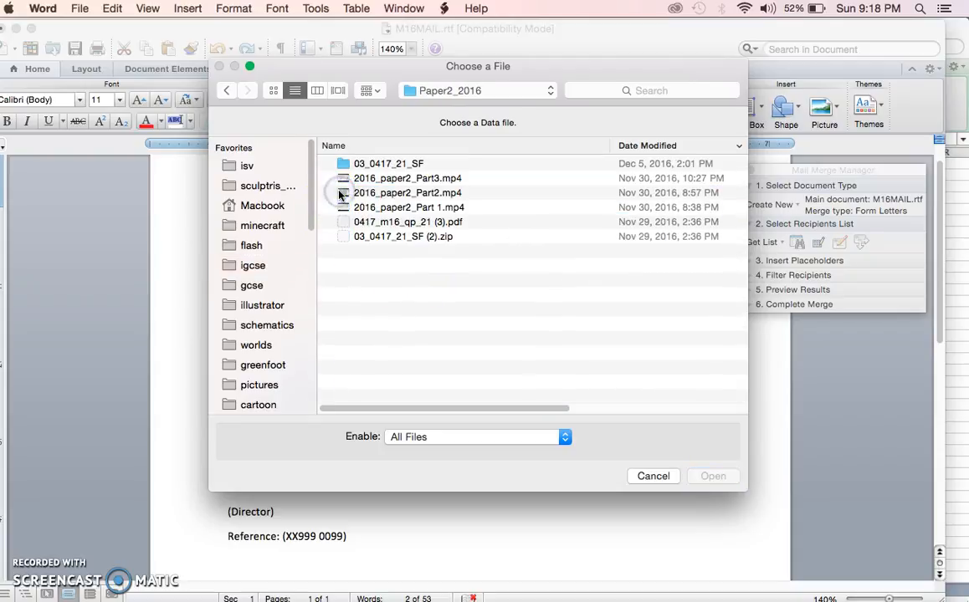
pyautogui.doubleClick(337, 163)
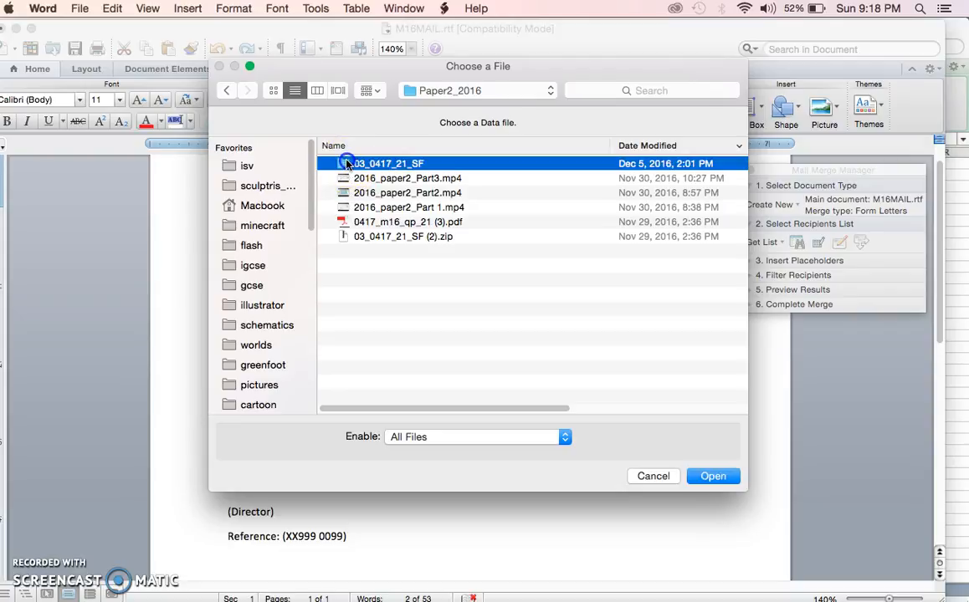
pyautogui.click(353, 179)
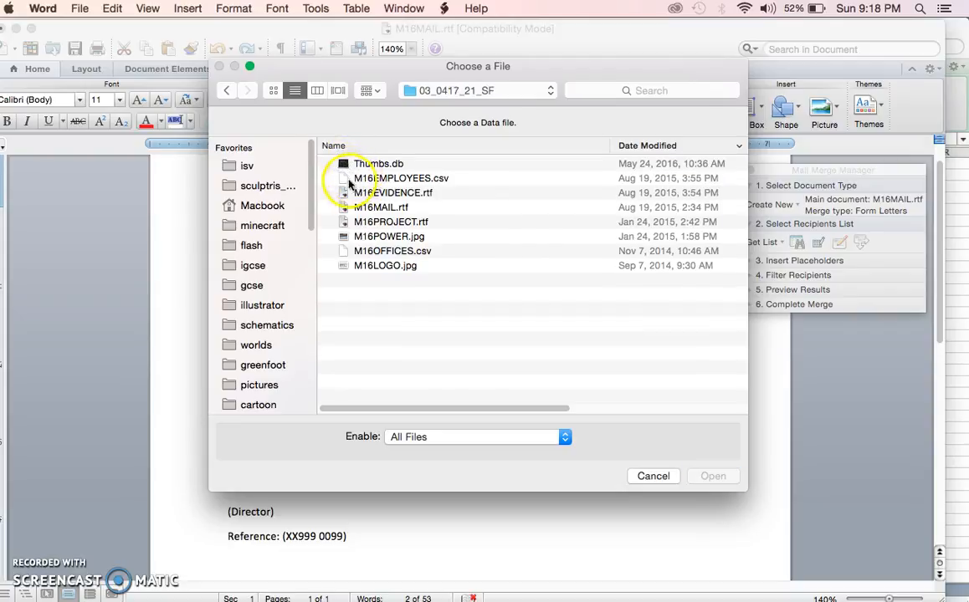
pyautogui.click(454, 97)
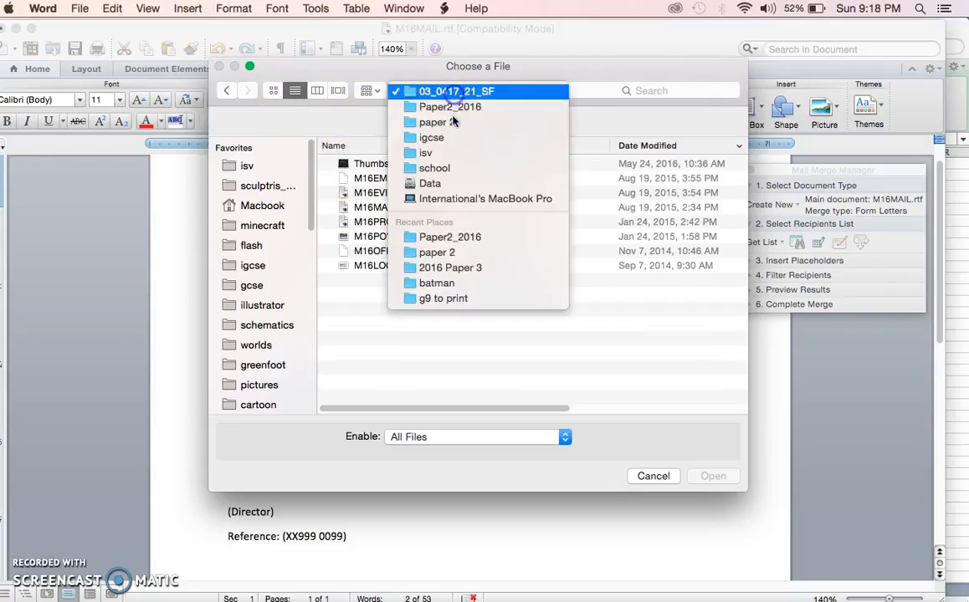
pyautogui.click(90, 486)
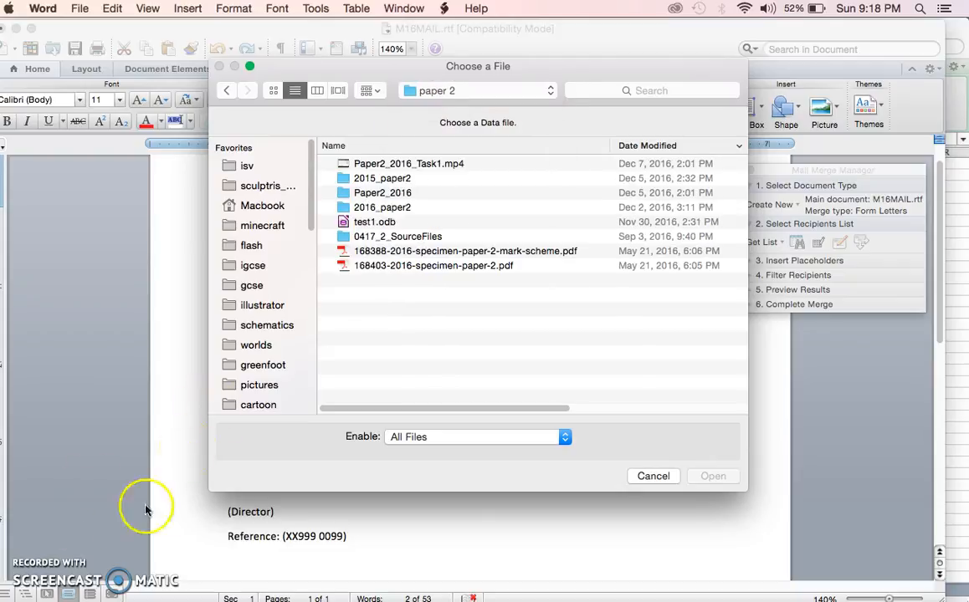
pyautogui.doubleClick(383, 195)
pyautogui.click(369, 164)
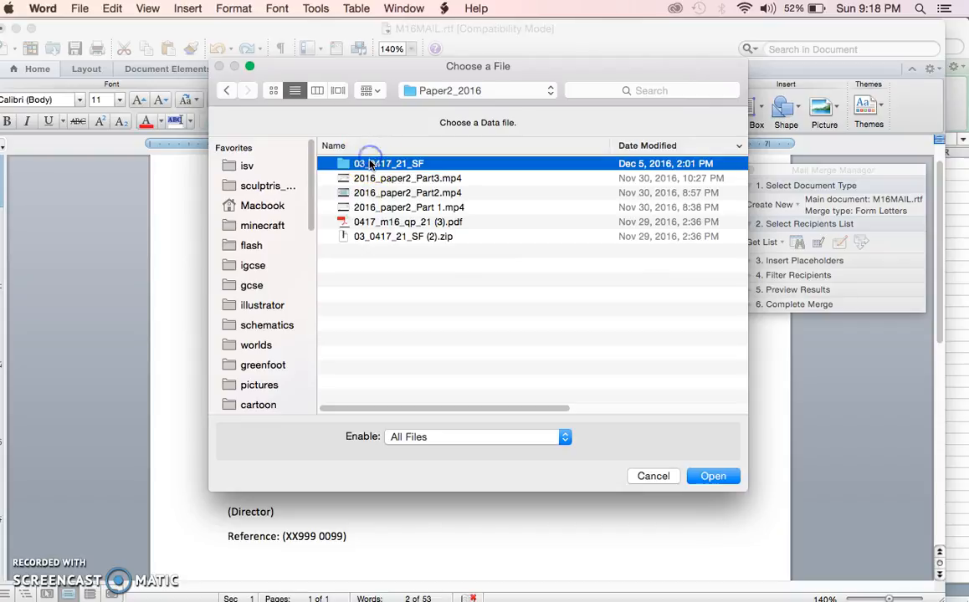
pyautogui.doubleClick(370, 164)
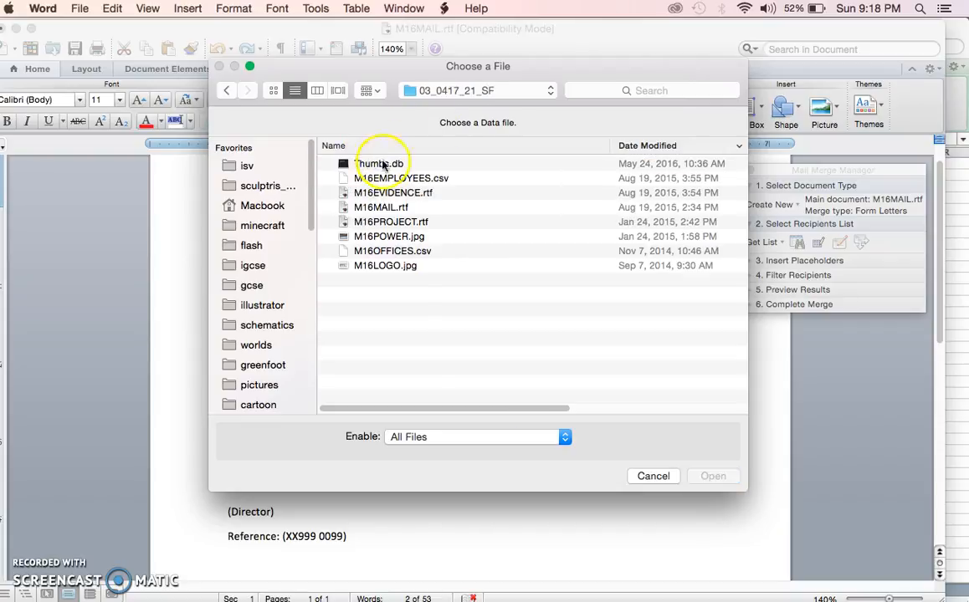
# Step: Attach M16OFFICES.csv from the 03_0417_21_SF folder as the recipients list for the letter
pyautogui.click(384, 251)
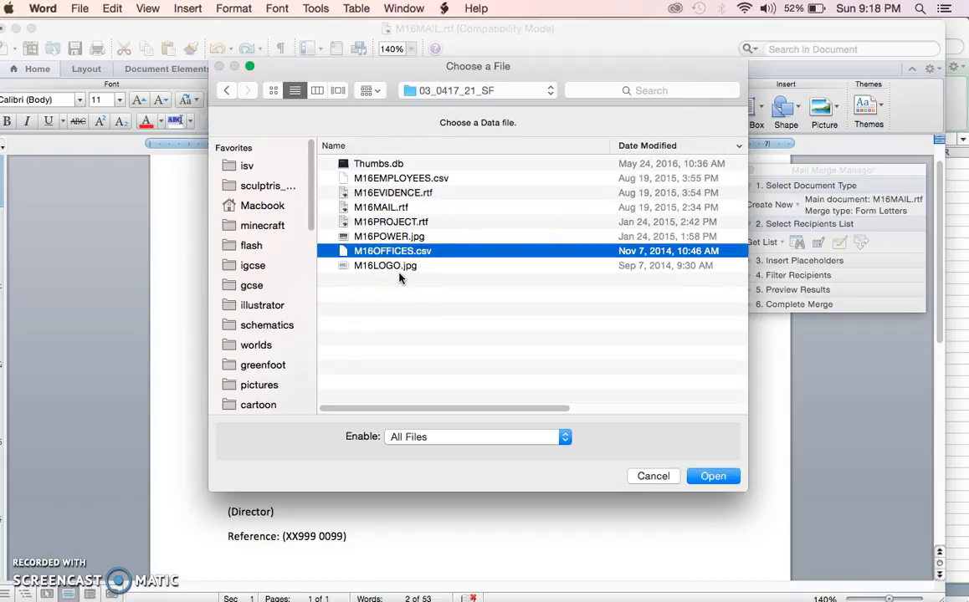
pyautogui.click(416, 280)
pyautogui.click(718, 479)
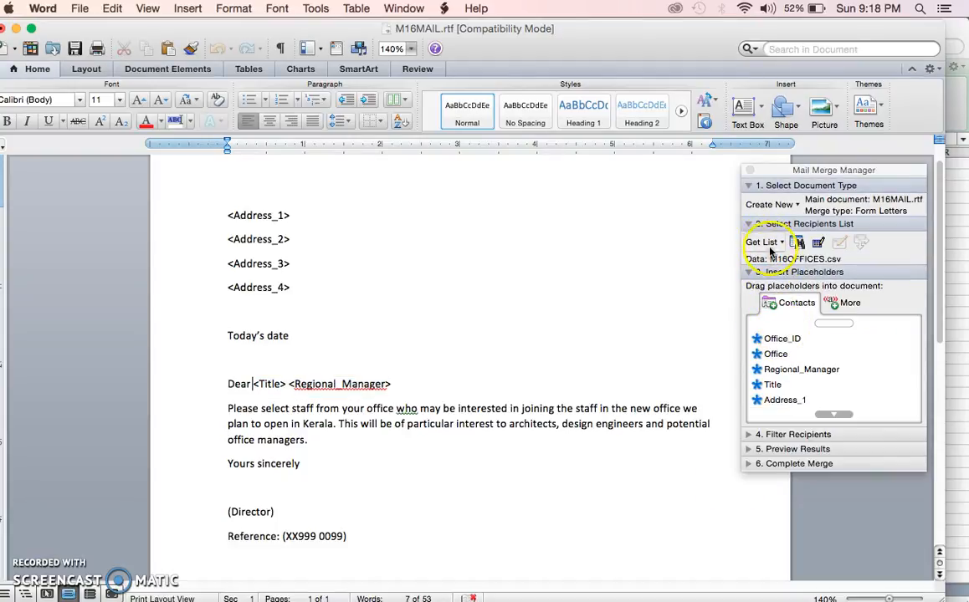
# Step: Examine the merge fields available as placeholders, from Office_ID through to Telephone
pyautogui.click(827, 272)
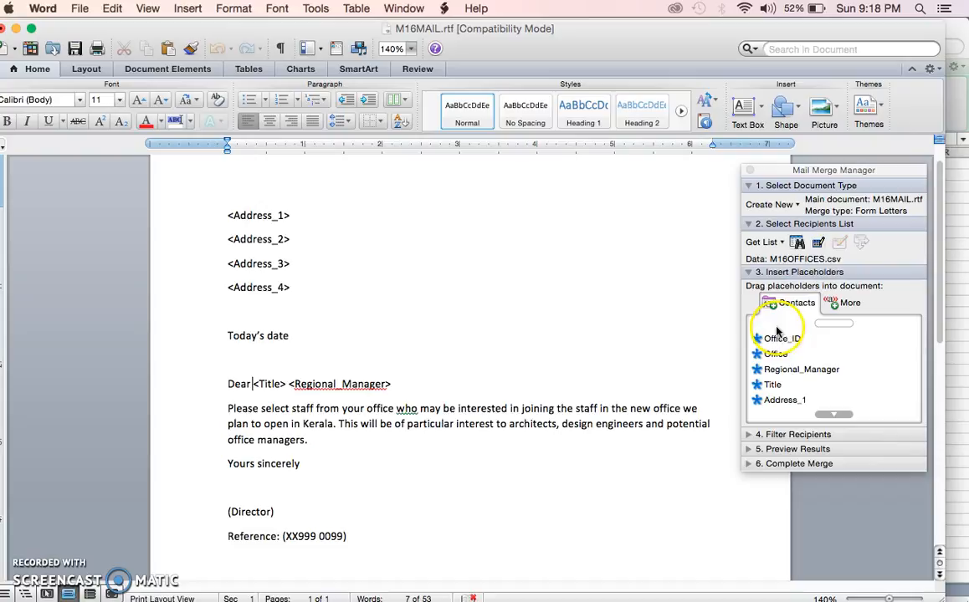
pyautogui.click(786, 384)
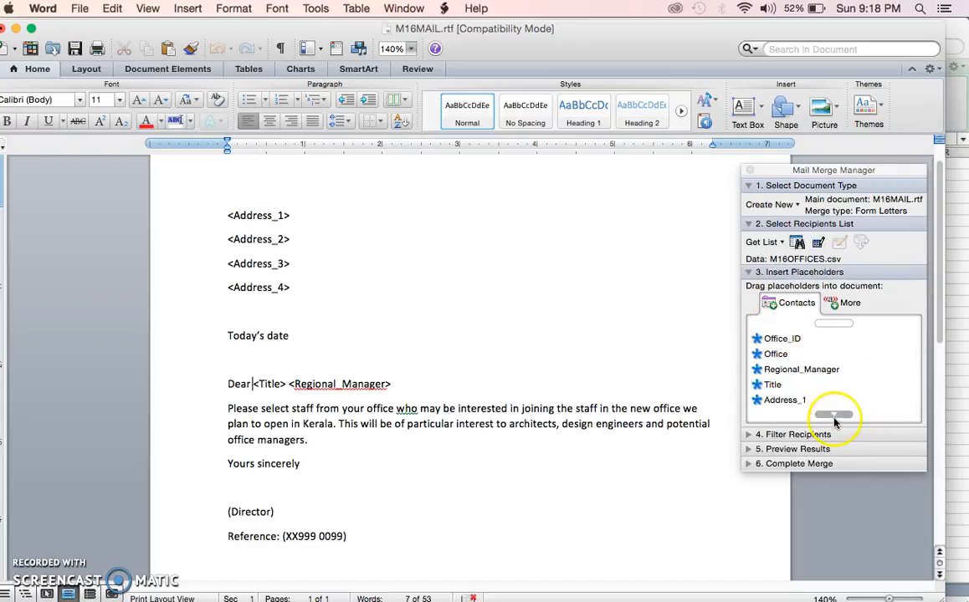
pyautogui.click(834, 417)
pyautogui.click(834, 416)
pyautogui.click(834, 417)
pyautogui.click(834, 416)
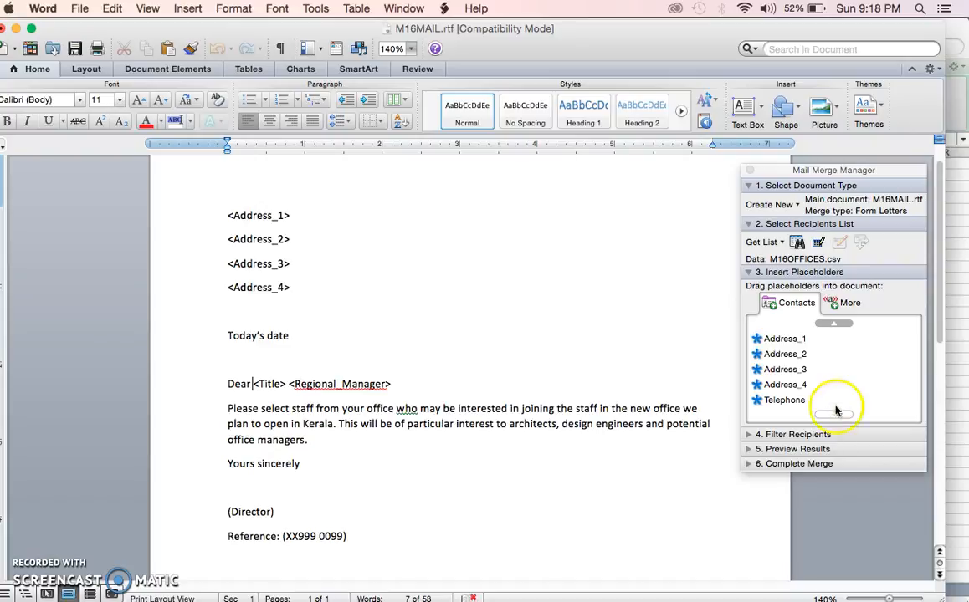
pyautogui.click(829, 324)
pyautogui.click(829, 323)
pyautogui.click(829, 323)
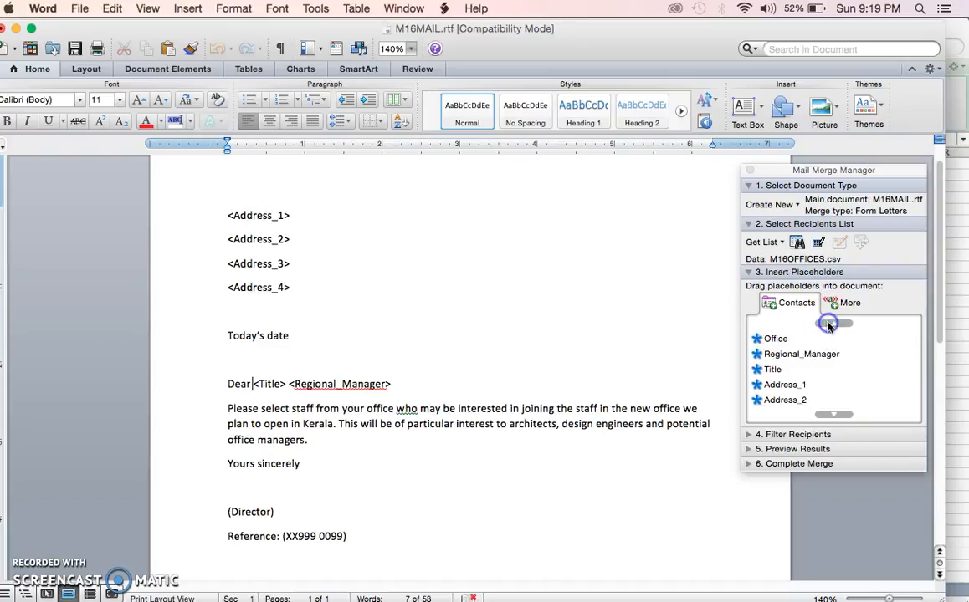
pyautogui.click(828, 324)
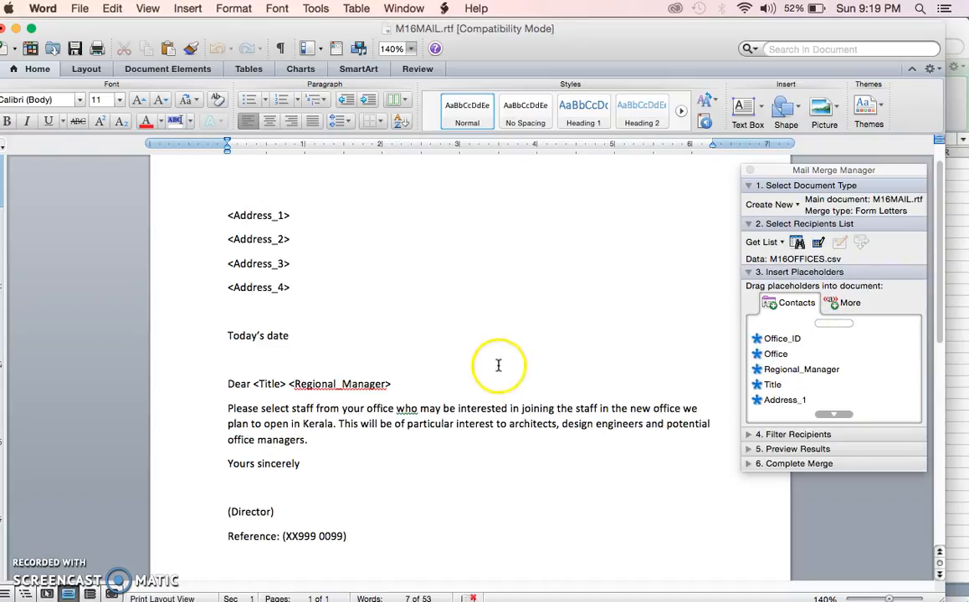
# Step: Switch to the exam paper in Acrobat Reader and examine question 24's instructions on merge fields, today's date, director and centre number replacements
pyautogui.moveTo(523, 601)
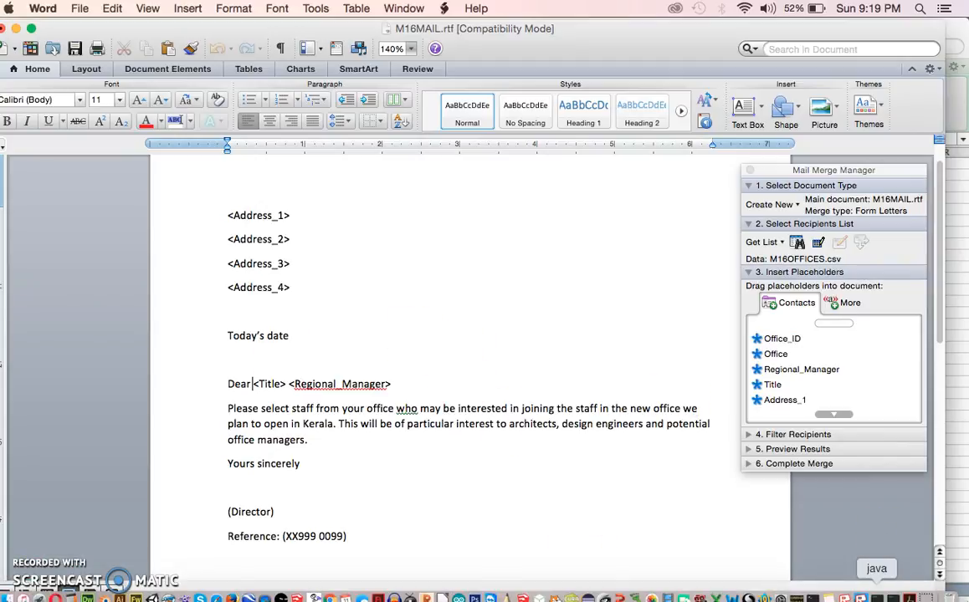
pyautogui.click(861, 598)
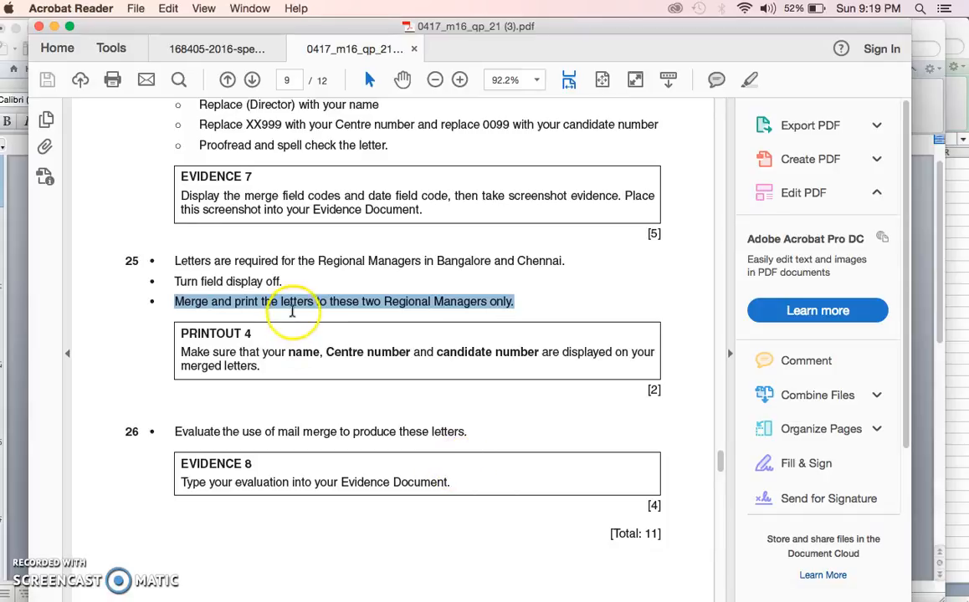
pyautogui.scroll(5, 292, 314)
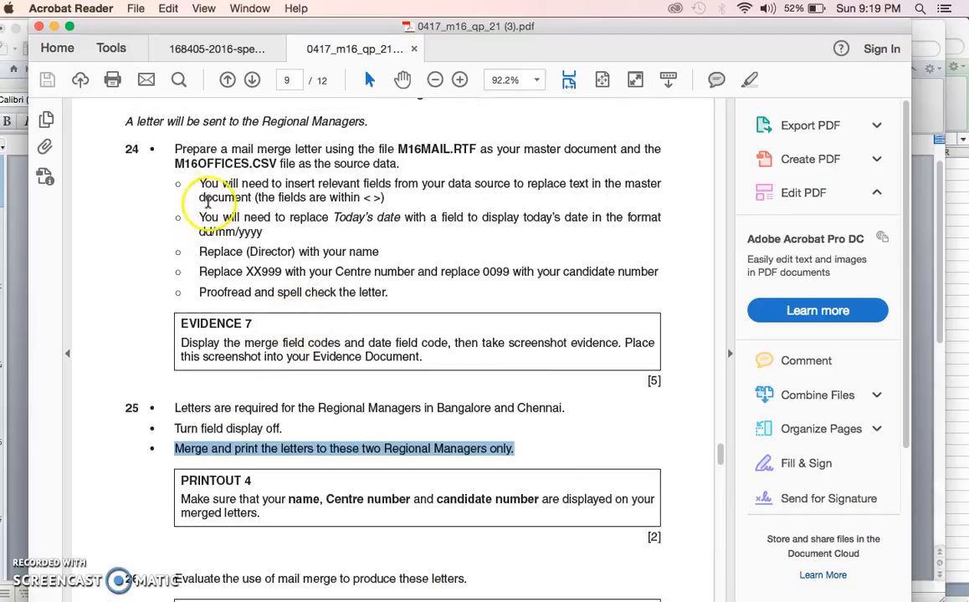
pyautogui.moveTo(198, 184); pyautogui.dragTo(417, 205)
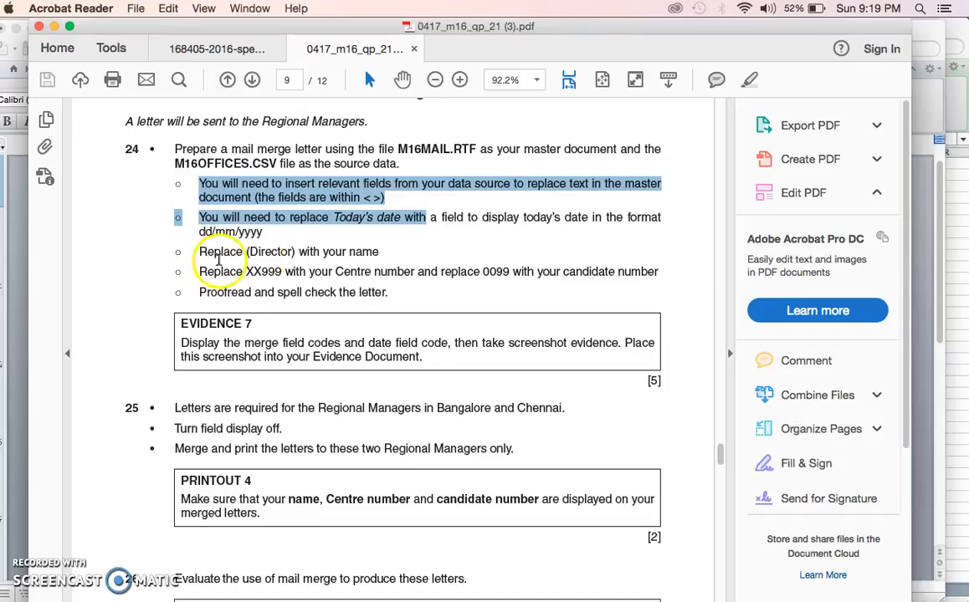
pyautogui.moveTo(207, 253); pyautogui.dragTo(220, 254)
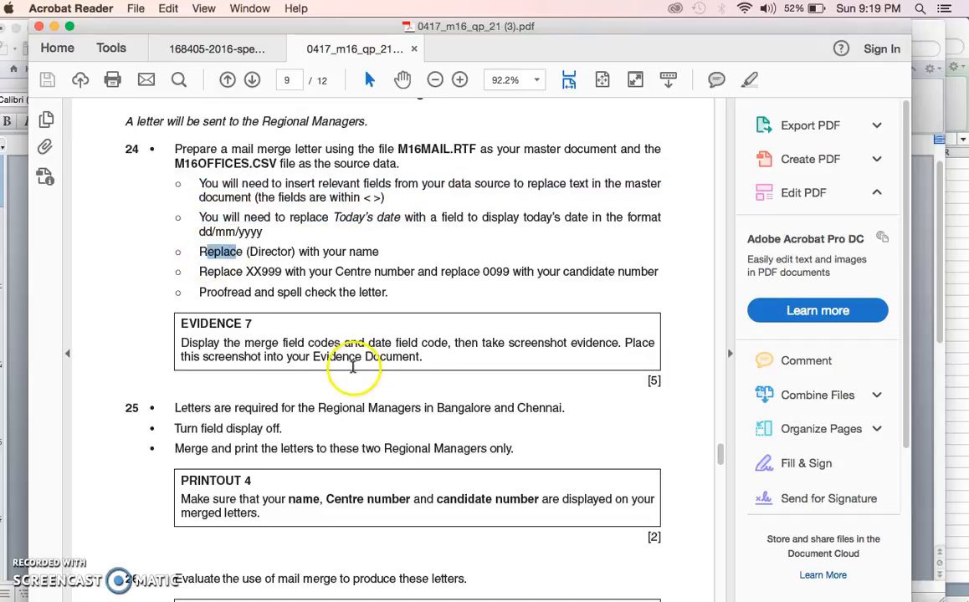
pyautogui.moveTo(243, 273); pyautogui.dragTo(289, 274)
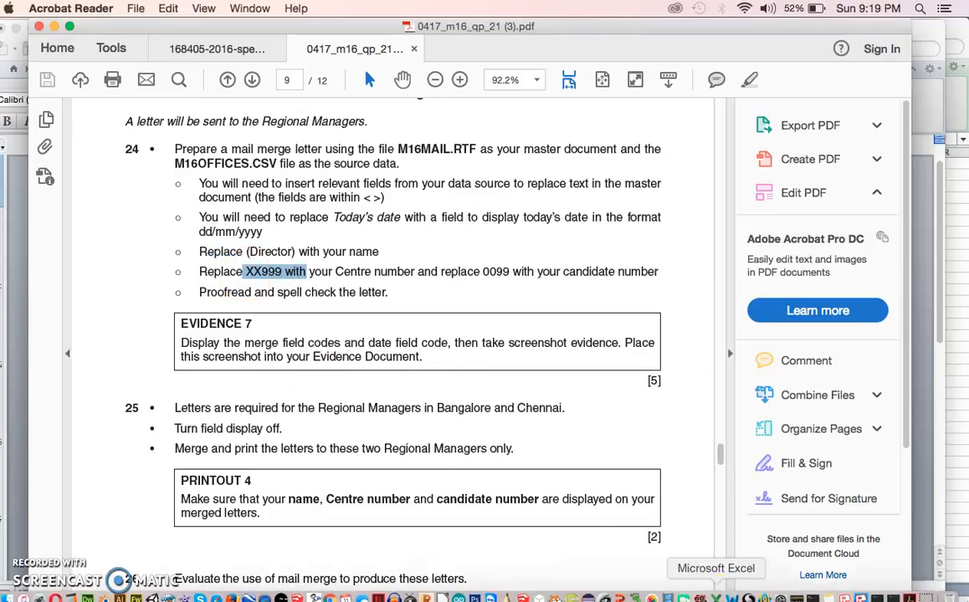
# Step: Switch back to the M16MAIL.rtf letter in Word and replace the Address_1 text between its angle brackets with the Address_1 merge field
pyautogui.click(733, 597)
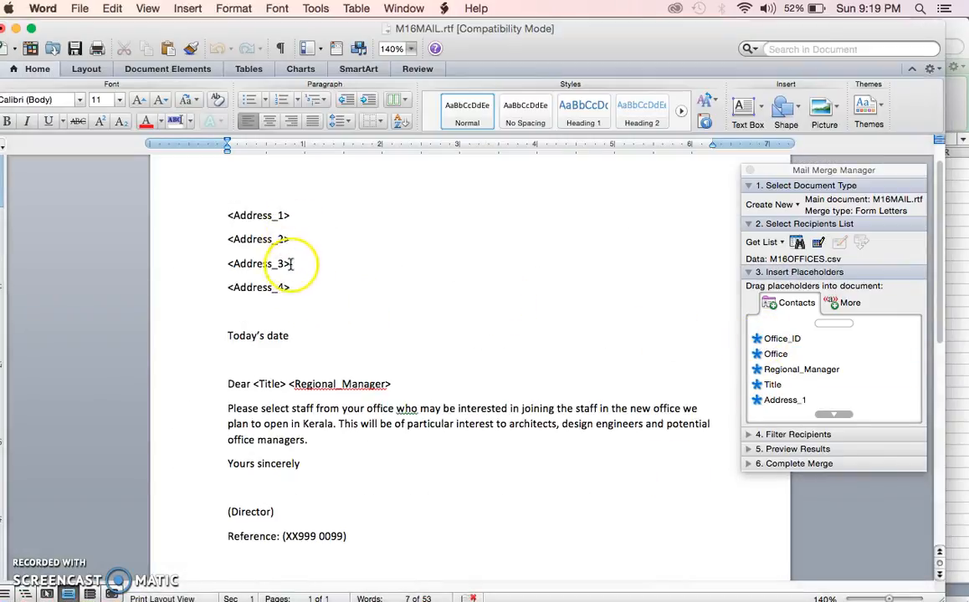
pyautogui.click(286, 215)
pyautogui.doubleClick(286, 215)
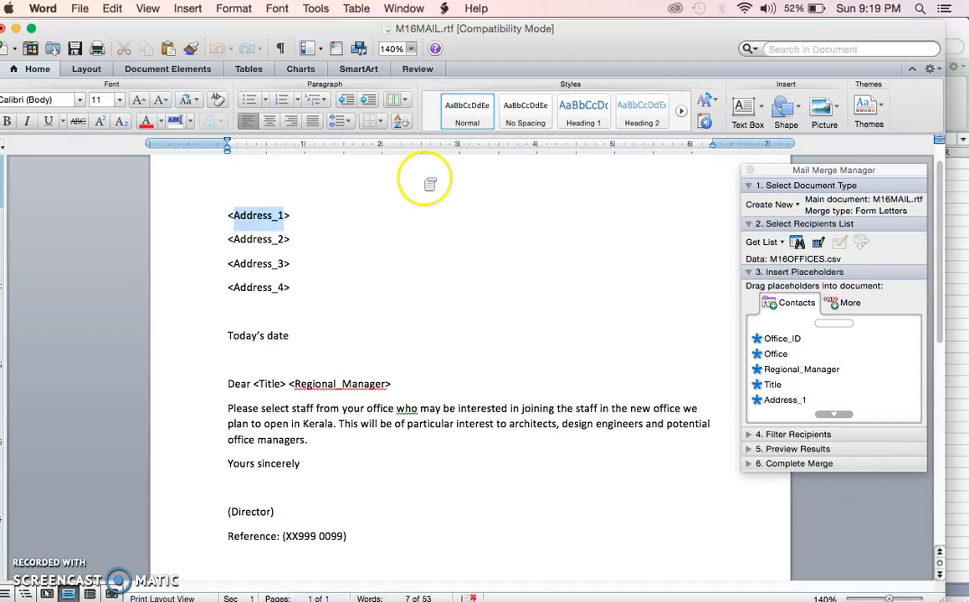
pyautogui.press('BackSpace')
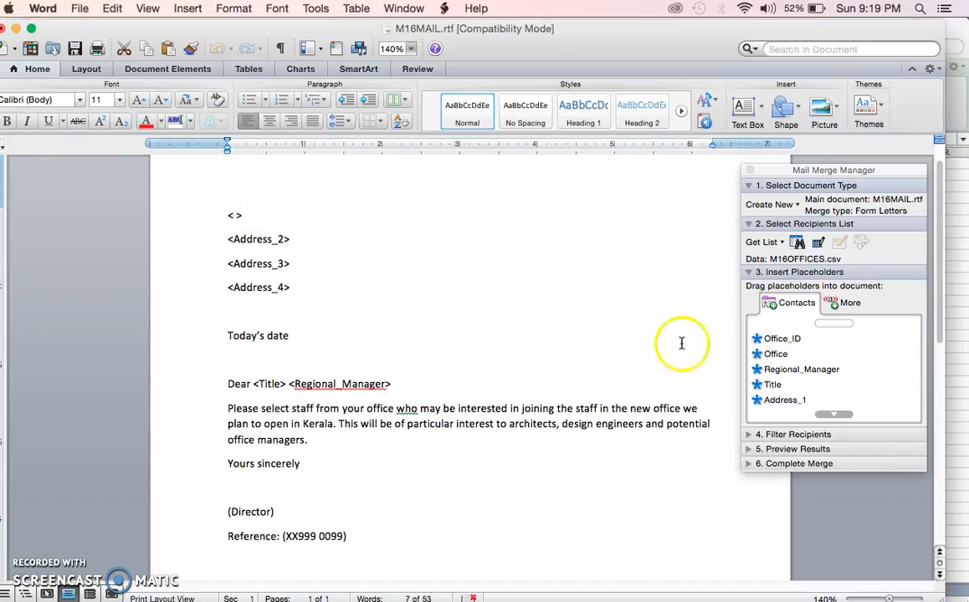
pyautogui.click(774, 401)
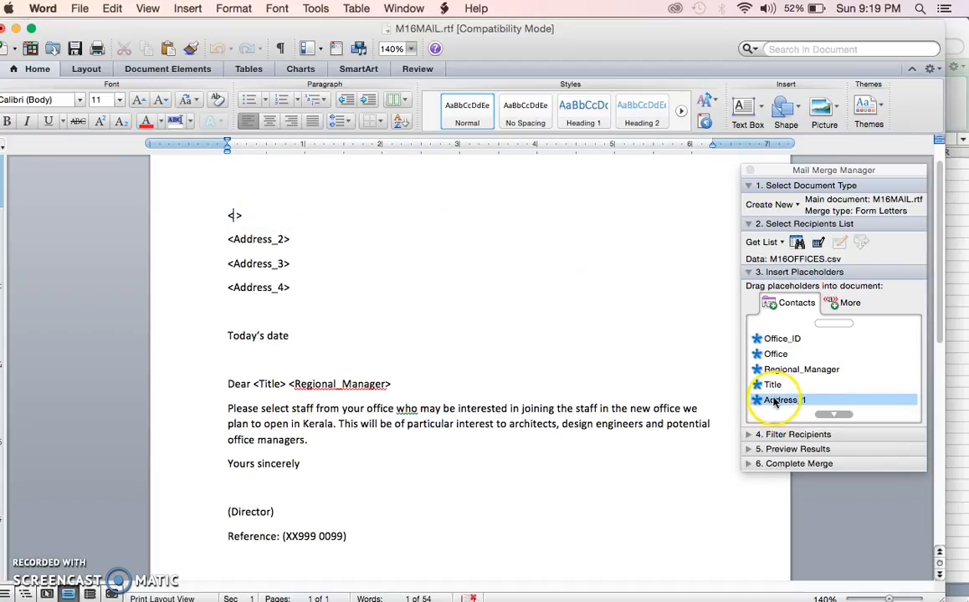
pyautogui.click(774, 401)
pyautogui.moveTo(774, 403); pyautogui.dragTo(234, 222)
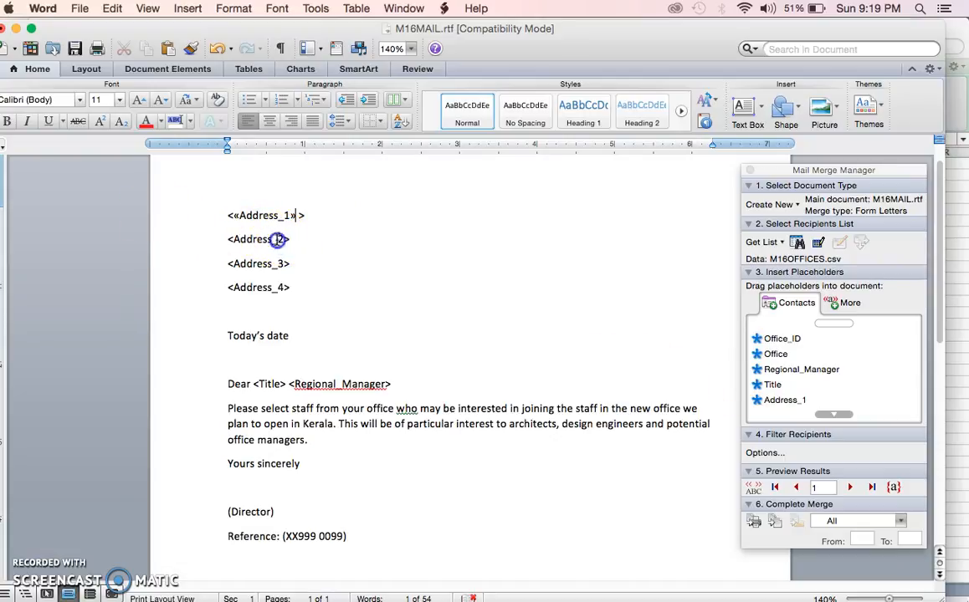
# Step: Replace the Address_2 text between its angle brackets with the Address_2 merge field
pyautogui.moveTo(277, 239); pyautogui.dragTo(234, 239)
pyautogui.press('BackSpace')
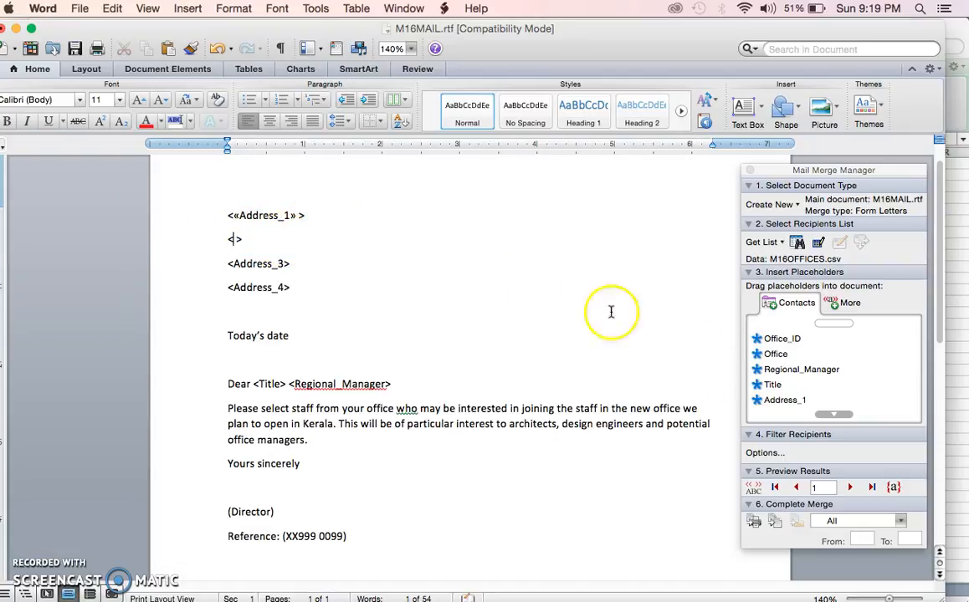
pyautogui.click(834, 414)
pyautogui.moveTo(784, 400); pyautogui.dragTo(234, 240)
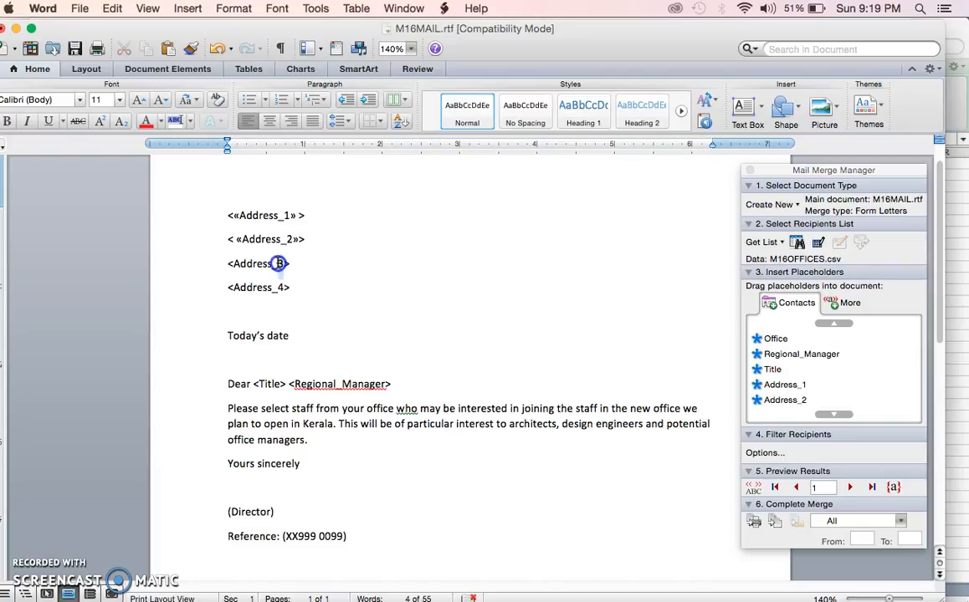
# Step: Replace the Address_3 and Address_4 texts between their angle brackets with the matching merge fields
pyautogui.doubleClick(259, 263)
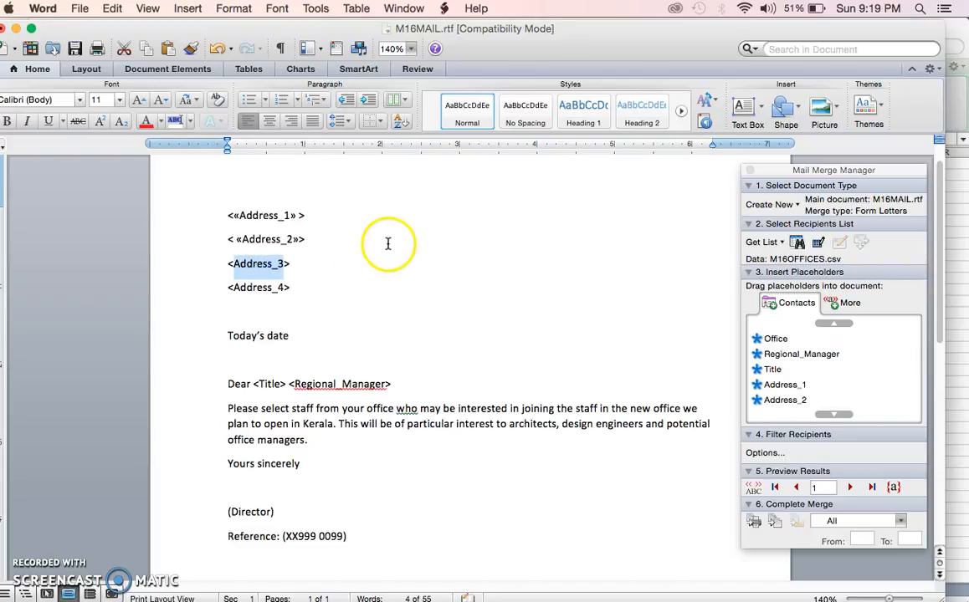
pyautogui.press('BackSpace')
pyautogui.click(831, 416)
pyautogui.moveTo(793, 400); pyautogui.dragTo(233, 287)
pyautogui.press('BackSpace')
pyautogui.click(833, 414)
pyautogui.moveTo(828, 401); pyautogui.dragTo(239, 292)
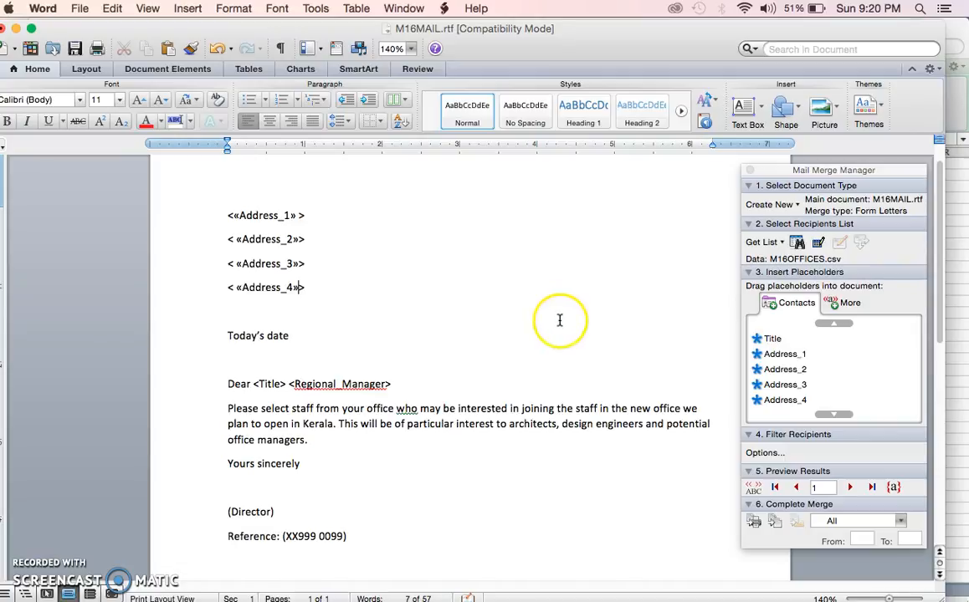
# Step: Replace the word Title between the angle brackets in the salutation with the Title merge field
pyautogui.click(283, 383)
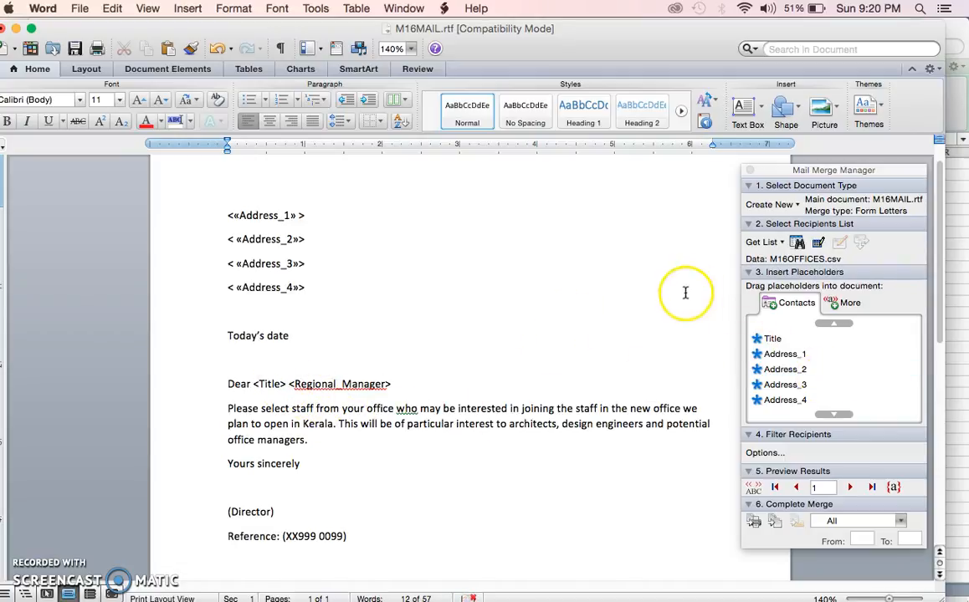
pyautogui.press('BackSpace')
pyautogui.press('BackSpace')
pyautogui.press('BackSpace')
pyautogui.press('BackSpace')
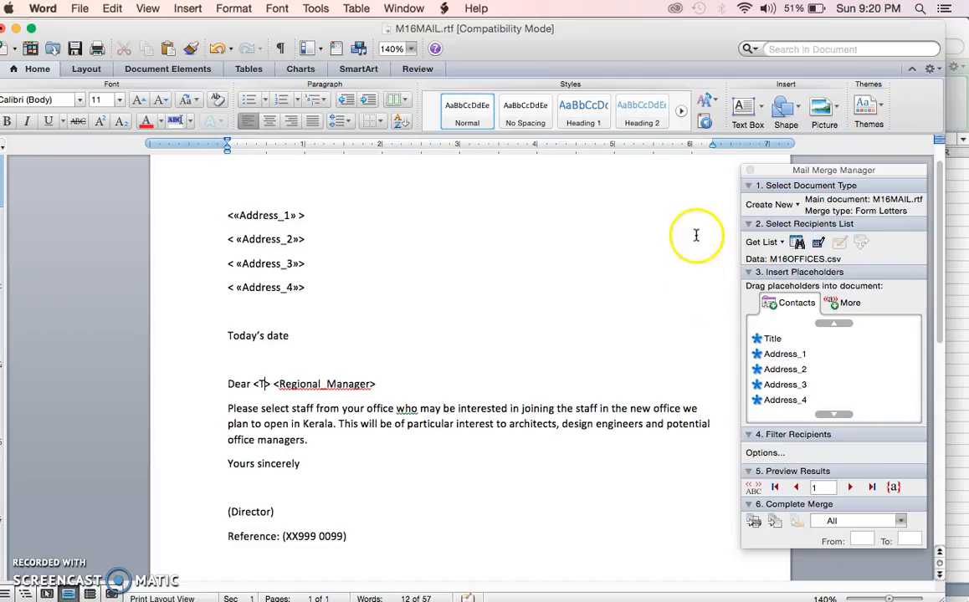
pyautogui.press('BackSpace')
pyautogui.moveTo(772, 338); pyautogui.dragTo(256, 384)
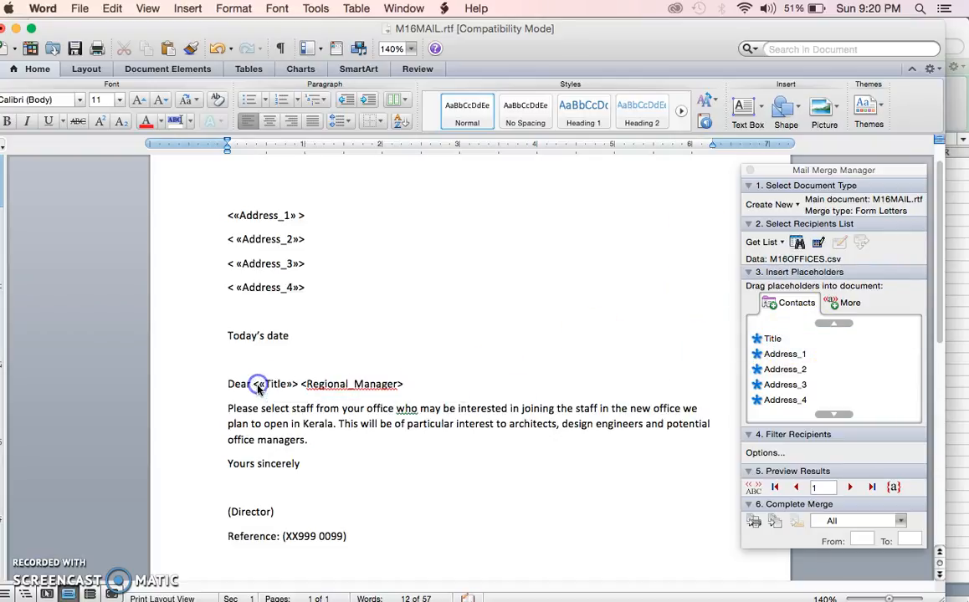
# Step: Delete the leftover angle brackets around the Address_1 and Address_2 merge fields
pyautogui.click(306, 216)
pyautogui.press('BackSpace')
pyautogui.press('BackSpace')
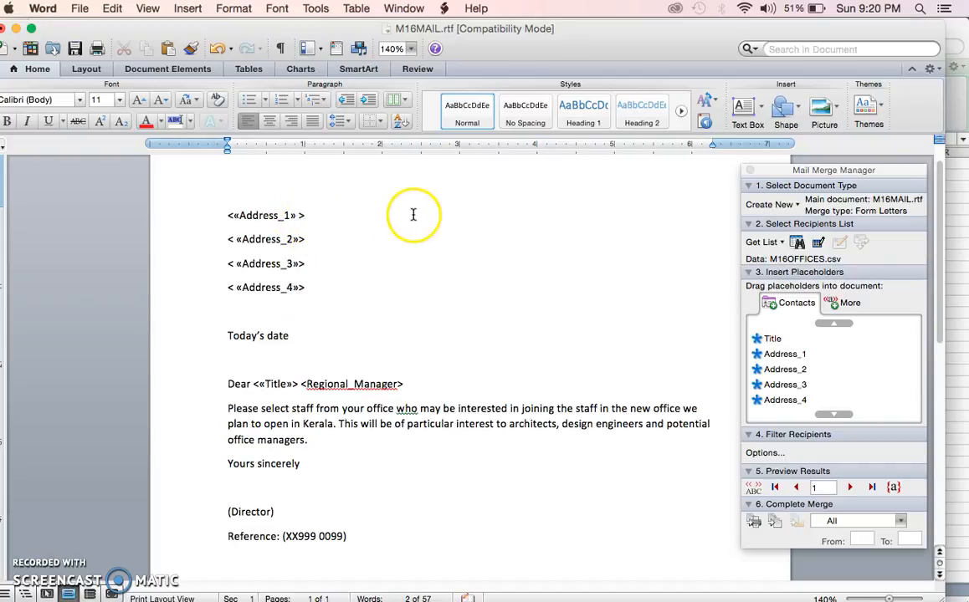
pyautogui.click(234, 215)
pyautogui.press('BackSpace')
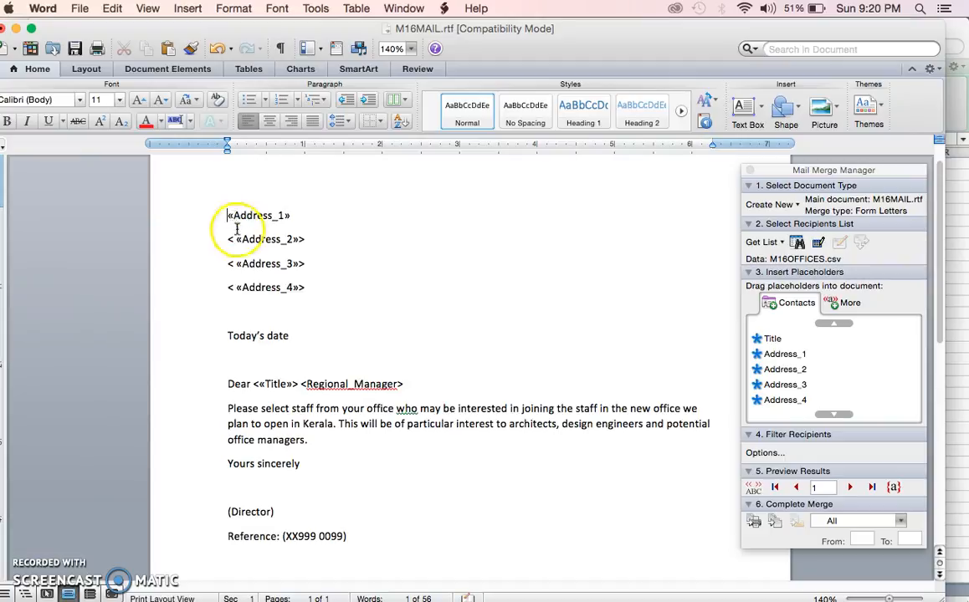
pyautogui.click(315, 239)
pyautogui.press('BackSpace')
pyautogui.click(234, 239)
pyautogui.press('BackSpace')
# Step: Delete the leftover angle brackets around the Address_3 and Address_4 merge fields
pyautogui.click(307, 262)
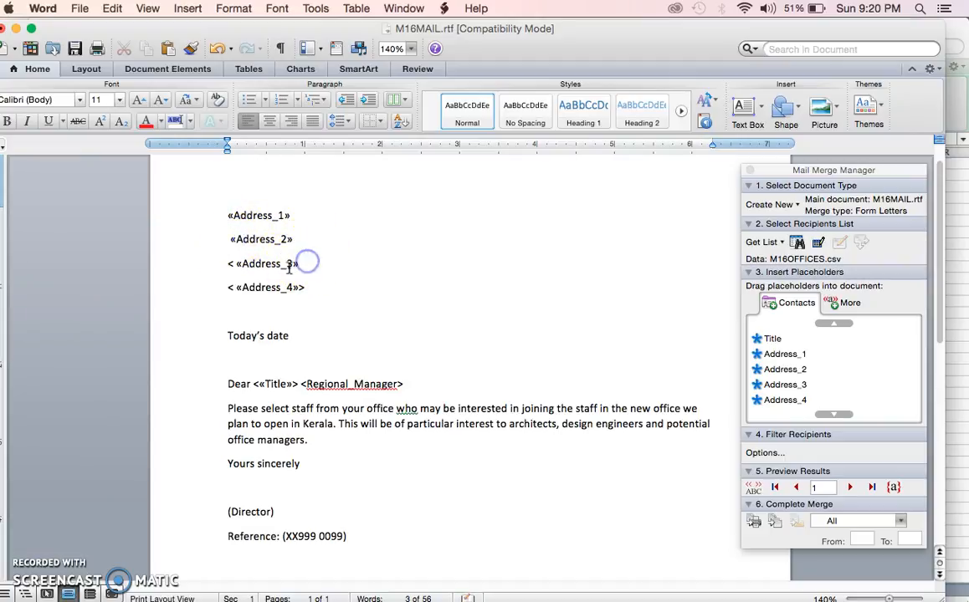
pyautogui.click(237, 264)
pyautogui.press('BackSpace')
pyautogui.click(233, 264)
pyautogui.press('BackSpace')
pyautogui.click(314, 288)
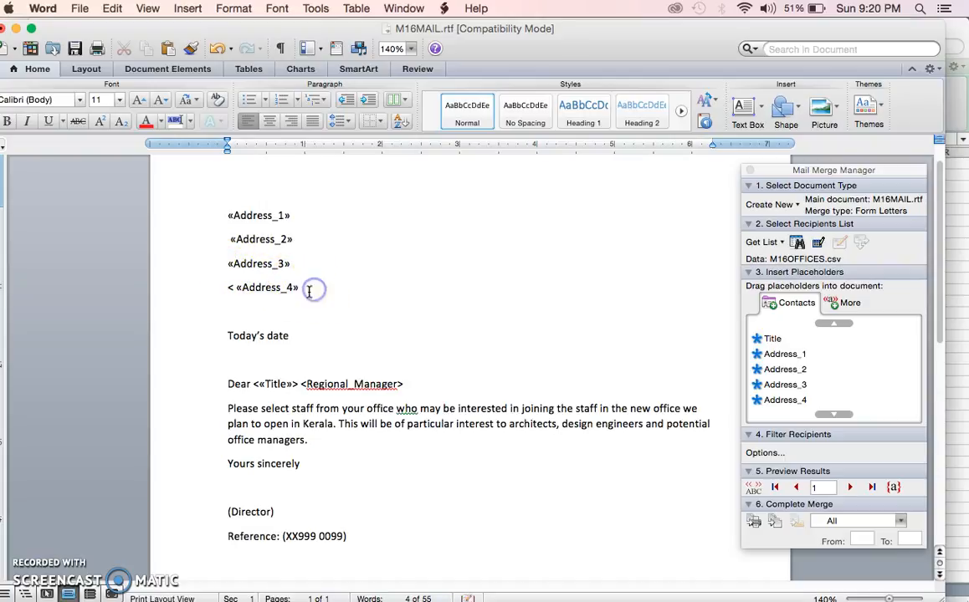
pyautogui.click(234, 287)
pyautogui.press('BackSpace')
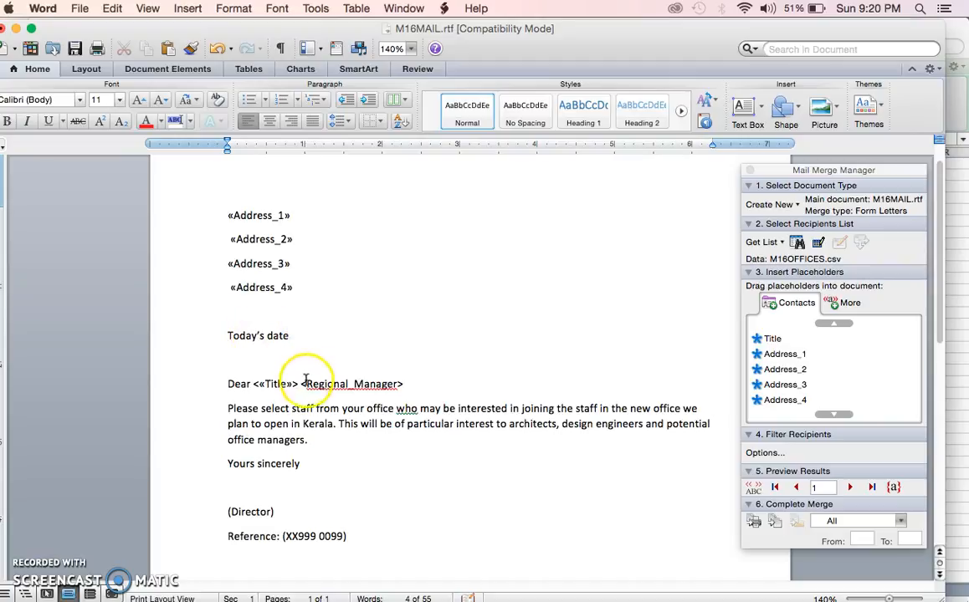
# Step: Delete the leftover angle brackets around the Title merge field in the salutation
pyautogui.click(299, 385)
pyautogui.press('BackSpace')
pyautogui.click(258, 385)
pyautogui.press('BackSpace')
# Step: Replace the <Regional_Manager> placeholder in the salutation, including its angle brackets, with the Regional_Manager merge field
pyautogui.click(832, 415)
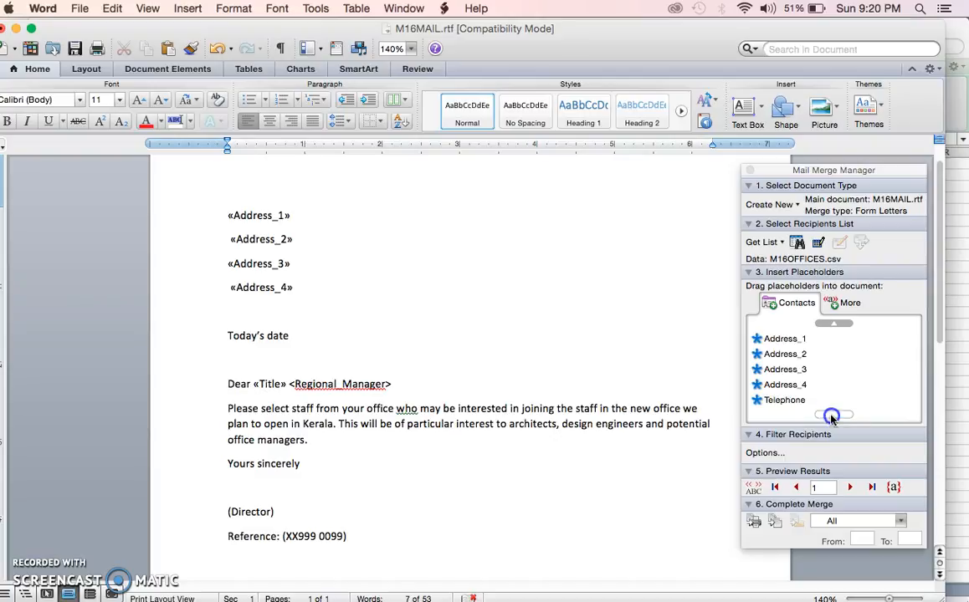
pyautogui.click(834, 324)
pyautogui.click(834, 324)
pyautogui.moveTo(801, 354); pyautogui.dragTo(395, 384)
pyautogui.press('BackSpace')
pyautogui.click(295, 384)
pyautogui.press('BackSpace')
pyautogui.moveTo(384, 384); pyautogui.dragTo(310, 384)
pyautogui.press('BackSpace')
pyautogui.moveTo(778, 354); pyautogui.dragTo(323, 386)
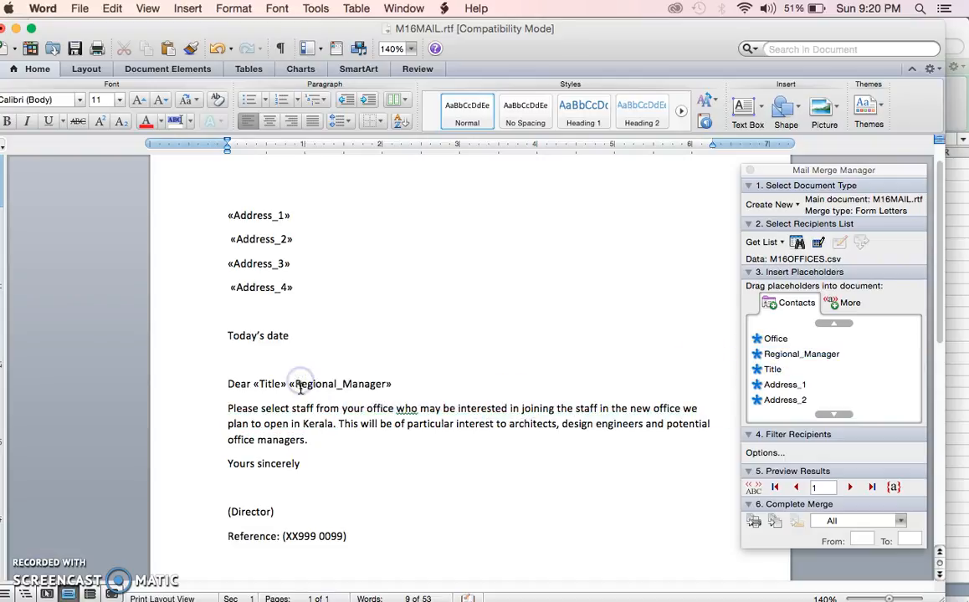
# Step: Add the director's name after (Director) in the letter's closing
pyautogui.click(338, 502)
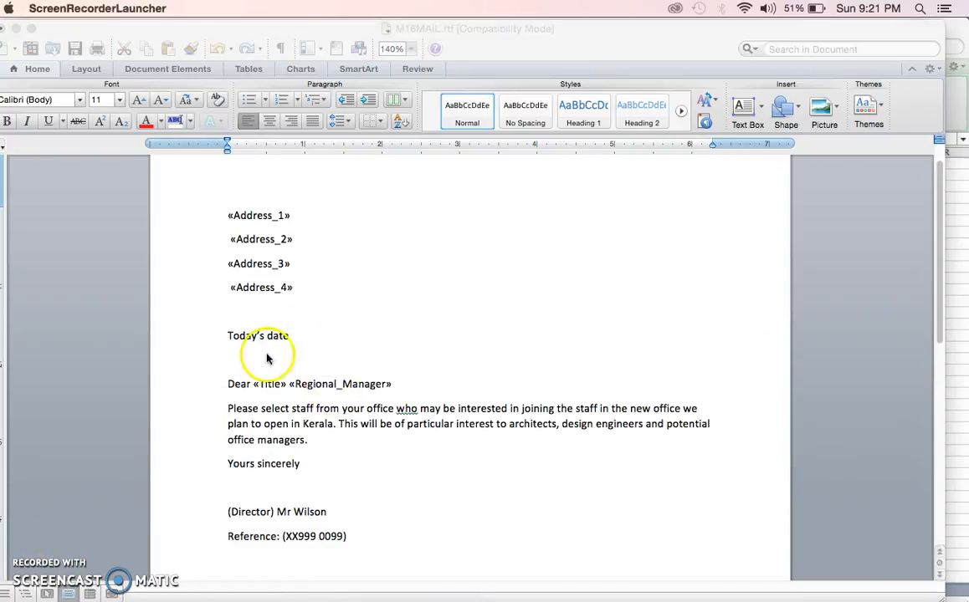
pyautogui.click(268, 357)
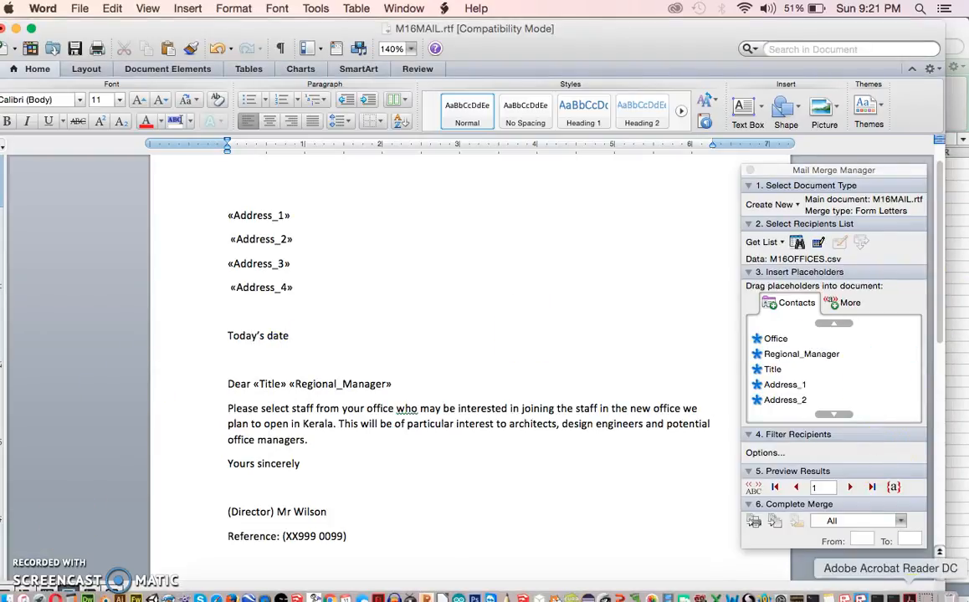
# Step: Check the date instruction of question 24 in Acrobat Reader, return to the Word letter and cut the "Today's date" line
pyautogui.click(826, 529)
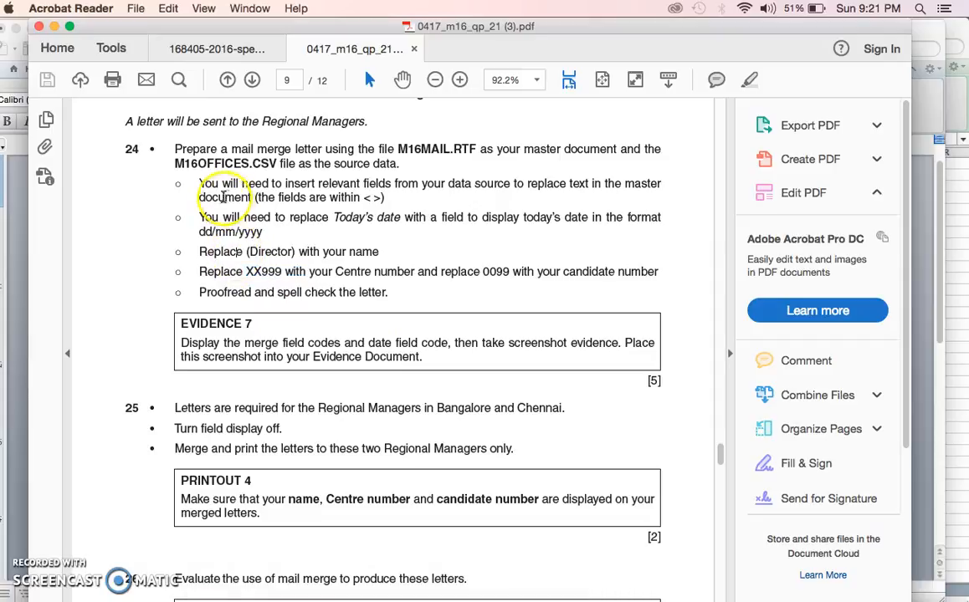
pyautogui.moveTo(185, 207); pyautogui.dragTo(308, 217)
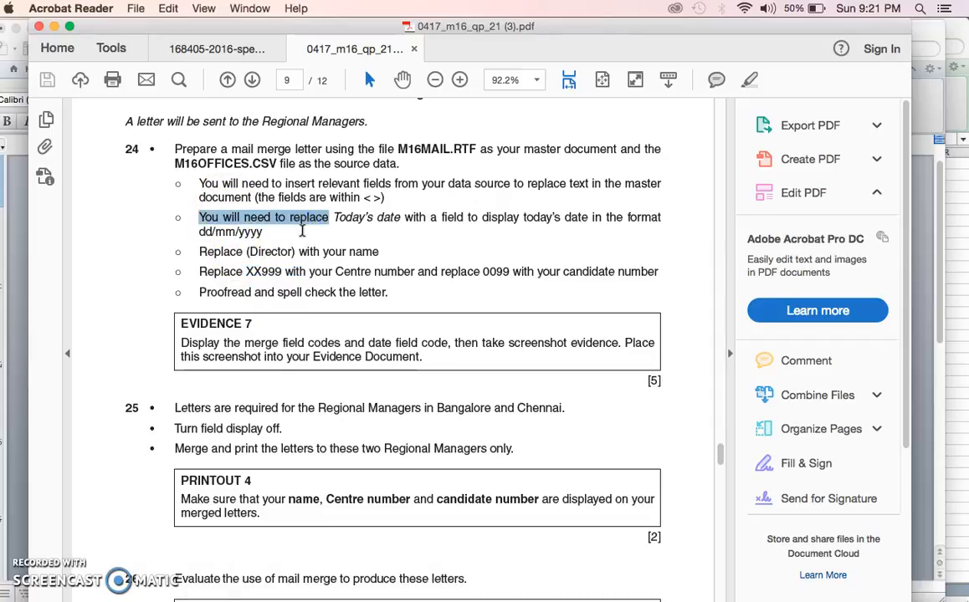
pyautogui.press('super+Tab')
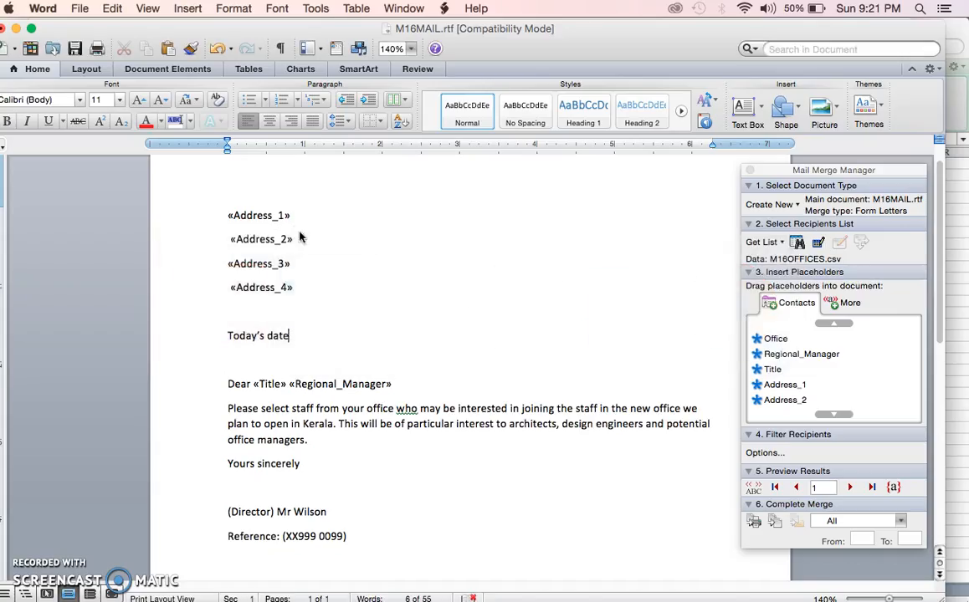
pyautogui.click(303, 336)
pyautogui.moveTo(303, 337); pyautogui.dragTo(244, 333)
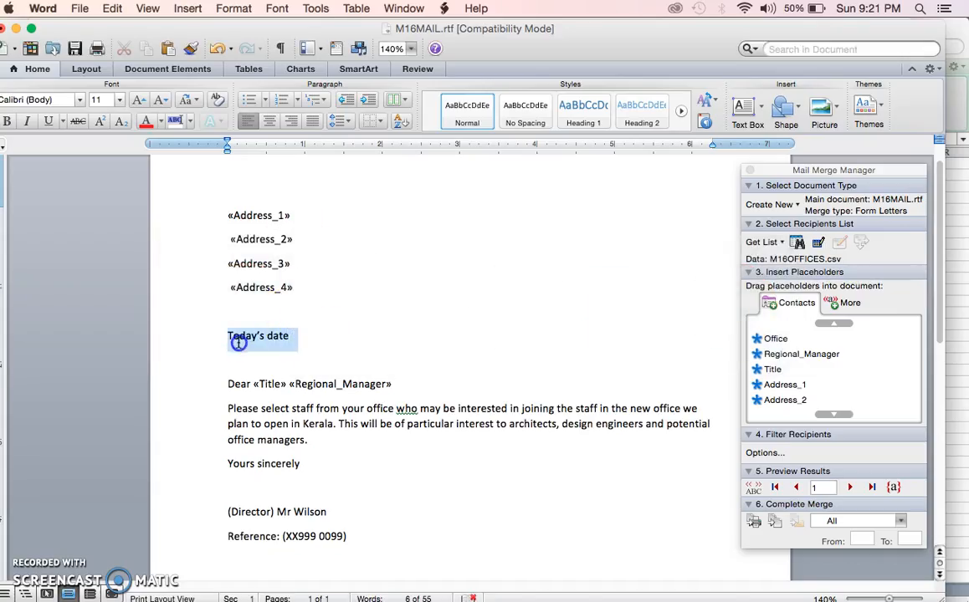
pyautogui.press('super+x')
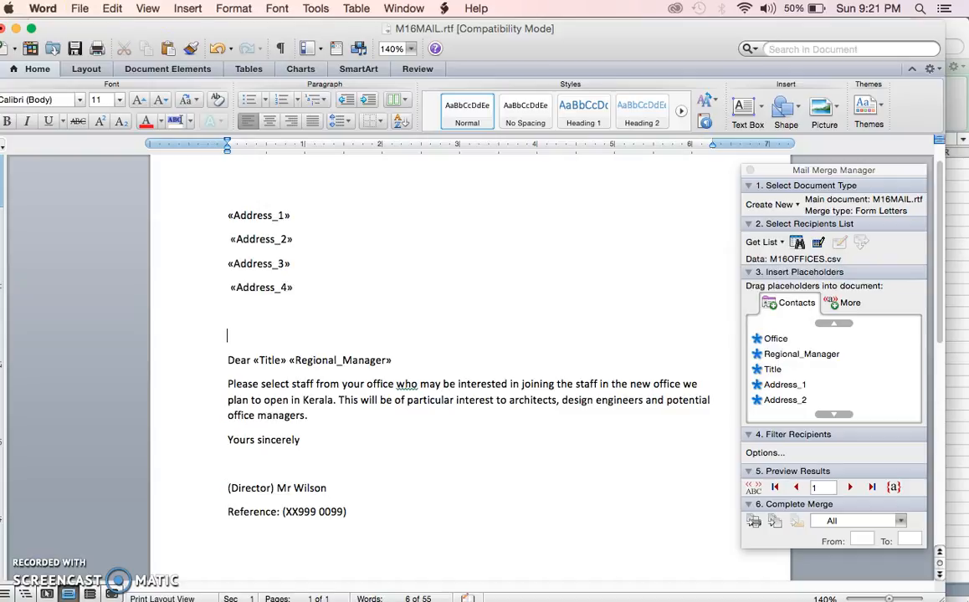
# Step: Insert the current date on the line above the salutation in the dd/mm/yyyy format 11/12/2016, checking the format against the exam paper
pyautogui.click(187, 9)
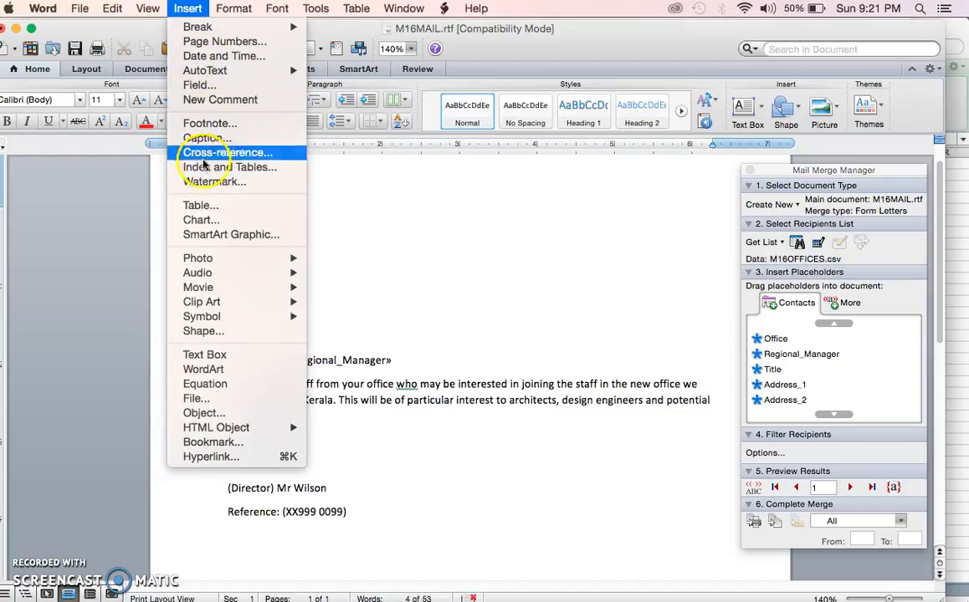
pyautogui.moveTo(197, 73)
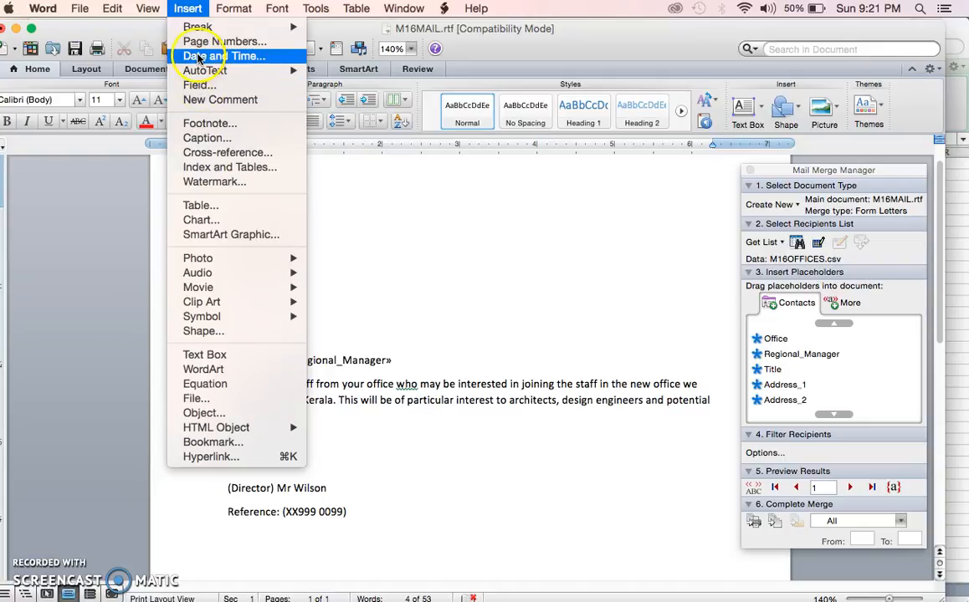
pyautogui.click(220, 56)
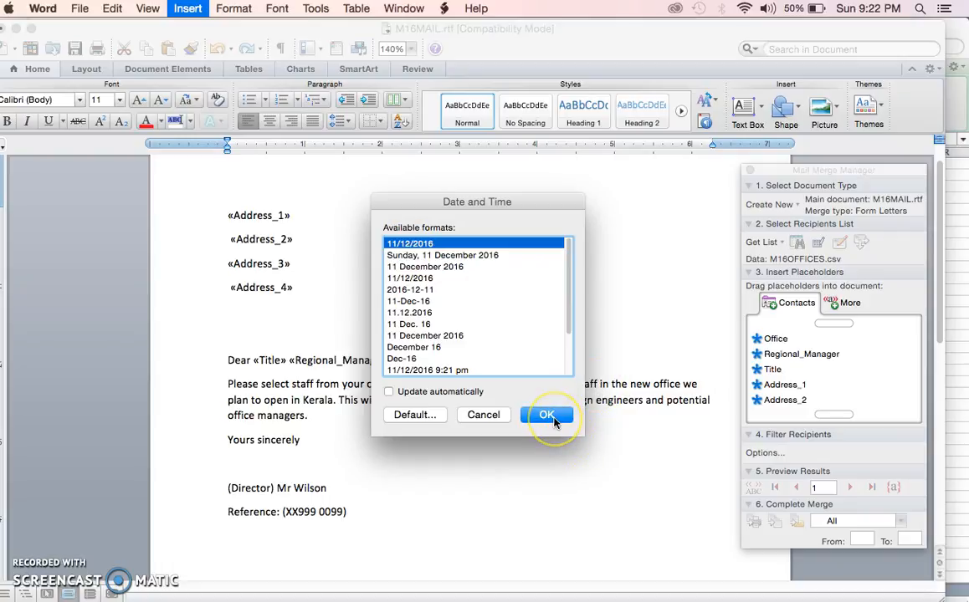
pyautogui.press('super+Tab')
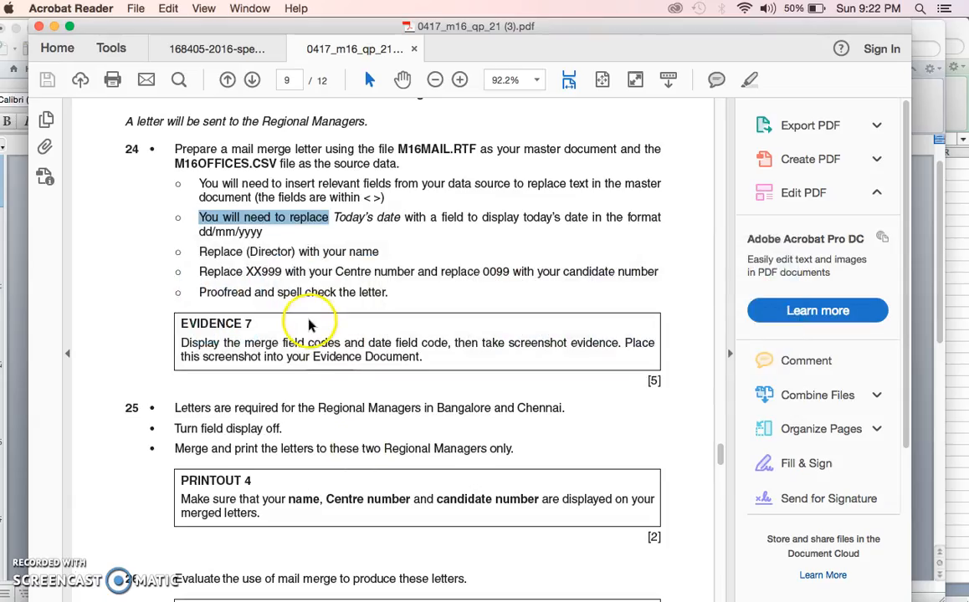
pyautogui.press('super+Tab')
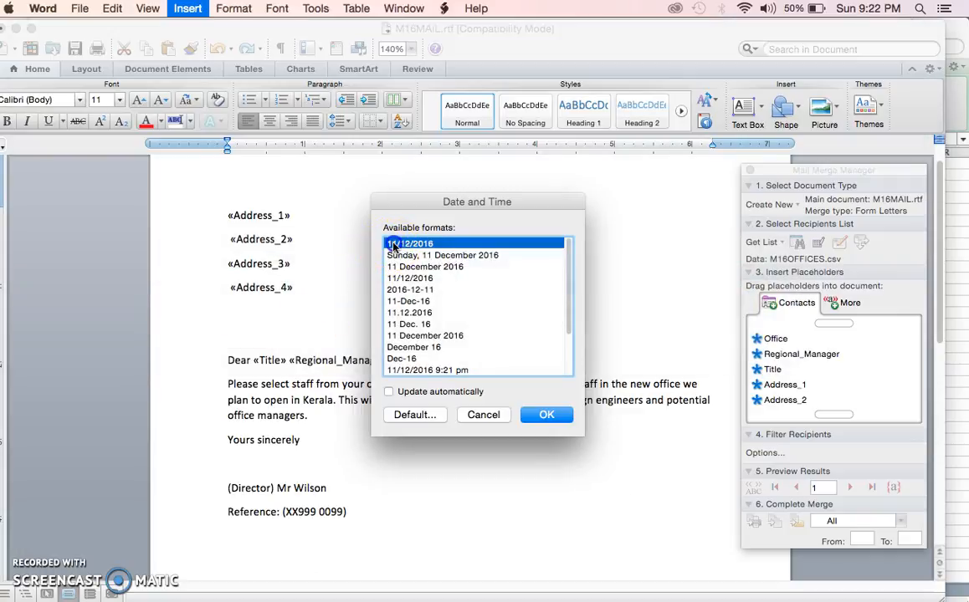
pyautogui.click(390, 325)
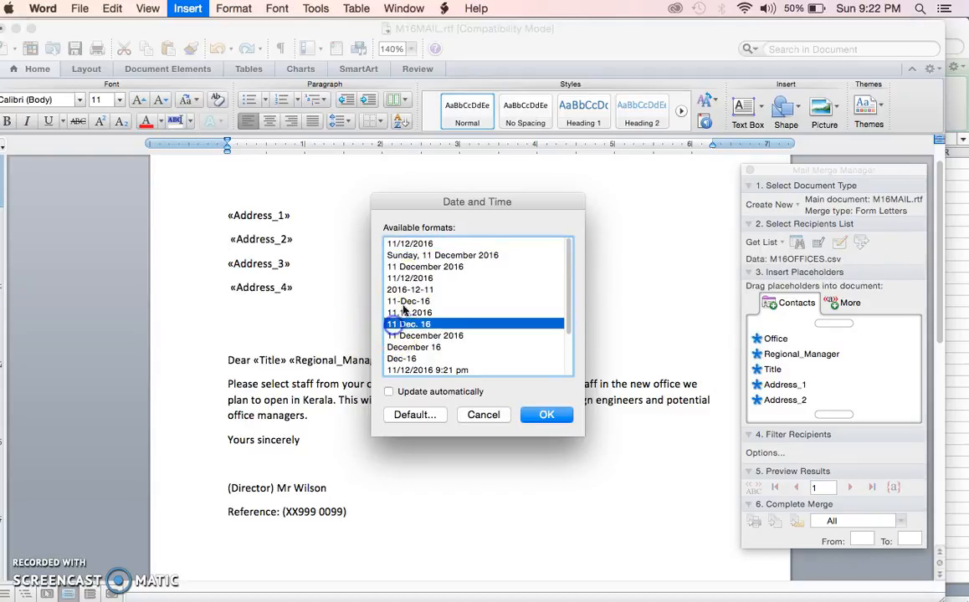
pyautogui.click(400, 243)
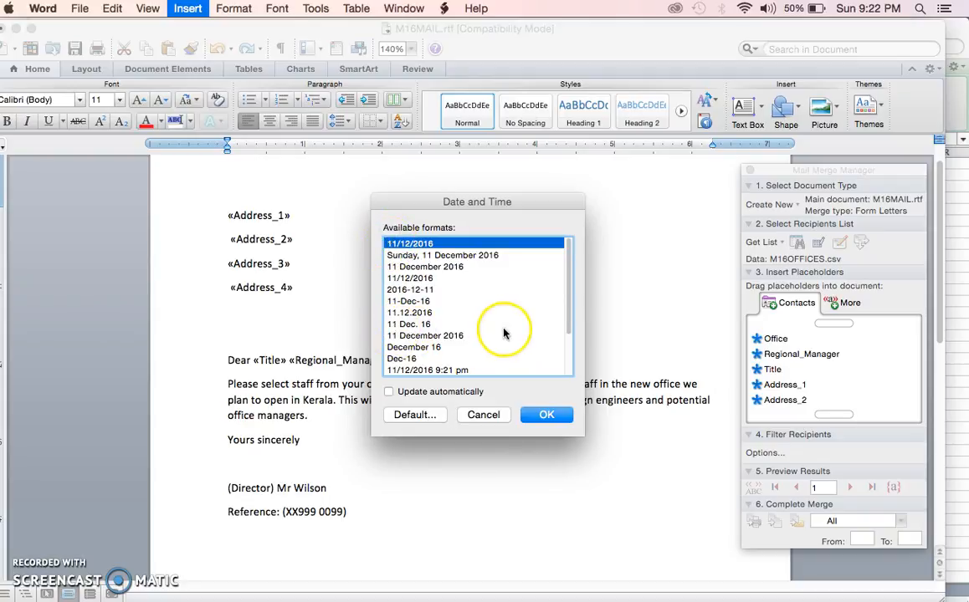
pyautogui.moveTo(572, 308)
pyautogui.mouseDown()
pyautogui.moveTo(569, 374)
pyautogui.moveTo(565, 324)
pyautogui.mouseUp()
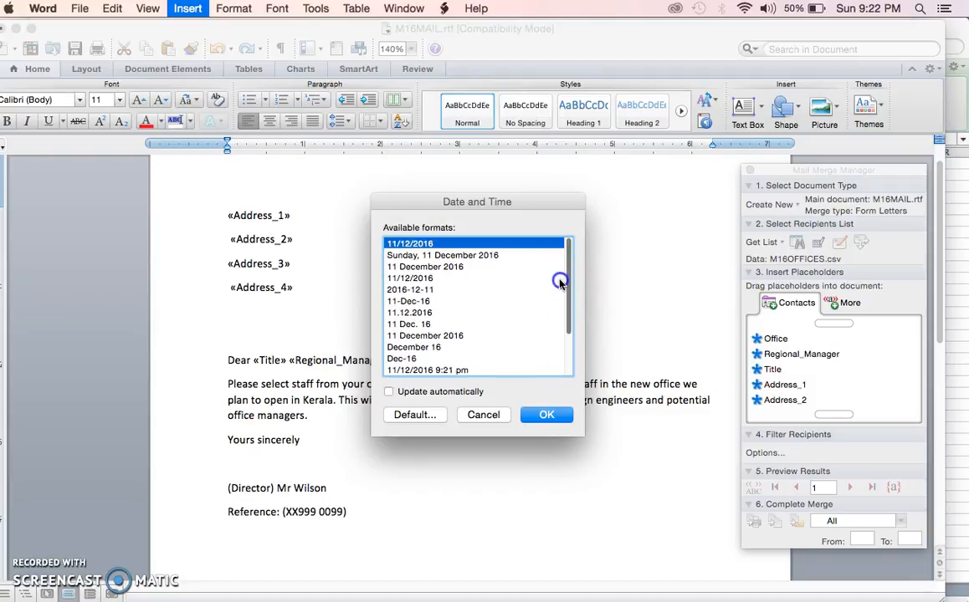
pyautogui.click(545, 416)
pyautogui.click(234, 335)
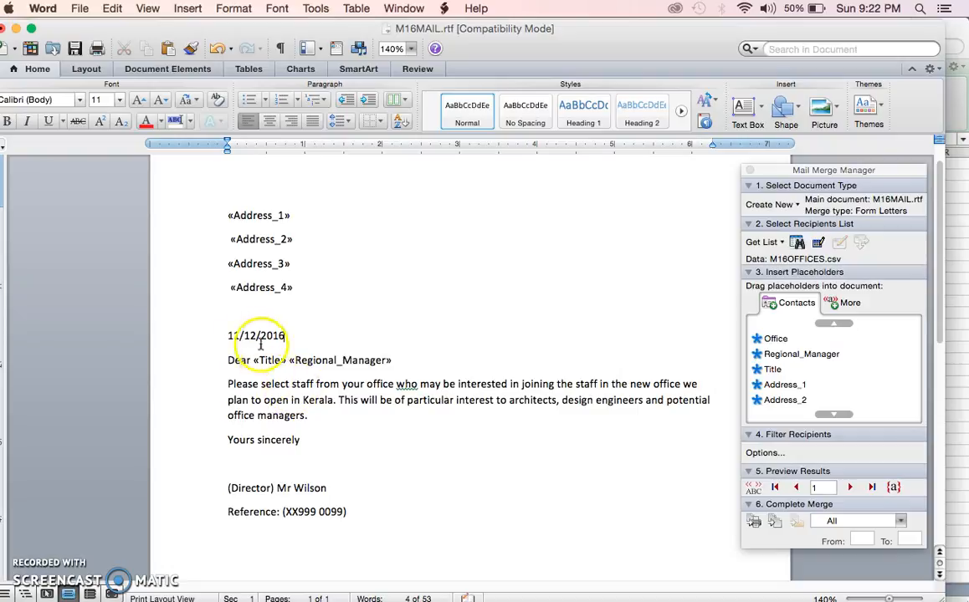
# Step: Check today's date in the system clock and the recipients required by question 25 in Acrobat Reader, returning to the Word letter
pyautogui.click(867, 9)
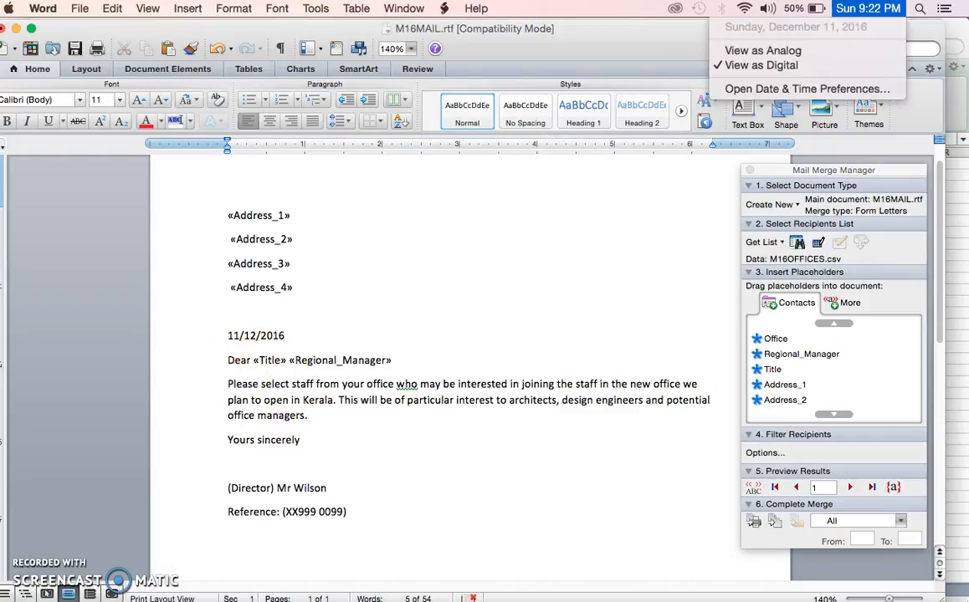
pyautogui.click(326, 336)
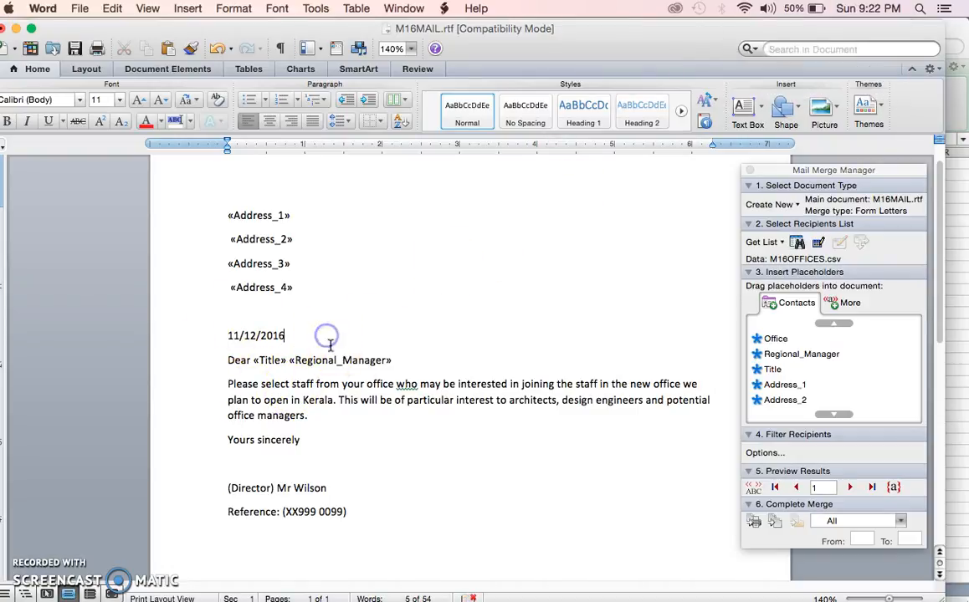
pyautogui.click(769, 454)
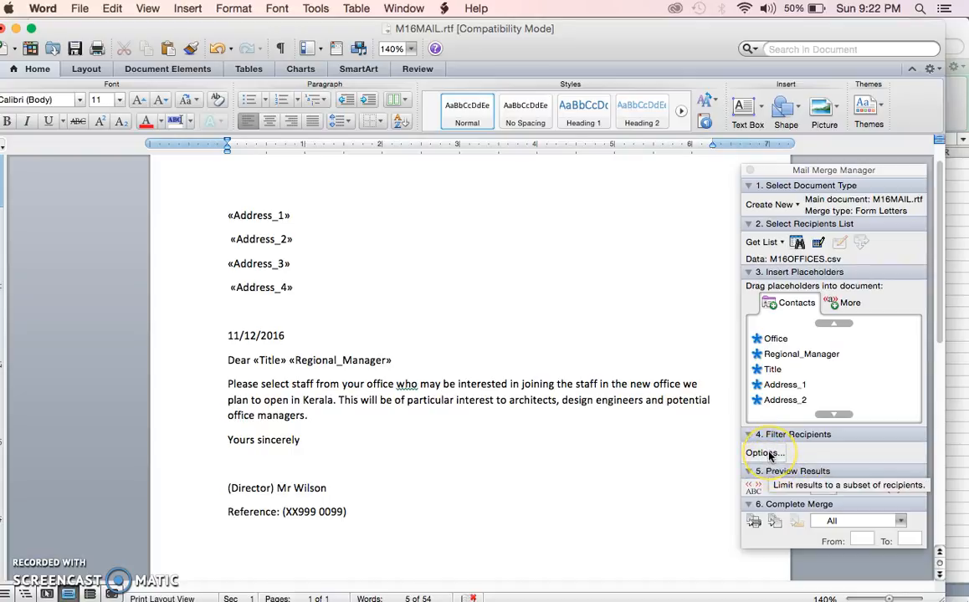
pyautogui.press('super+Tab')
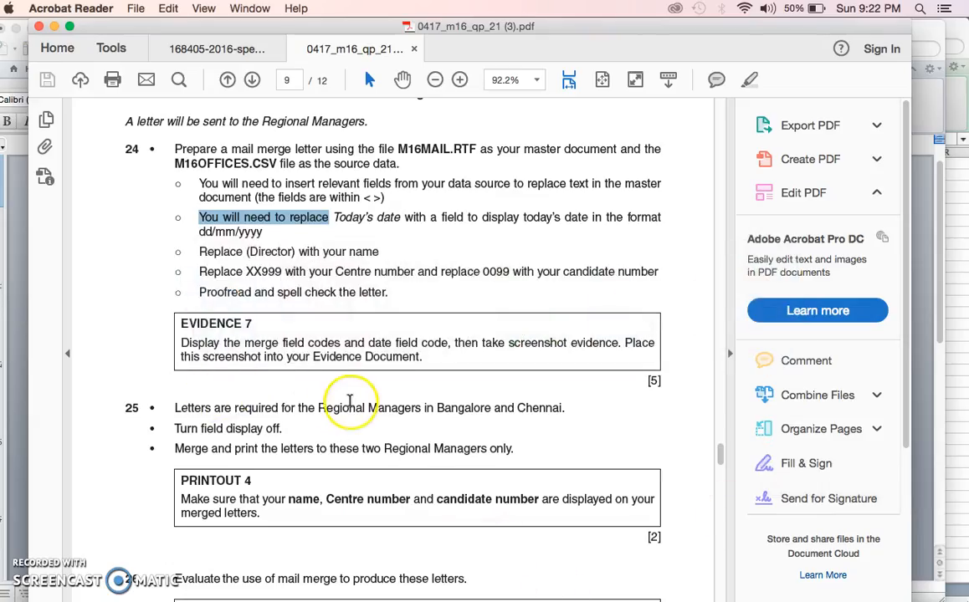
pyautogui.moveTo(434, 407); pyautogui.dragTo(532, 403)
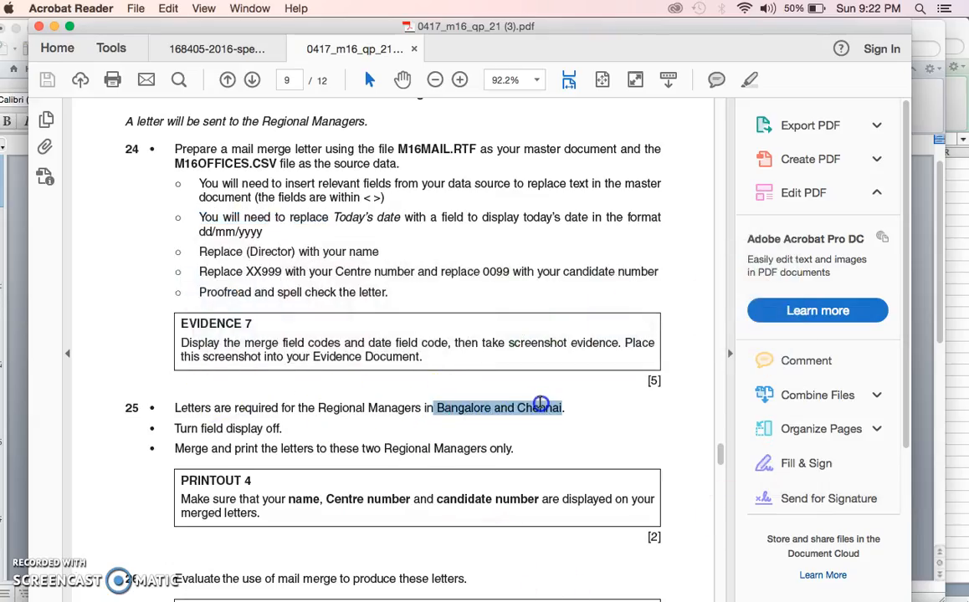
pyautogui.press('super+Tab')
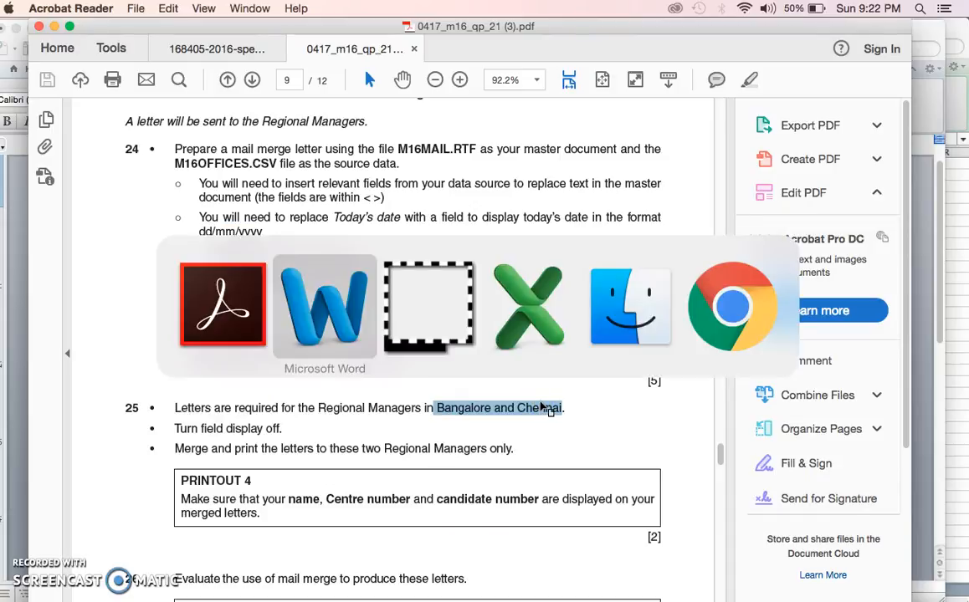
# Step: Proofread and spell check the letter, ignoring the grammar suggestion to change "who" to "that" in the body paragraph
pyautogui.moveTo(224, 387); pyautogui.dragTo(424, 410)
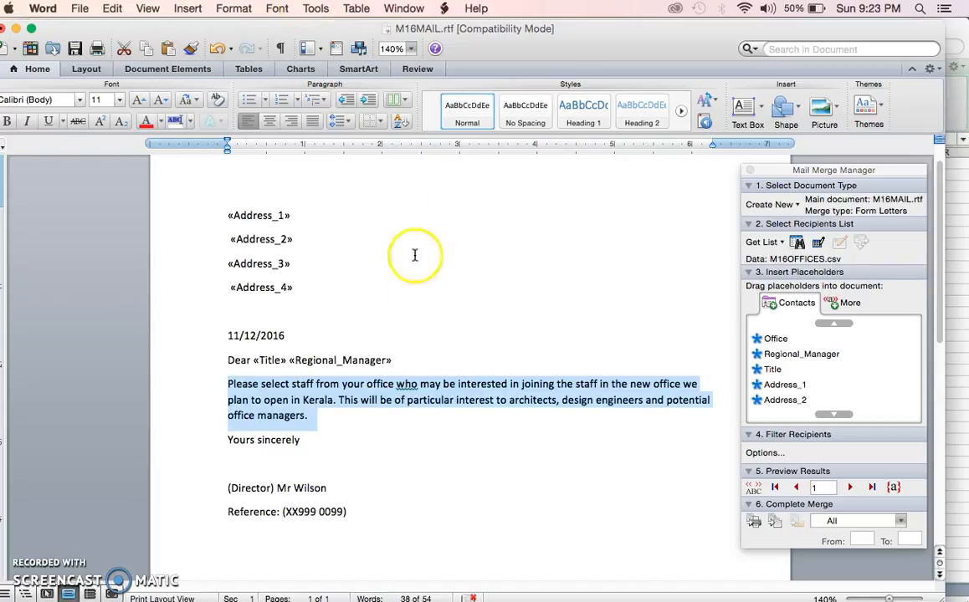
pyautogui.click(375, 339)
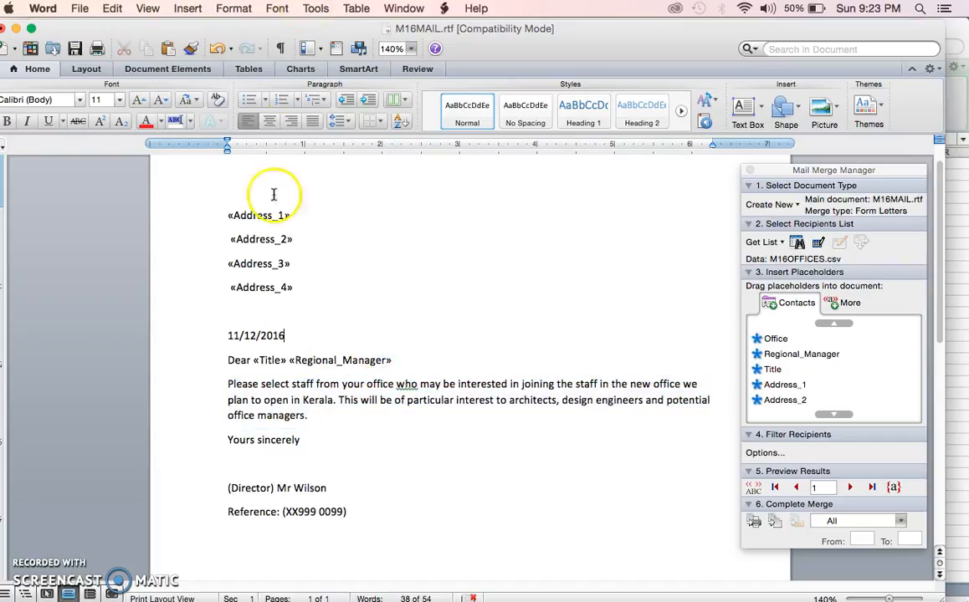
pyautogui.click(316, 8)
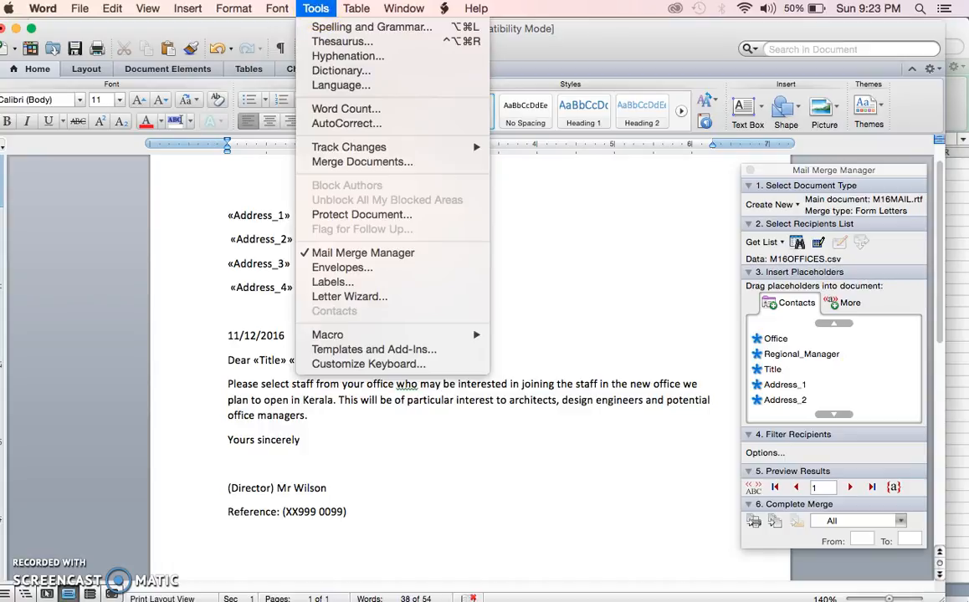
pyautogui.click(330, 26)
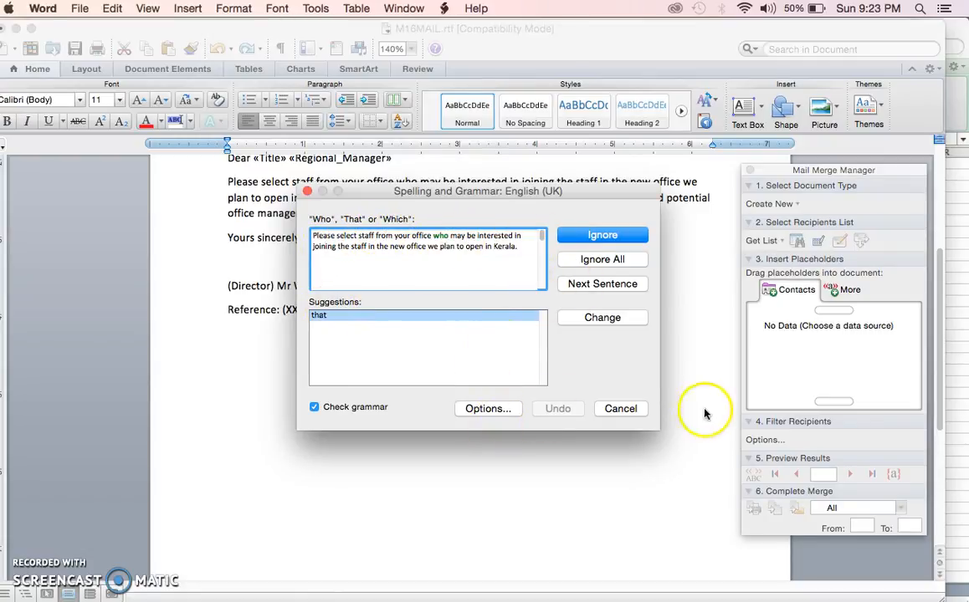
pyautogui.click(579, 237)
pyautogui.click(615, 345)
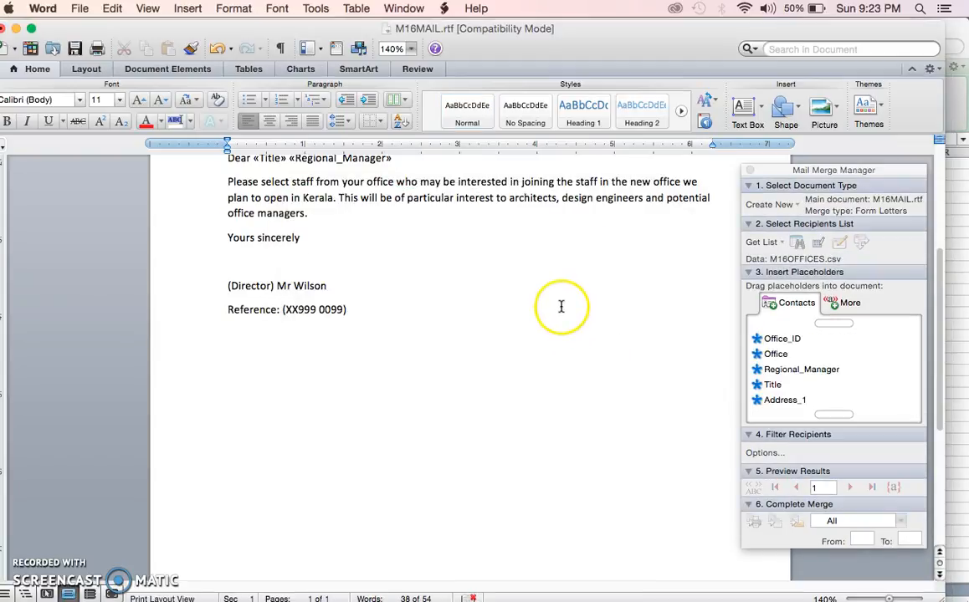
pyautogui.scroll(3, 562, 307)
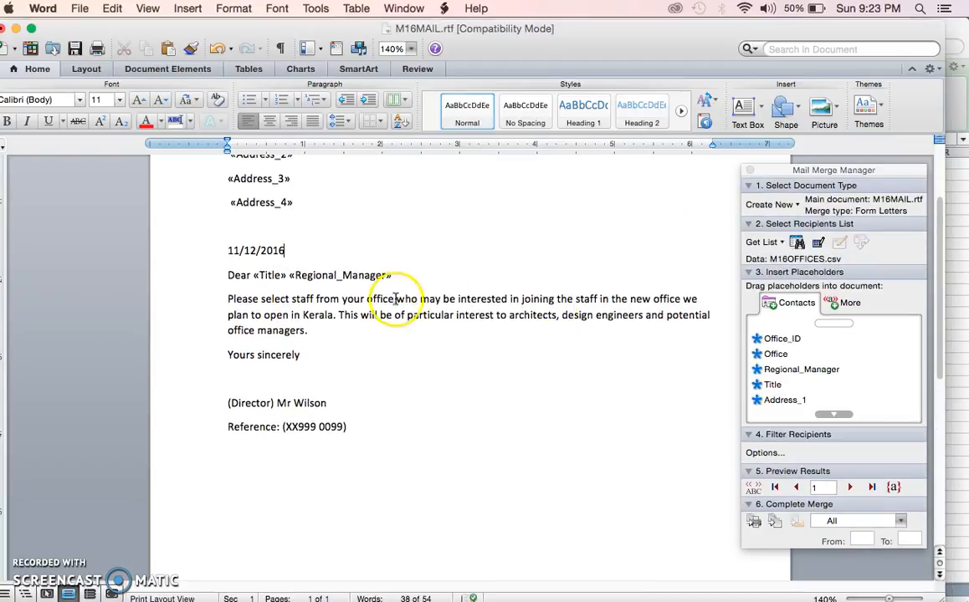
pyautogui.click(418, 299)
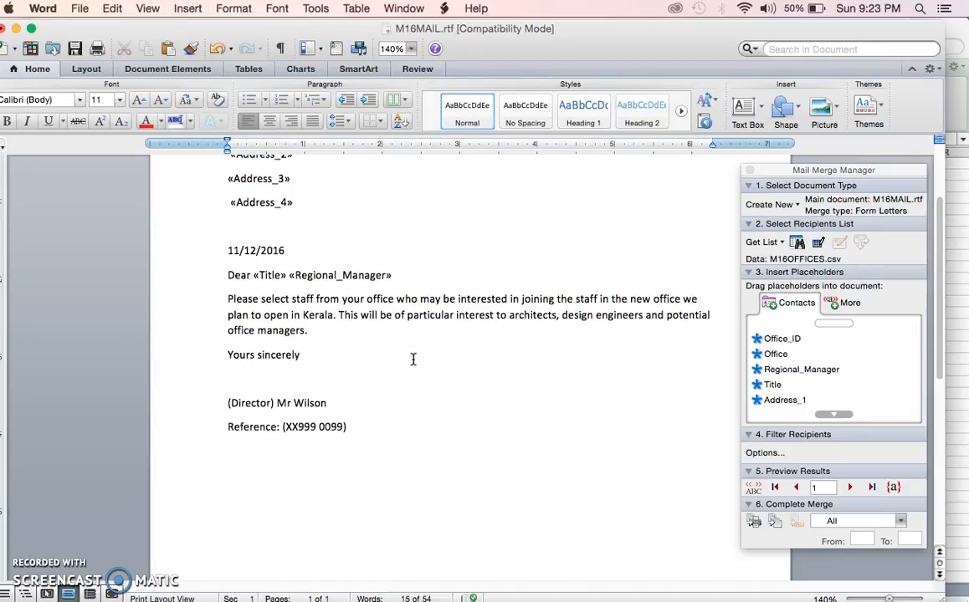
pyautogui.click(310, 330)
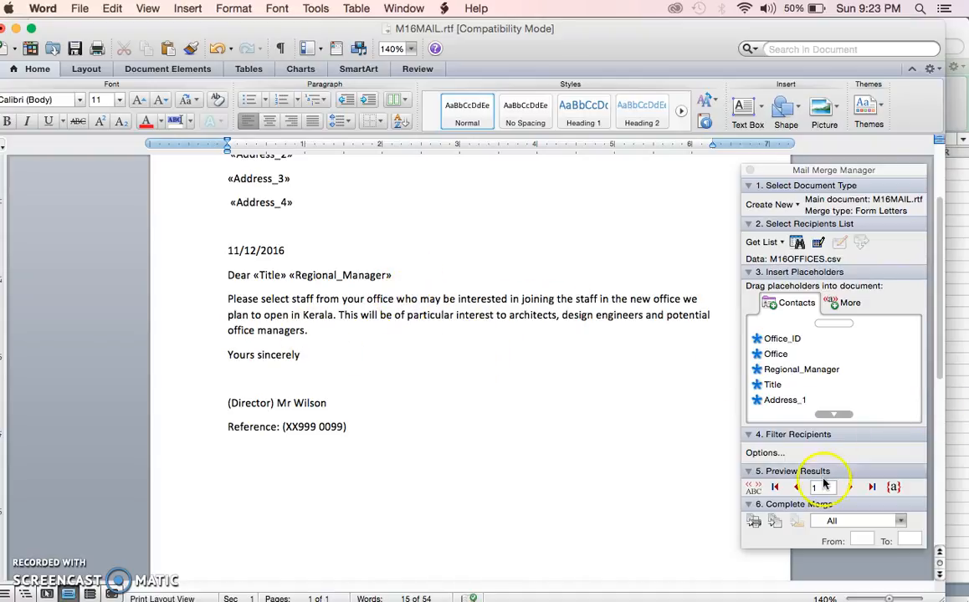
# Step: Add a recipient filter condition where the Office field is Equal to Bangalore
pyautogui.click(763, 453)
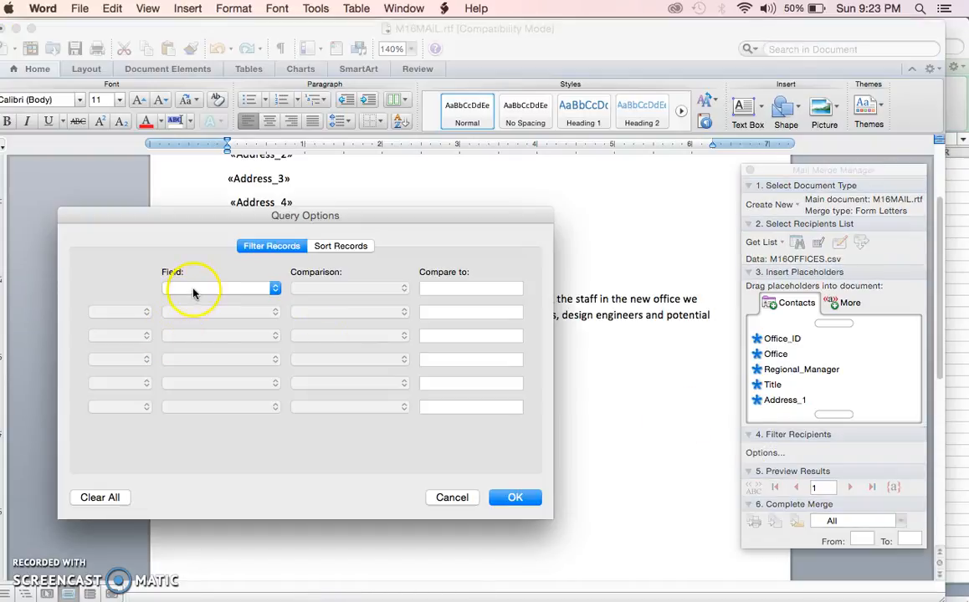
pyautogui.click(194, 288)
pyautogui.moveTo(194, 290); pyautogui.dragTo(208, 386)
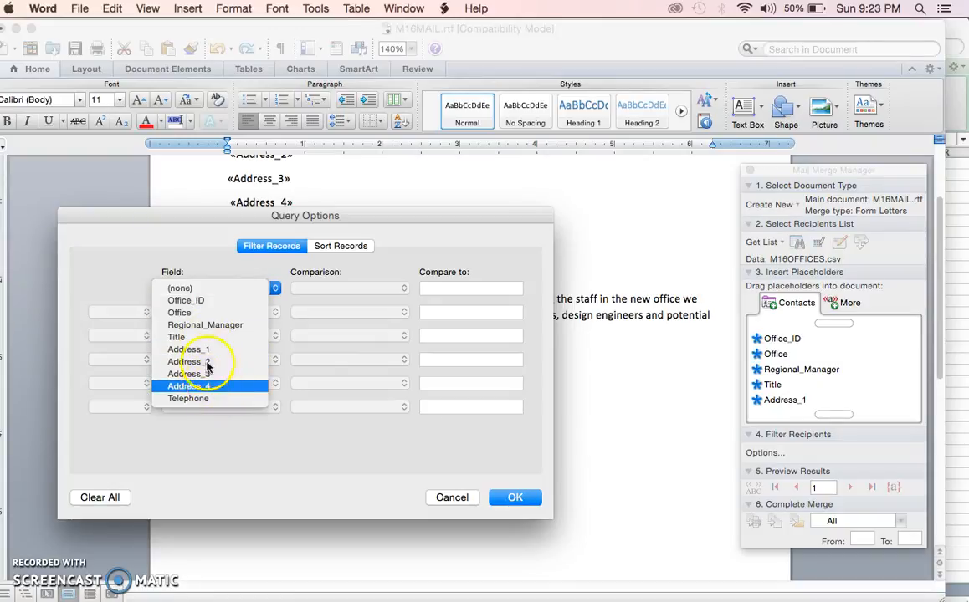
pyautogui.click(188, 312)
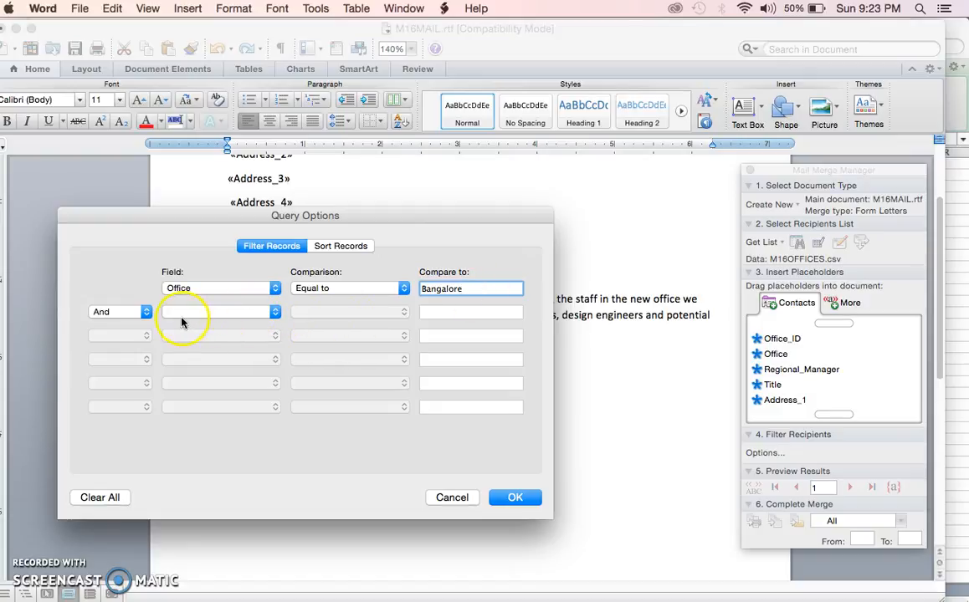
# Step: Add a second filter condition joined with Or, where the Office field is Equal to Chennai
pyautogui.click(126, 313)
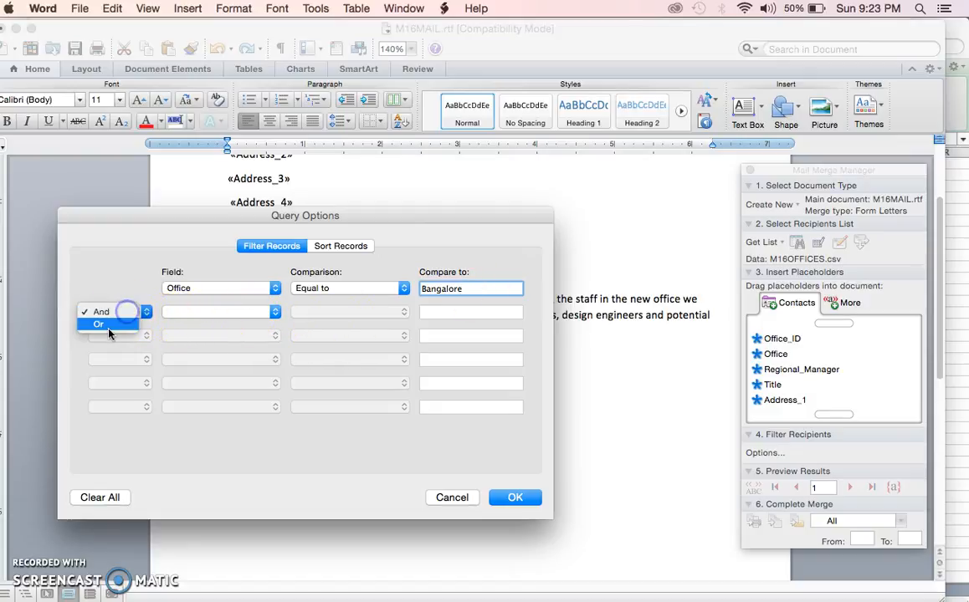
pyautogui.click(92, 326)
pyautogui.click(200, 310)
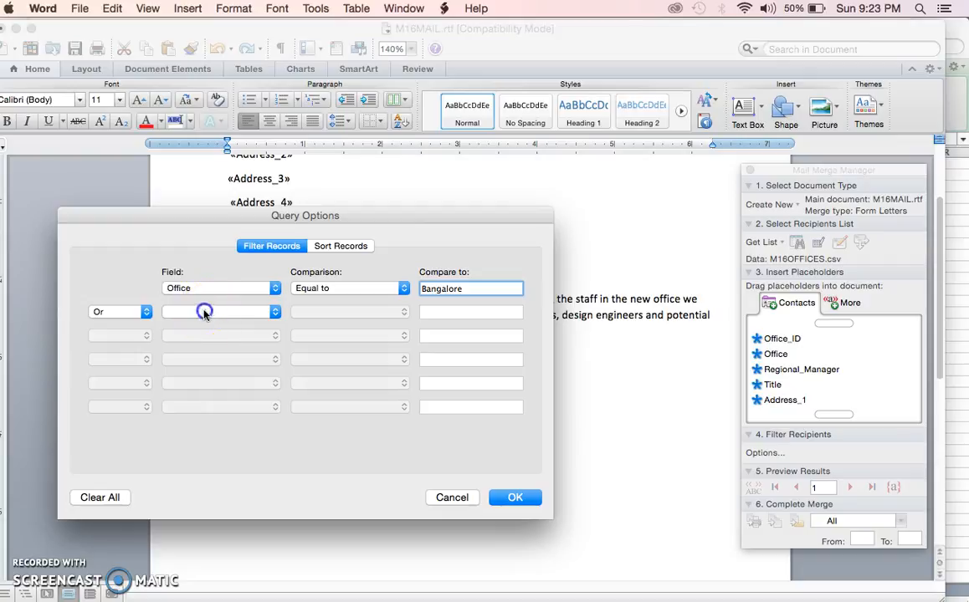
pyautogui.click(98, 312)
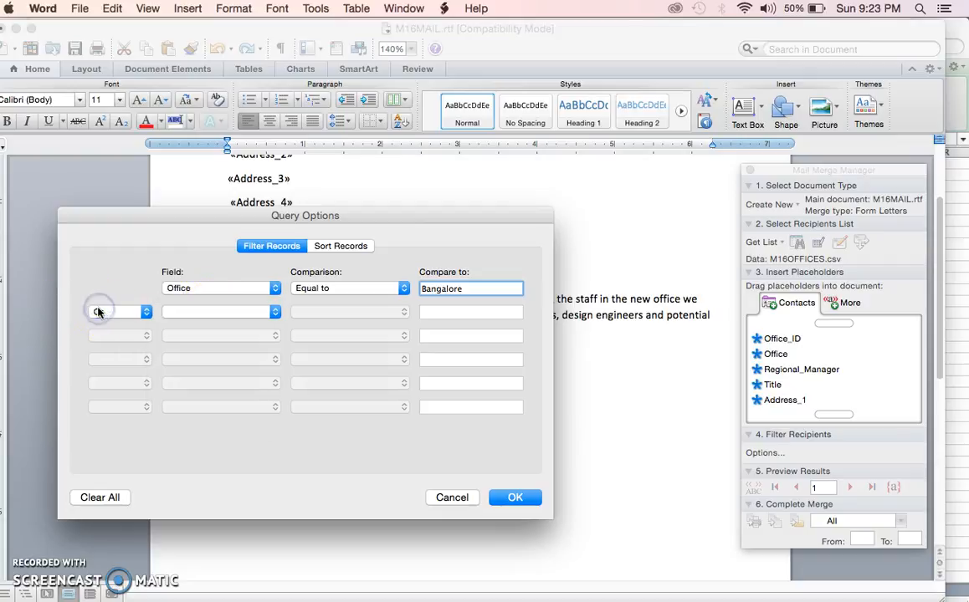
pyautogui.click(98, 312)
pyautogui.click(97, 296)
pyautogui.click(98, 312)
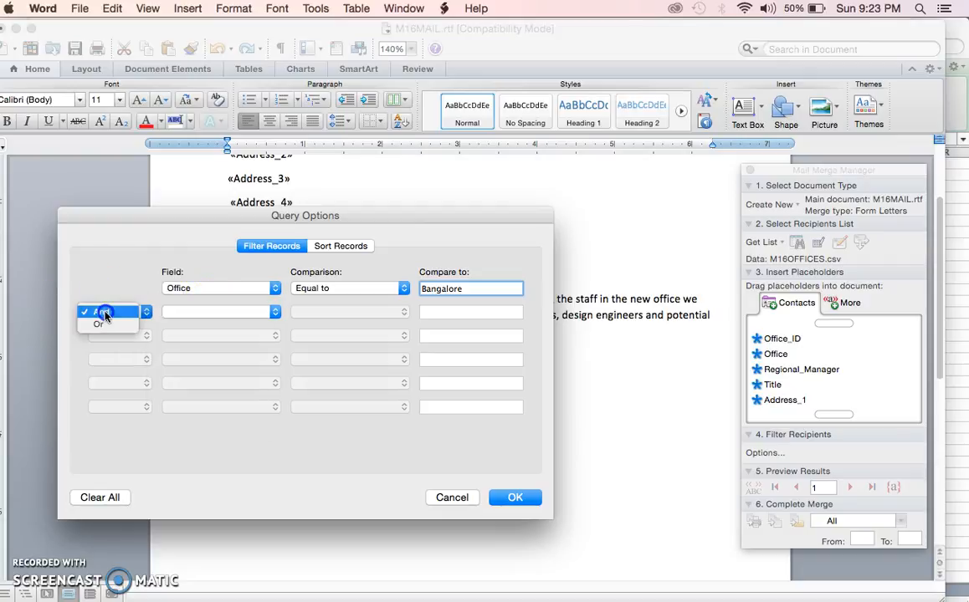
pyautogui.click(97, 326)
pyautogui.click(257, 313)
pyautogui.click(238, 343)
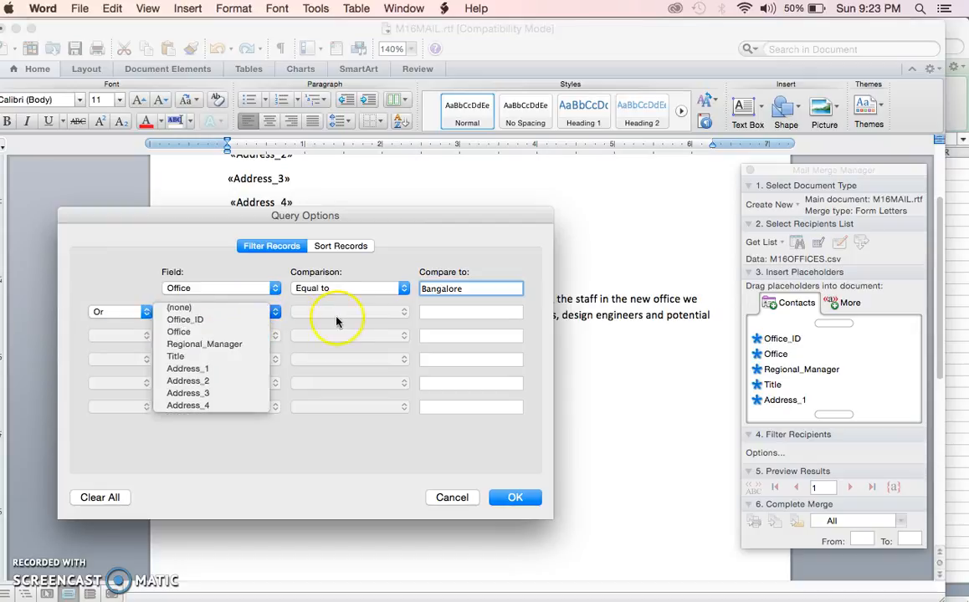
pyautogui.click(336, 312)
pyautogui.click(448, 311)
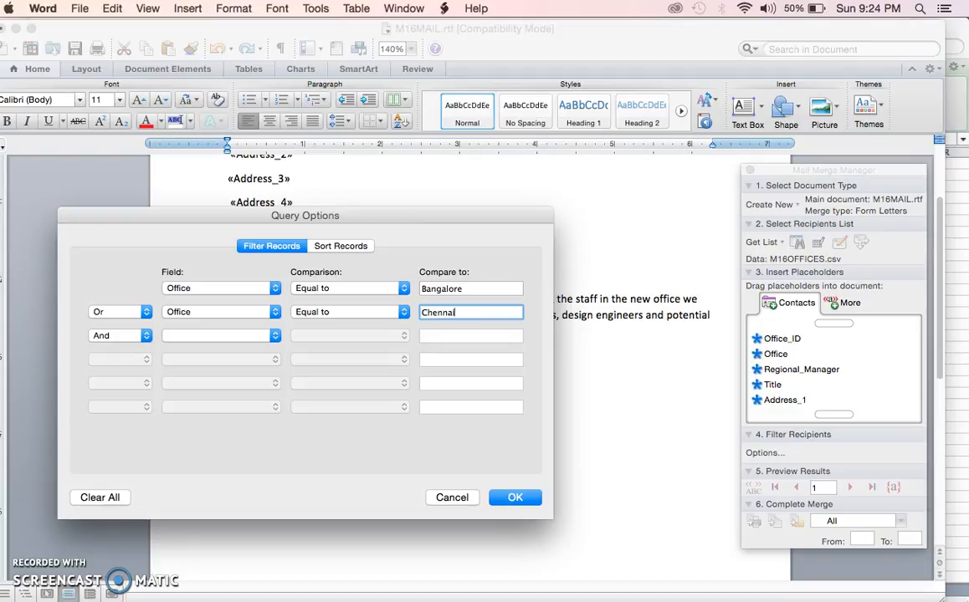
# Step: Switch to Excel to examine the Bangalore and Chennai rows of M16OFFICES.csv and return to the recipient filter in Word
pyautogui.press('super+Tab')
pyautogui.press('super+Tab')
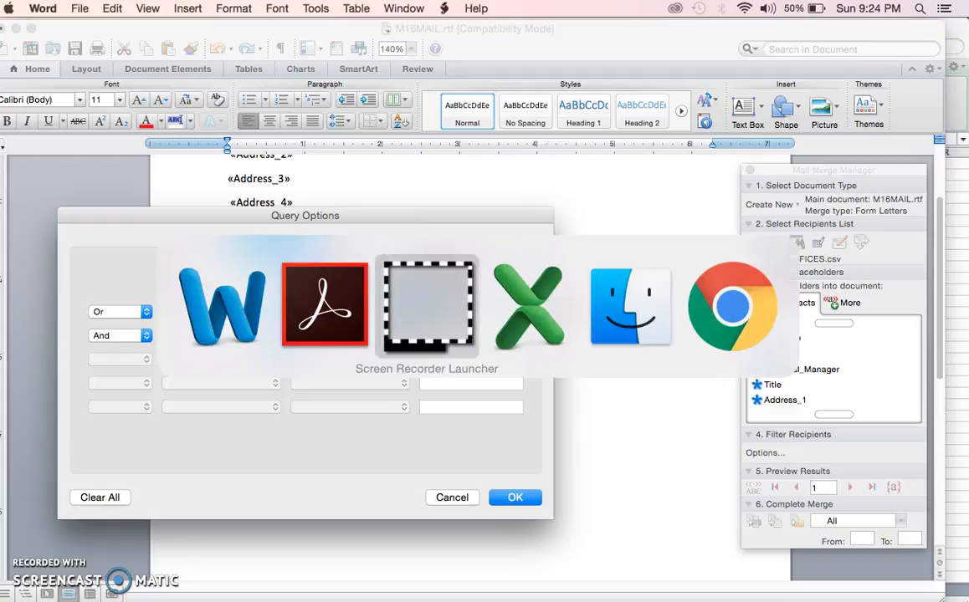
pyautogui.press('super+Tab')
pyautogui.press('super+Tab')
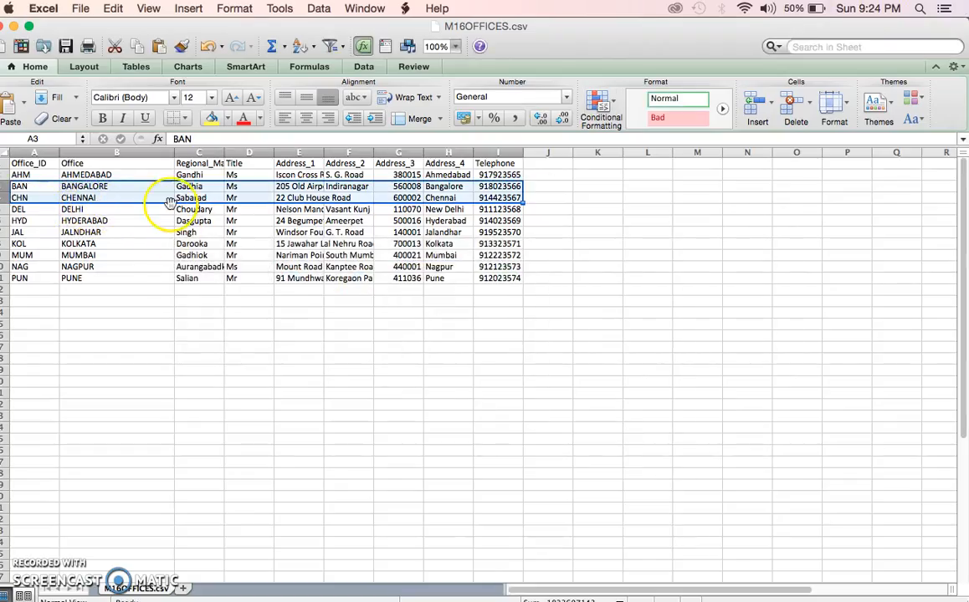
pyautogui.press('super+Tab')
pyautogui.press('super+Tab')
pyautogui.press('super+Tab')
pyautogui.press('super+Tab')
pyautogui.press('super+Tab')
pyautogui.press('super+Tab')
pyautogui.press('super+Tab')
pyautogui.press('super+Tab')
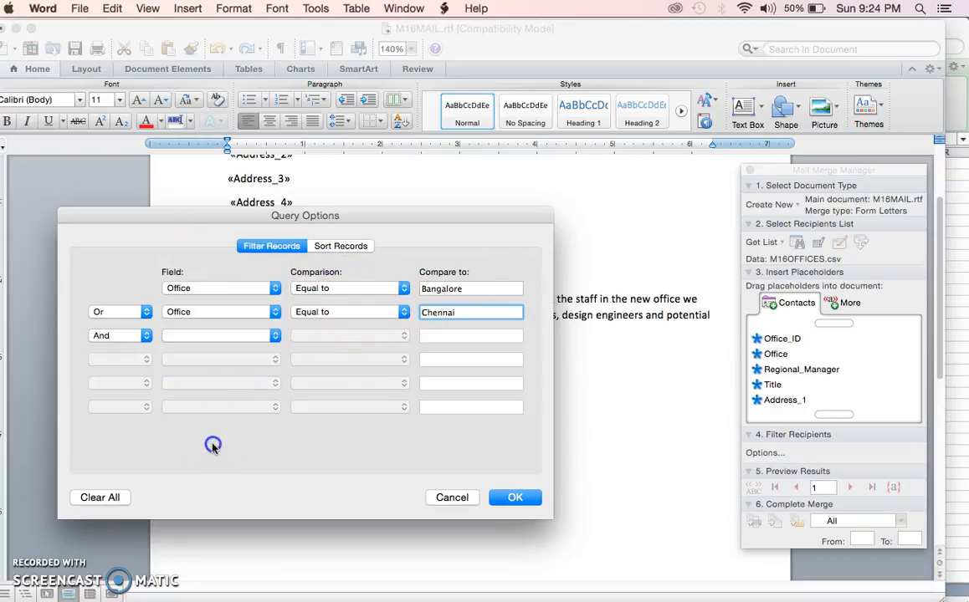
# Step: Apply the recipient filter and step the merge preview forward to record 2 and back to record 1
pyautogui.click(502, 498)
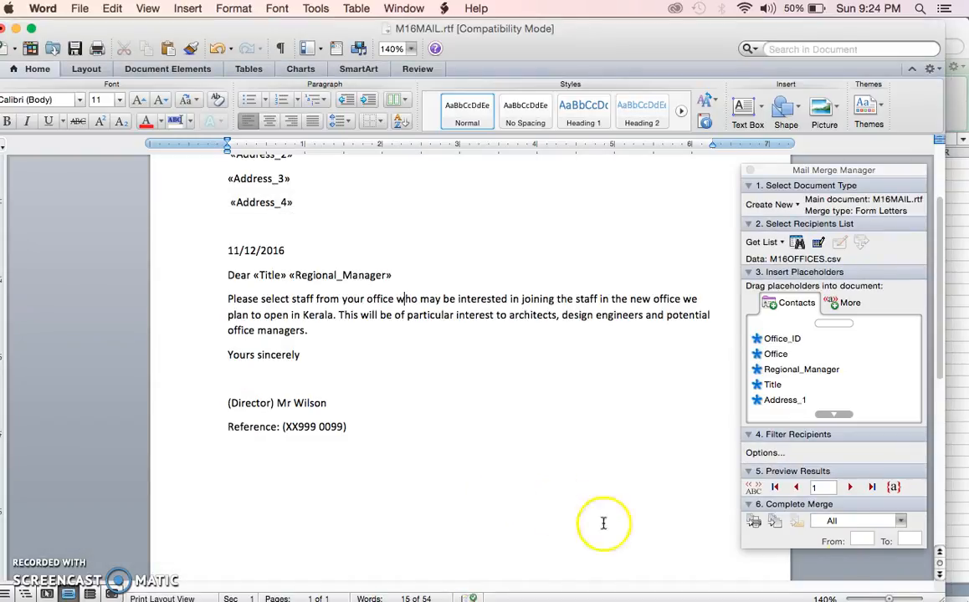
pyautogui.click(851, 490)
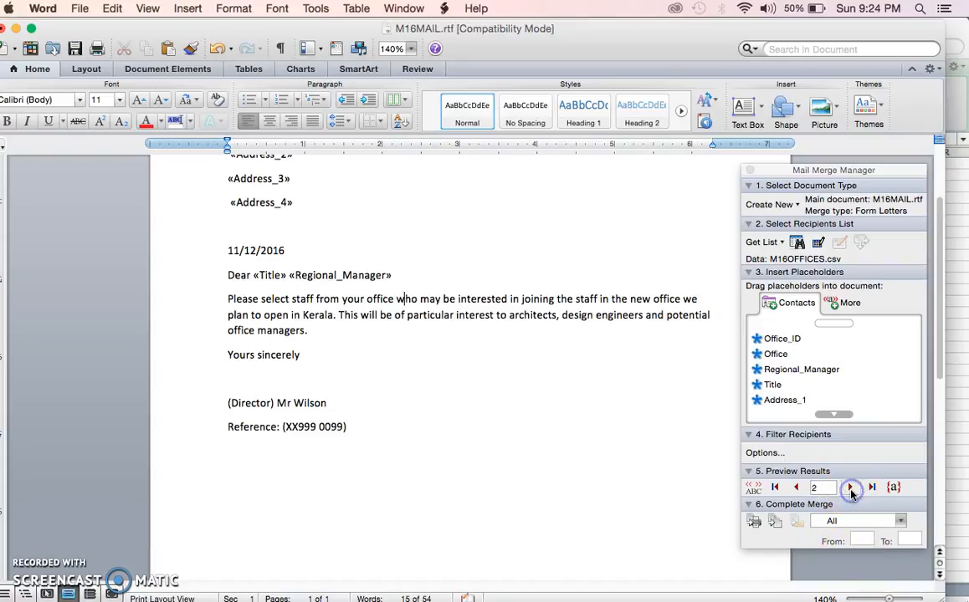
pyautogui.click(798, 488)
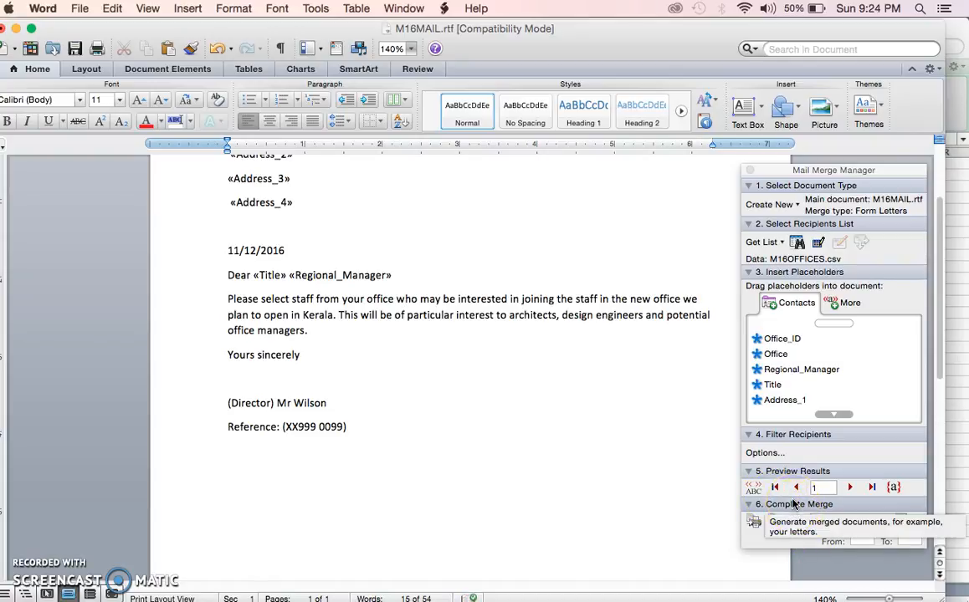
# Step: Switch to the exam paper in Acrobat Reader and read question 25 and the Printout 4 requirements for the merged letters
pyautogui.press('super+Tab')
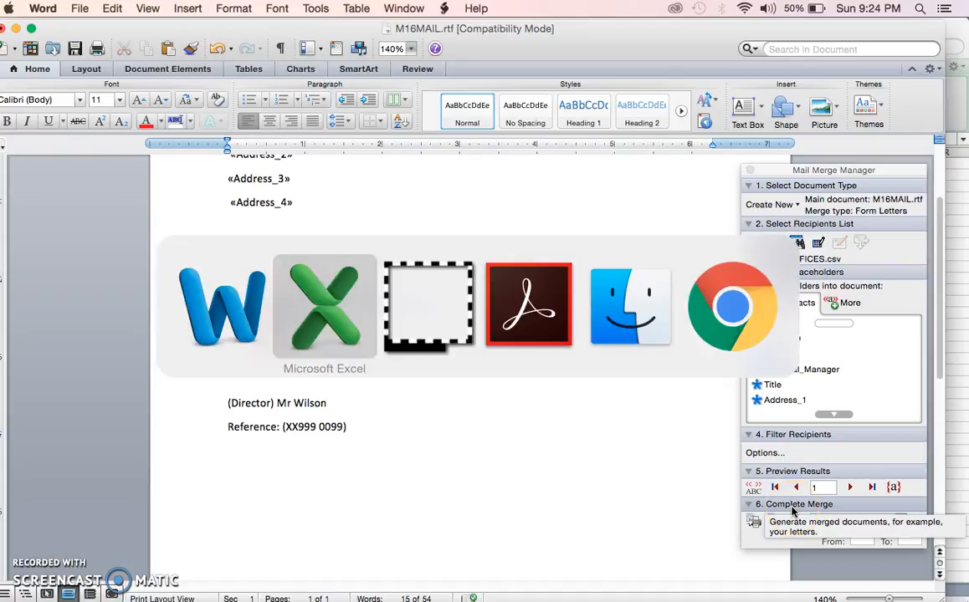
pyautogui.press('super+Tab')
pyautogui.press('super+Tab')
pyautogui.press('super+Tab')
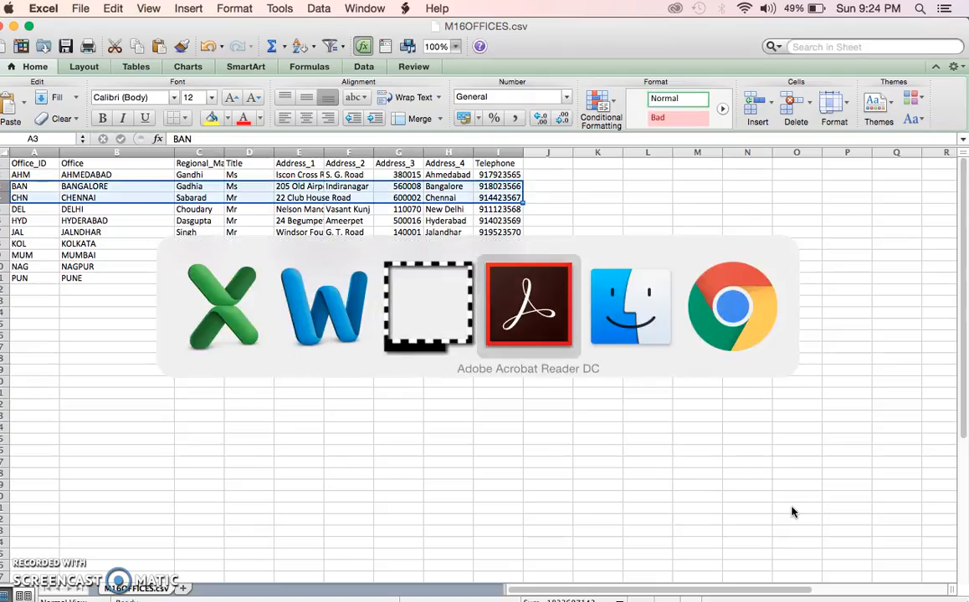
pyautogui.click(417, 504)
pyautogui.scroll(-3, 417, 506)
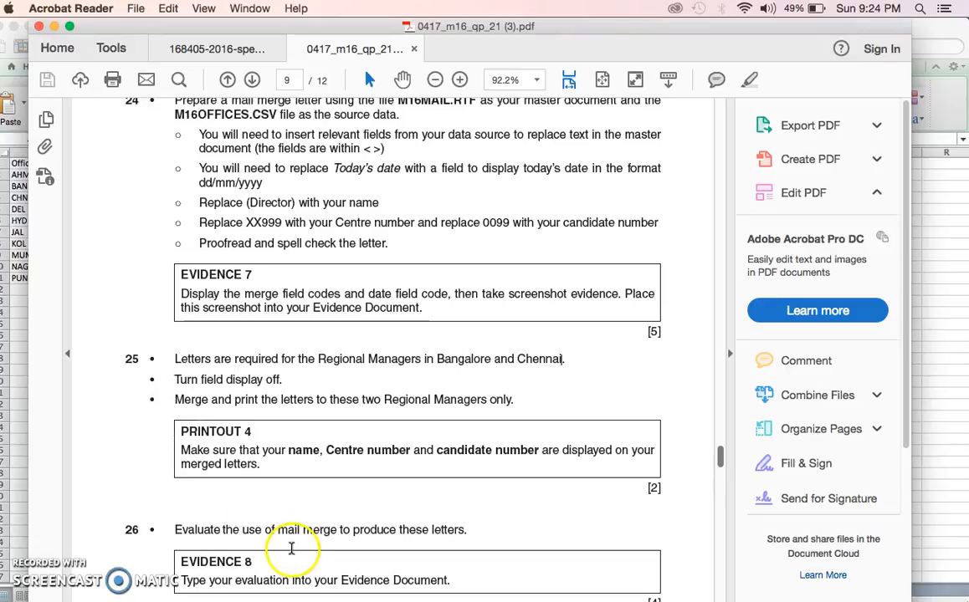
pyautogui.scroll(-4, 297, 552)
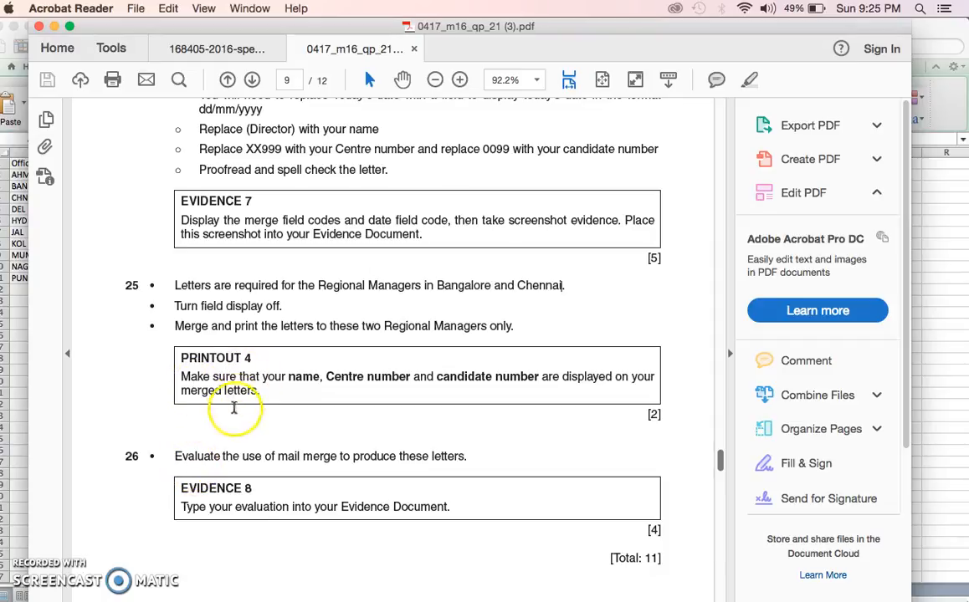
pyautogui.moveTo(238, 359); pyautogui.dragTo(313, 363)
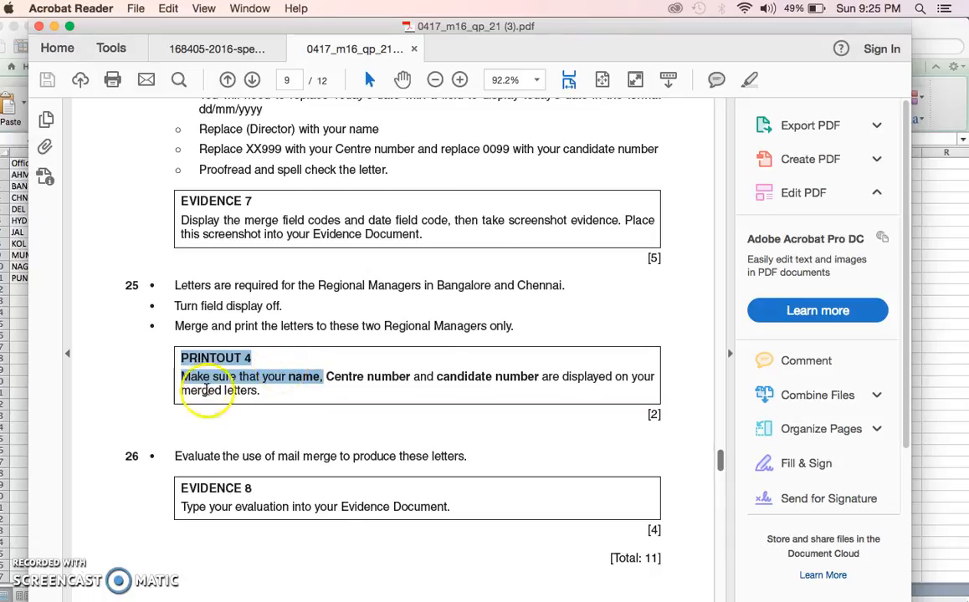
# Step: Switch to Excel and examine the office records in M16OFFICES.csv, comparing the Bangalore and Chennai rows with the other offices
pyautogui.press('super+Tab')
pyautogui.press('super+Tab')
pyautogui.press('super+Tab')
pyautogui.press('super+Tab')
pyautogui.press('super+Tab')
pyautogui.press('super+shift+Tab')
pyautogui.press('super+shift+Tab')
pyautogui.press('super+shift+Tab')
pyautogui.press('super+shift+Tab')
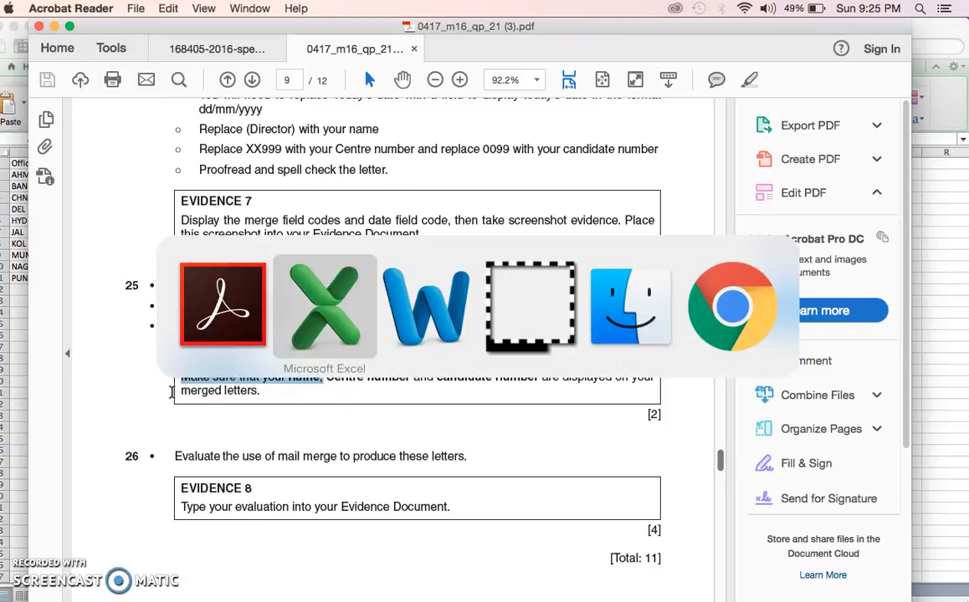
pyautogui.moveTo(32, 170); pyautogui.dragTo(531, 278)
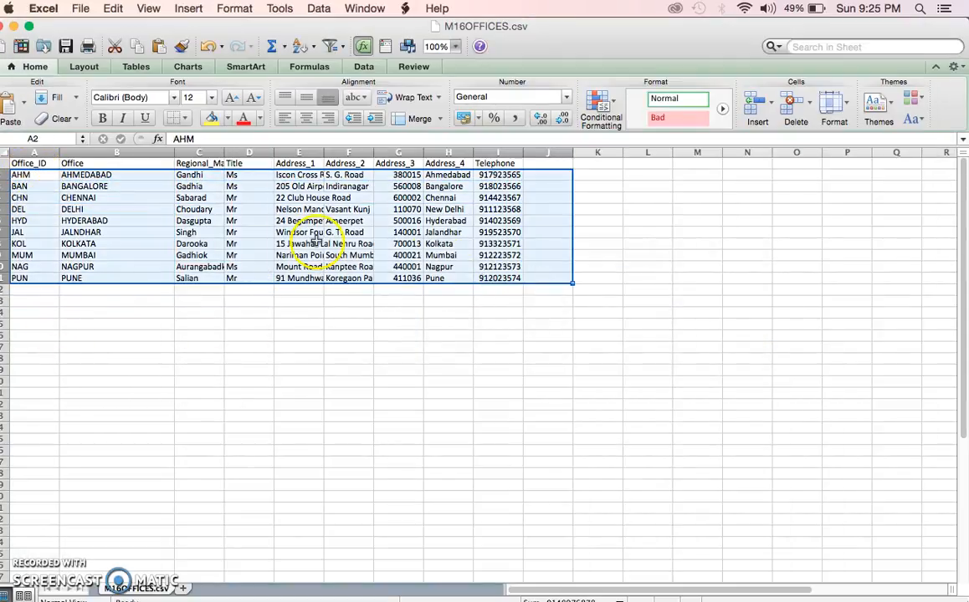
pyautogui.click(71, 197)
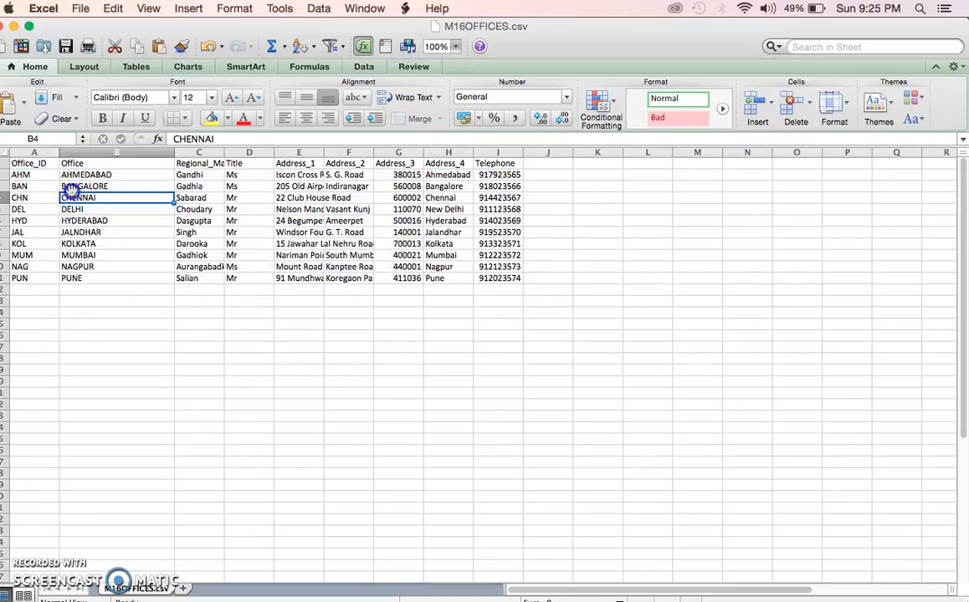
pyautogui.click(69, 185)
pyautogui.click(78, 198)
pyautogui.click(77, 185)
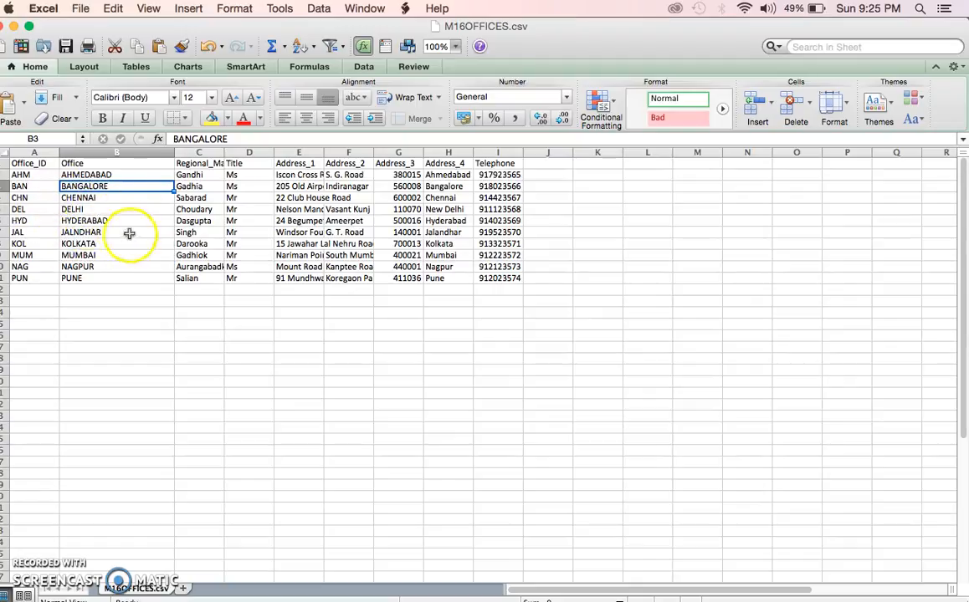
pyautogui.click(68, 244)
pyautogui.click(73, 255)
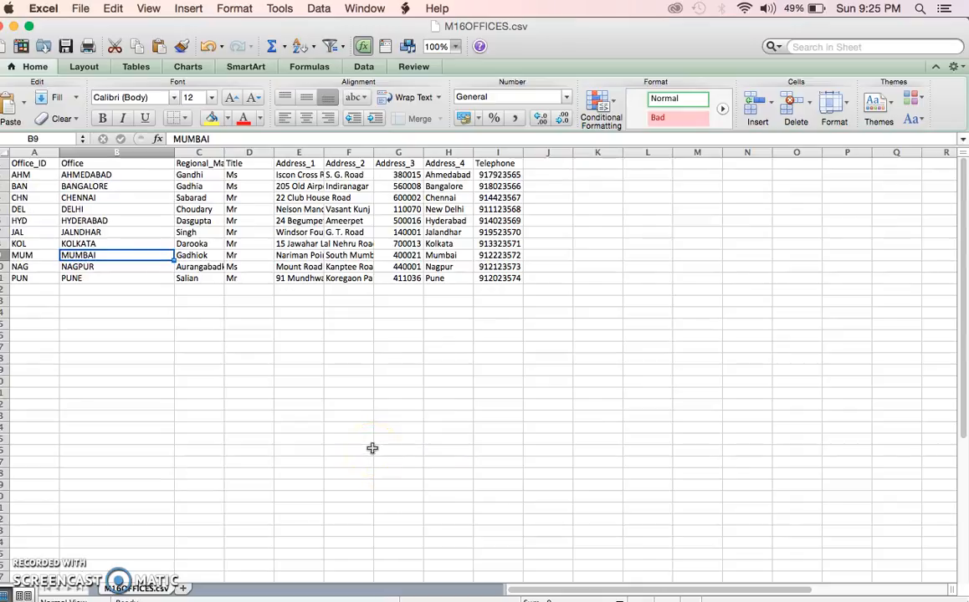
# Step: Return to Word, merge all filtered letters to the printer and print one copy of all pages on the HP LaserJet Professional
pyautogui.press('super+Tab')
pyautogui.press('super+Tab')
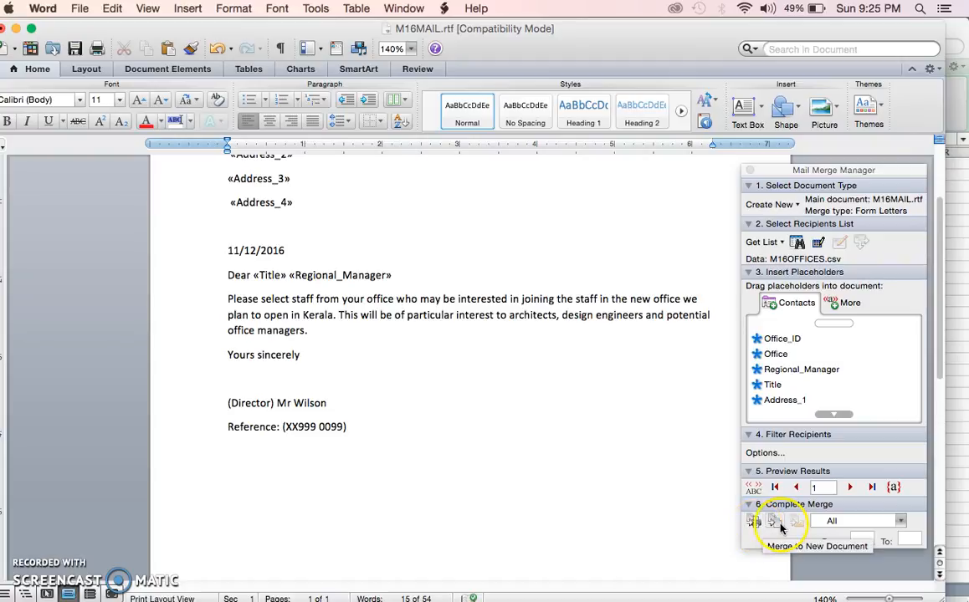
pyautogui.click(754, 523)
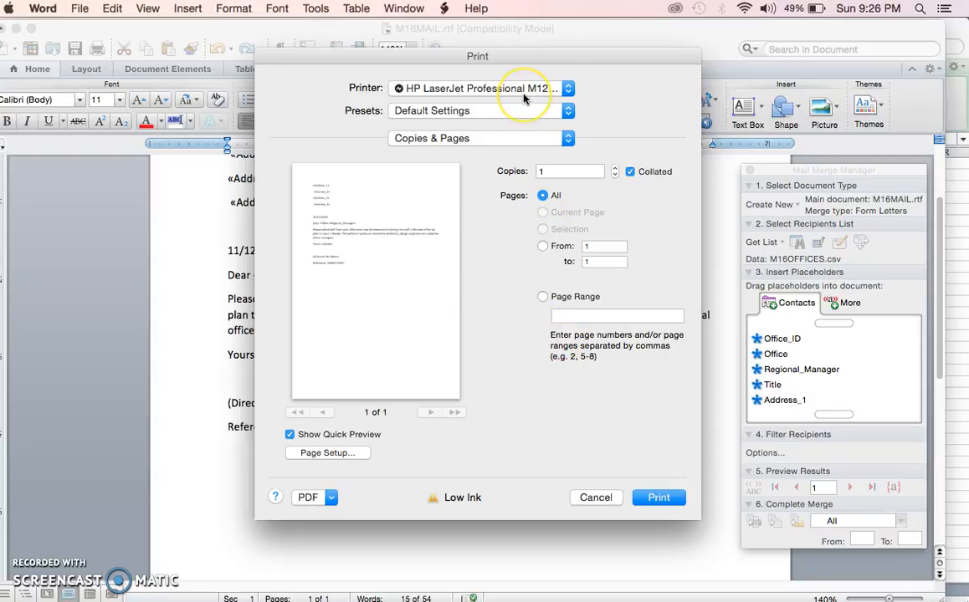
pyautogui.click(645, 499)
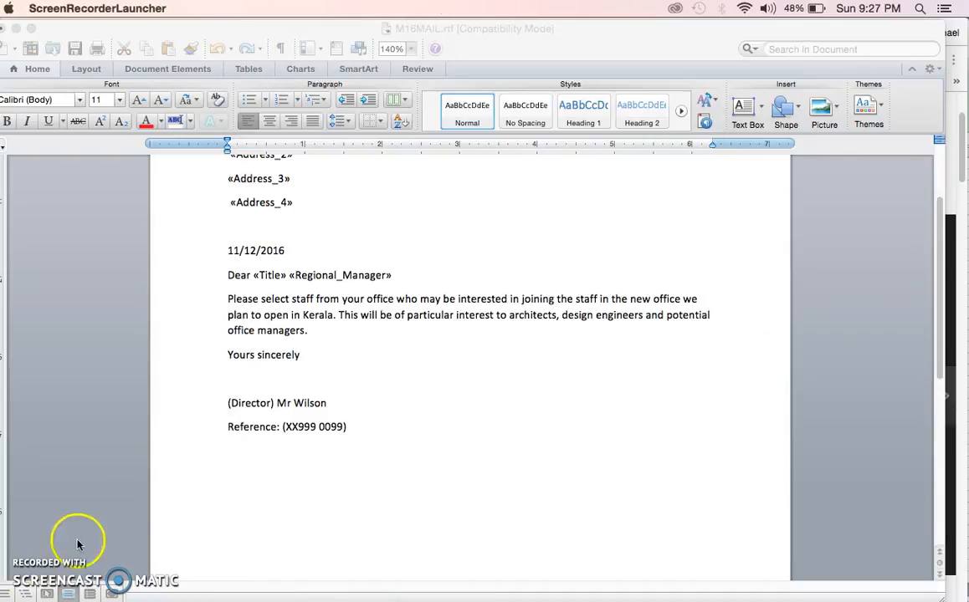
# Step: Merge all the filtered letters from M16MAIL.rtf into a new document
pyautogui.click(169, 512)
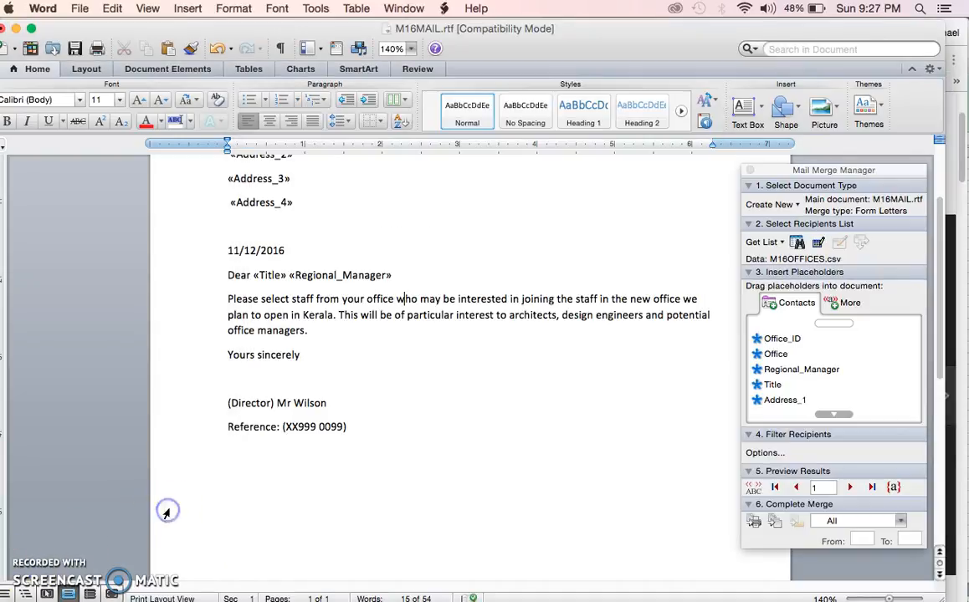
pyautogui.click(754, 524)
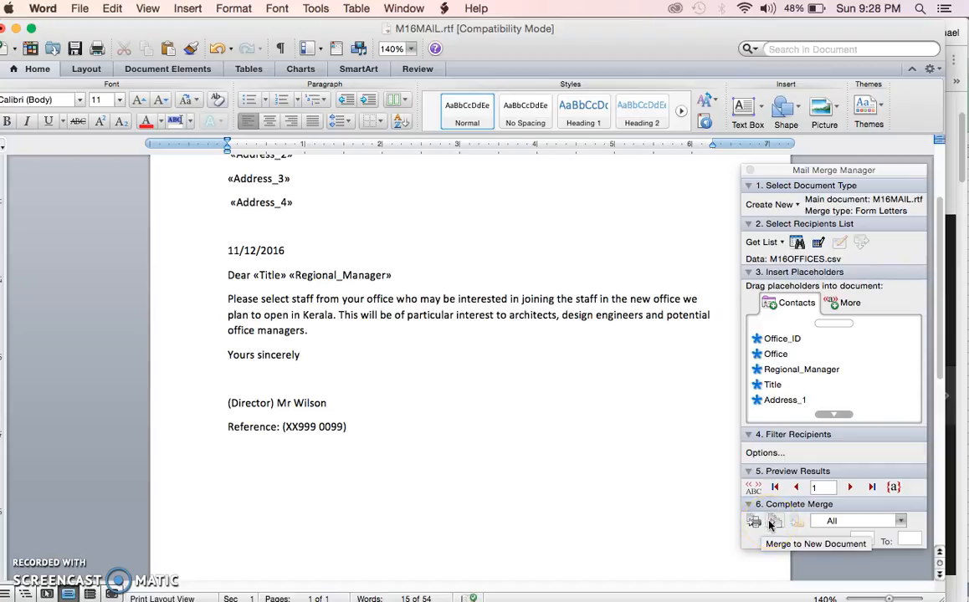
pyautogui.click(772, 523)
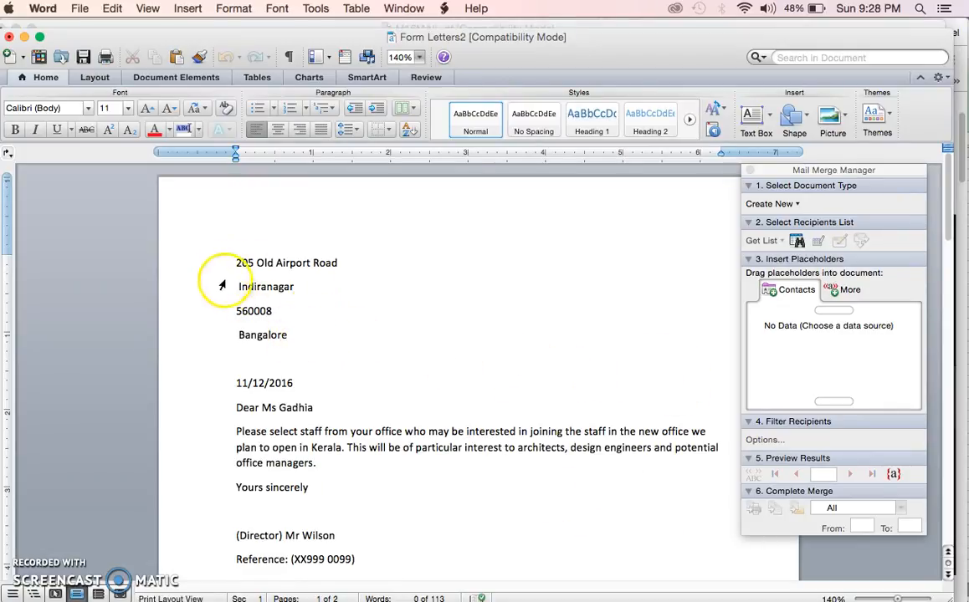
# Step: Check the address, date, greeting, name and reference lines in the merged letters, reviewing both pages of the new document
pyautogui.click(248, 276)
pyautogui.moveTo(249, 276); pyautogui.dragTo(314, 328)
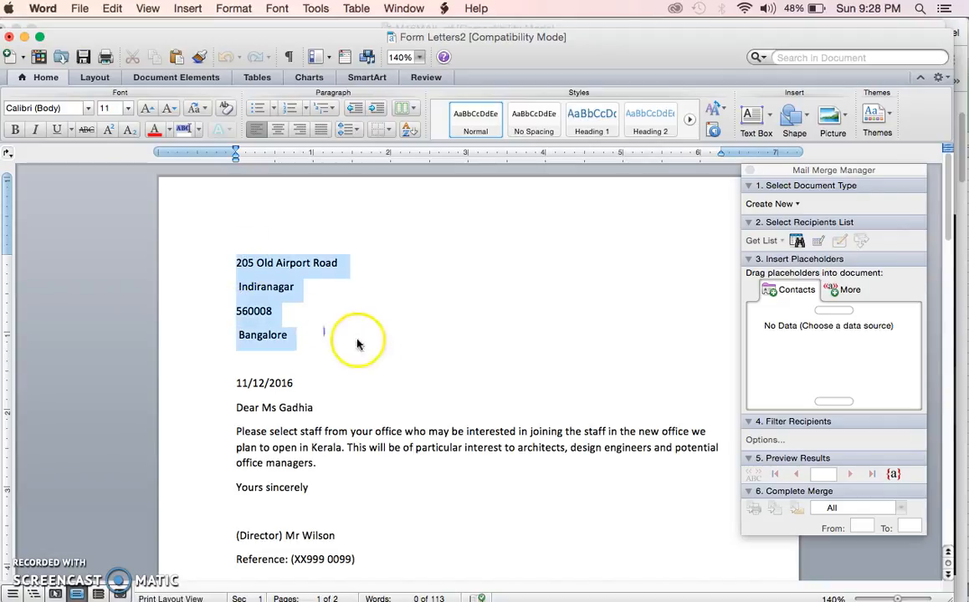
pyautogui.scroll(-2, 372, 368)
pyautogui.moveTo(238, 369); pyautogui.dragTo(251, 406)
pyautogui.scroll(-3, 331, 376)
pyautogui.scroll(-10, 310, 395)
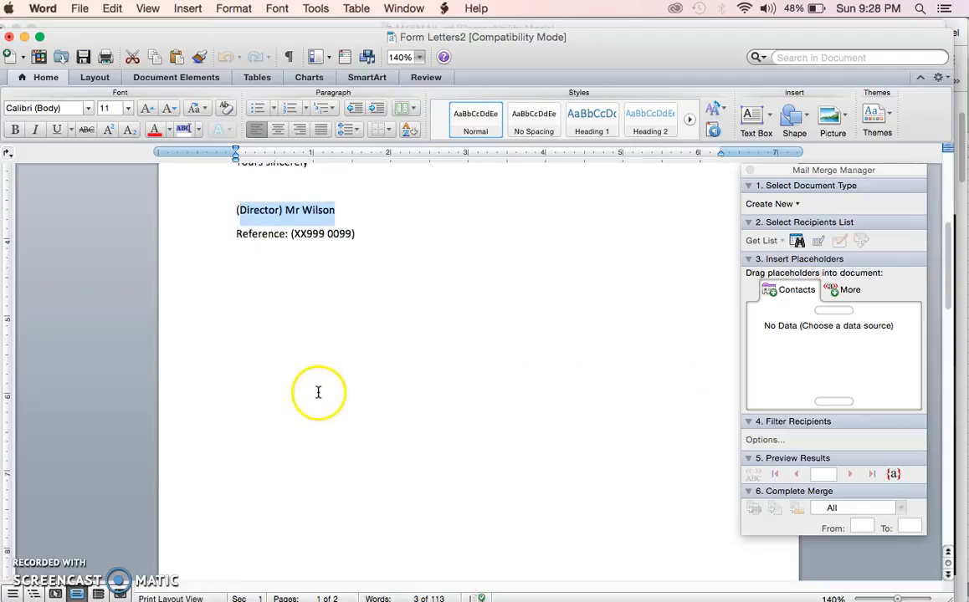
pyautogui.moveTo(235, 395); pyautogui.dragTo(314, 412)
pyautogui.scroll(-12, 315, 426)
pyautogui.scroll(18, 334, 433)
pyautogui.scroll(5, 339, 430)
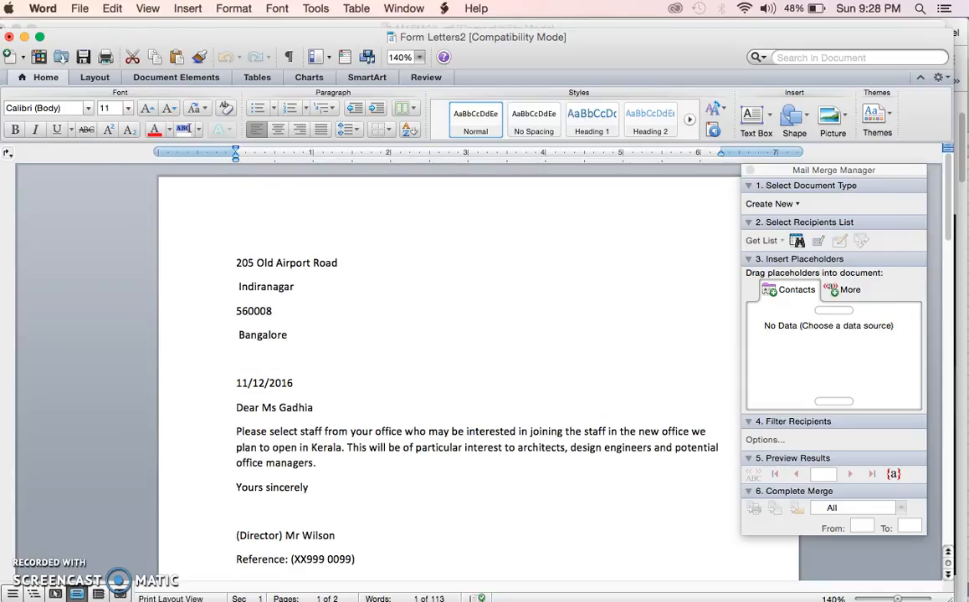
# Step: Switch to Chrome and read the Advantages And Disadvantages slide about mail merge in the image results
pyautogui.click(80, 8)
pyautogui.click(534, 290)
pyautogui.moveTo(213, 595)
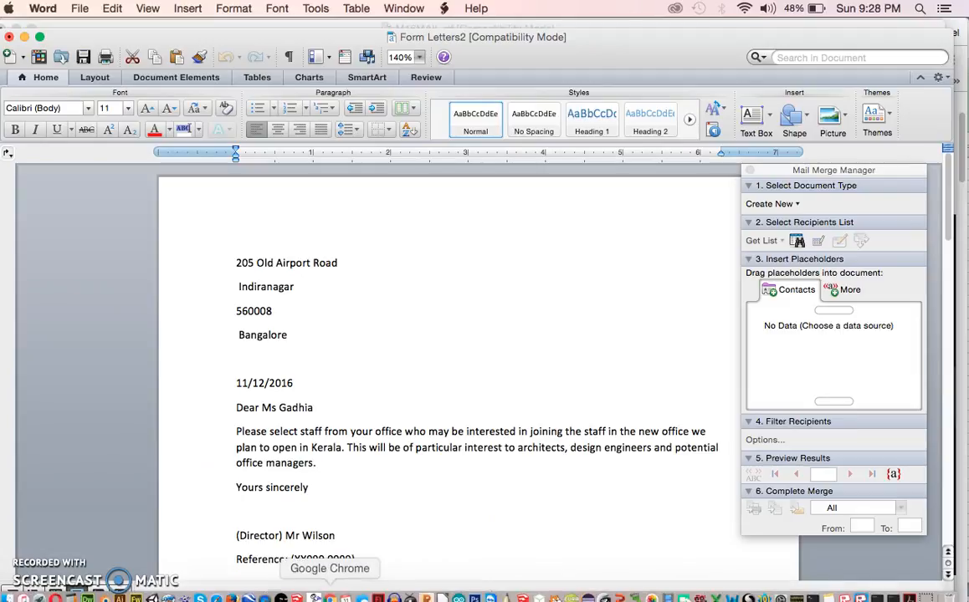
pyautogui.click(330, 597)
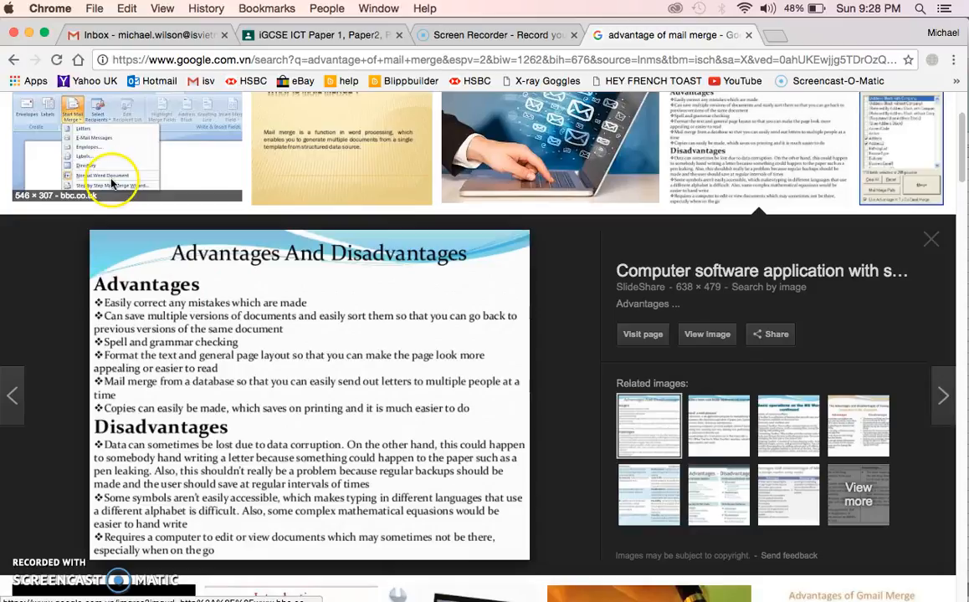
pyautogui.click(39, 319)
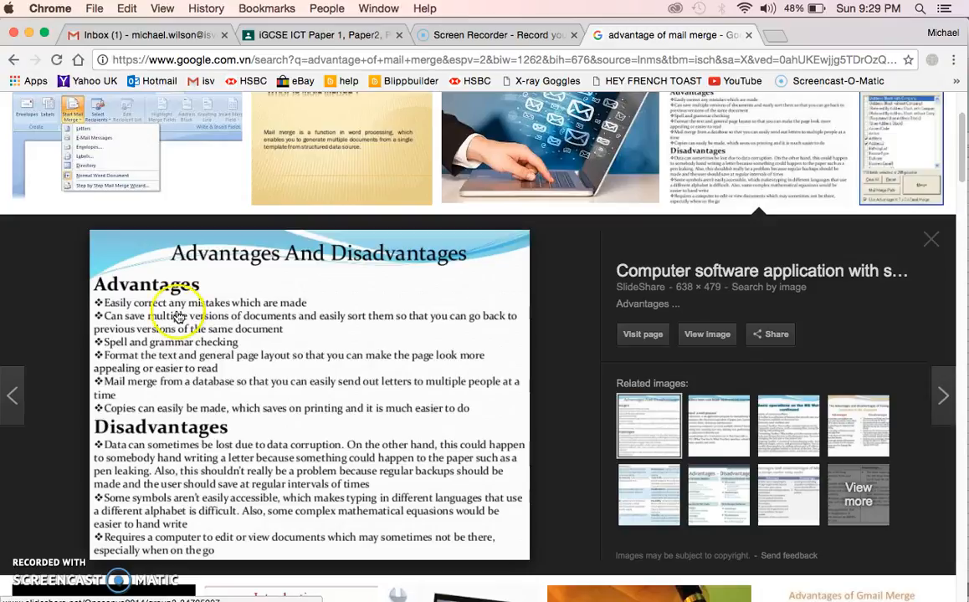
# Step: Switch to the exam paper in Acrobat Reader and read question 26 and the Evidence 8 instruction on evaluating mail merge
pyautogui.press('super+Tab')
pyautogui.press('super+Tab')
pyautogui.press('super+Tab')
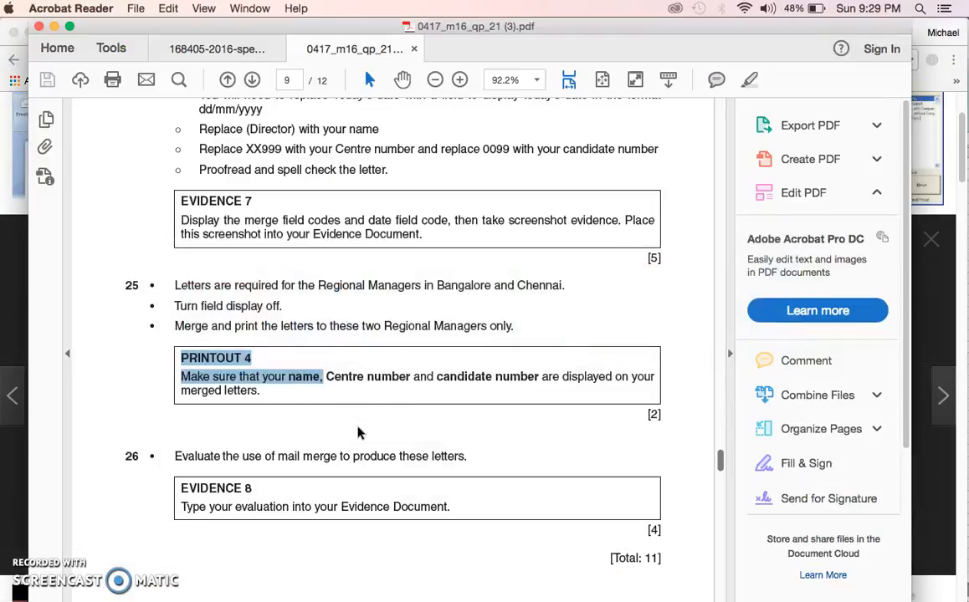
pyautogui.click(262, 407)
pyautogui.moveTo(457, 506); pyautogui.dragTo(186, 481)
# Step: Review the Evidence and Printout requirements of the other tasks on pages 6 to 11 of the exam paper
pyautogui.scroll(10, 185, 451)
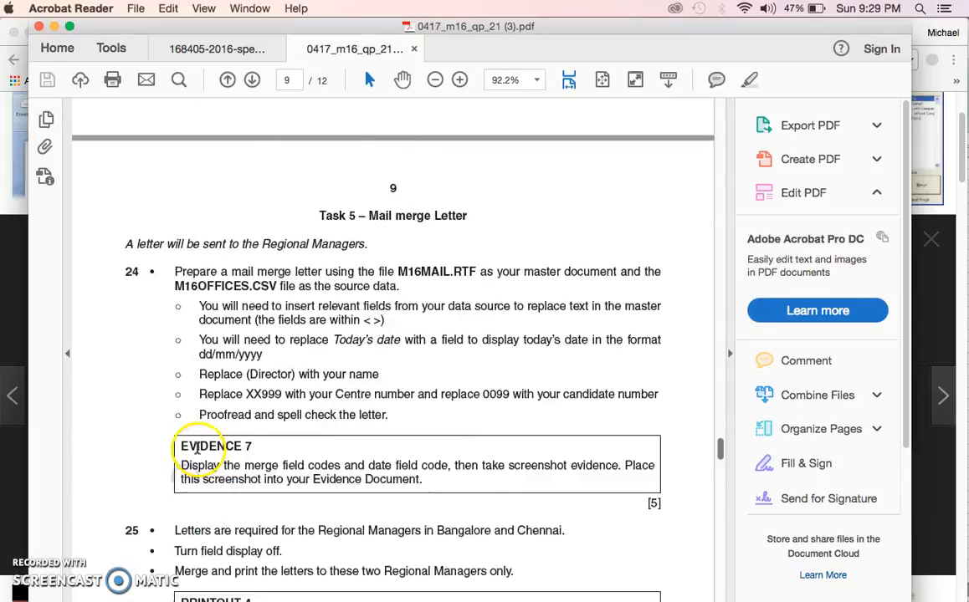
pyautogui.scroll(10, 197, 444)
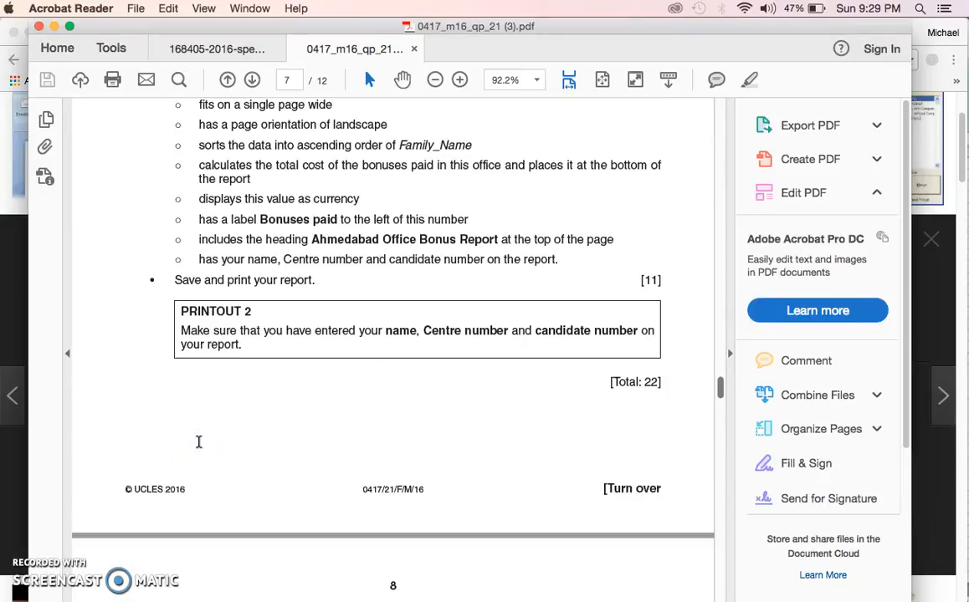
pyautogui.scroll(10, 198, 442)
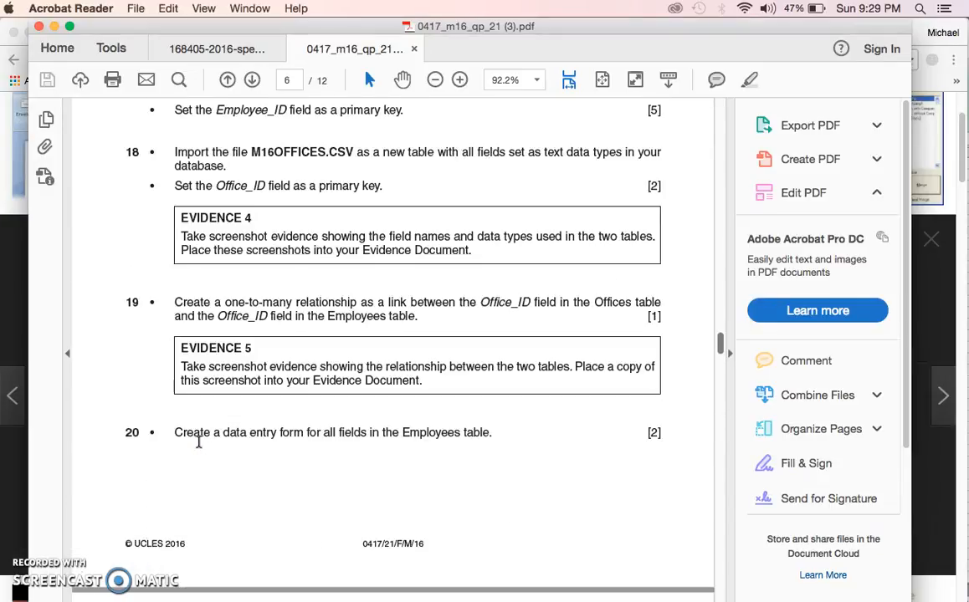
pyautogui.scroll(-10, 198, 442)
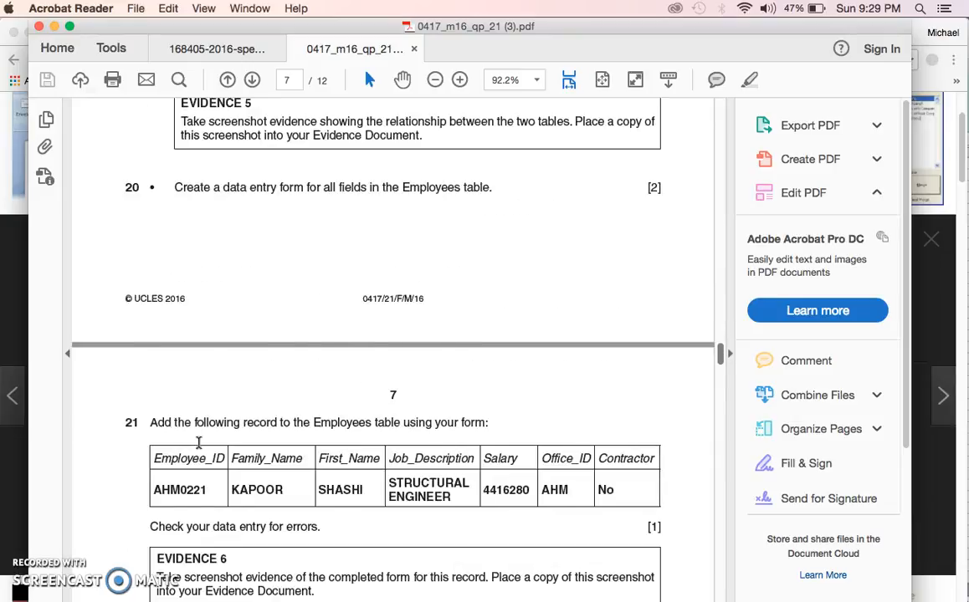
pyautogui.scroll(-15, 199, 443)
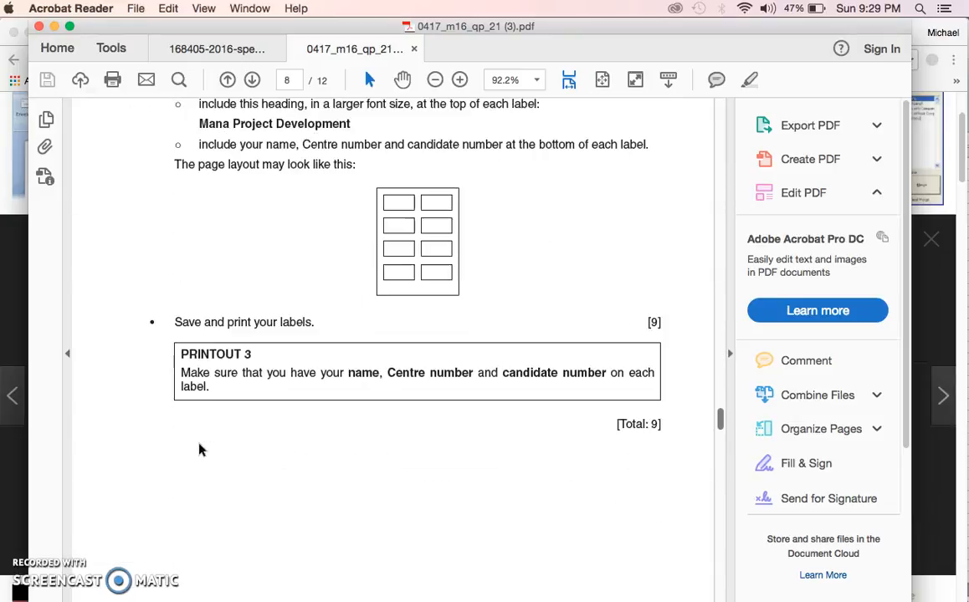
pyautogui.scroll(-10, 199, 451)
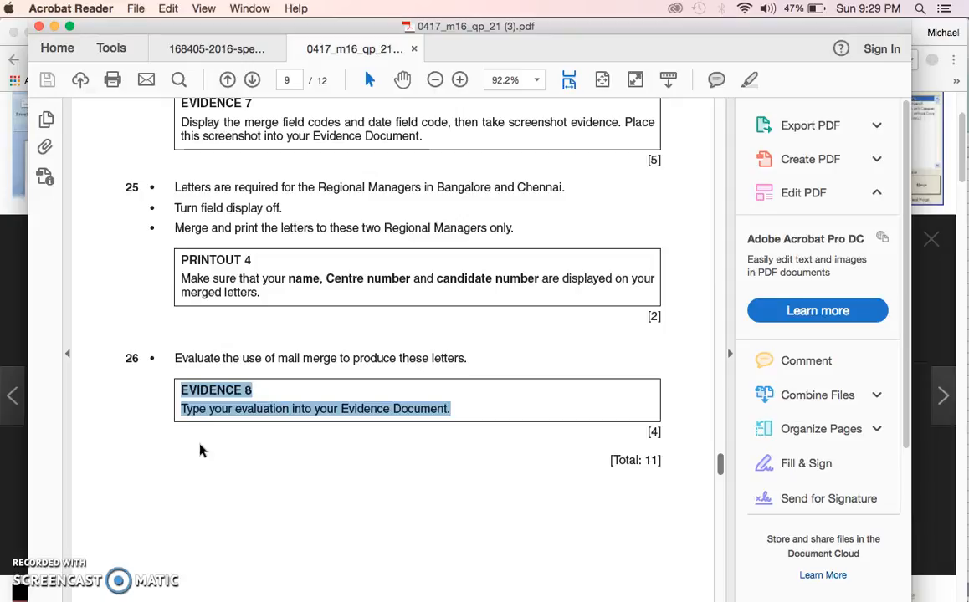
pyautogui.scroll(-15, 200, 451)
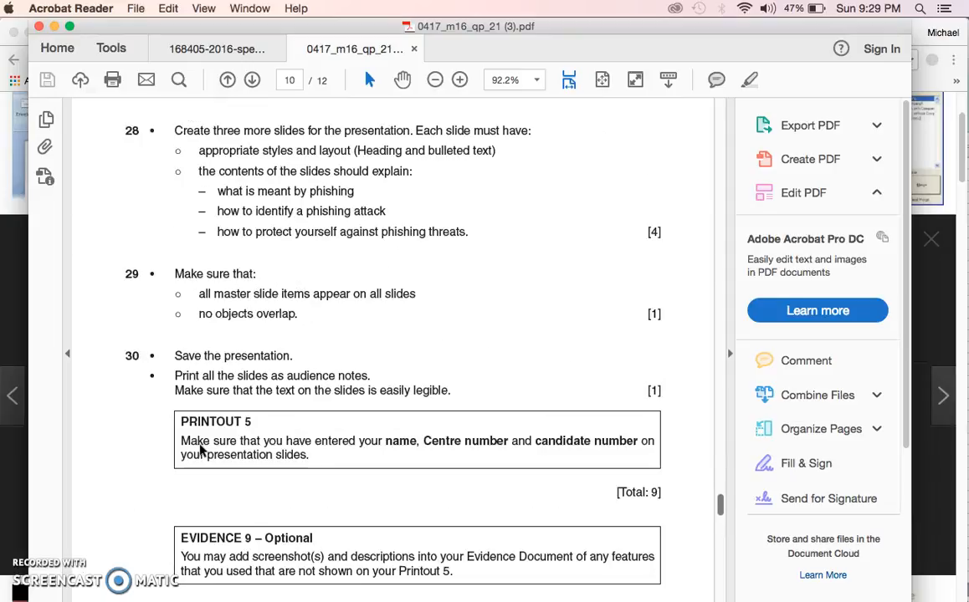
pyautogui.scroll(-10, 199, 451)
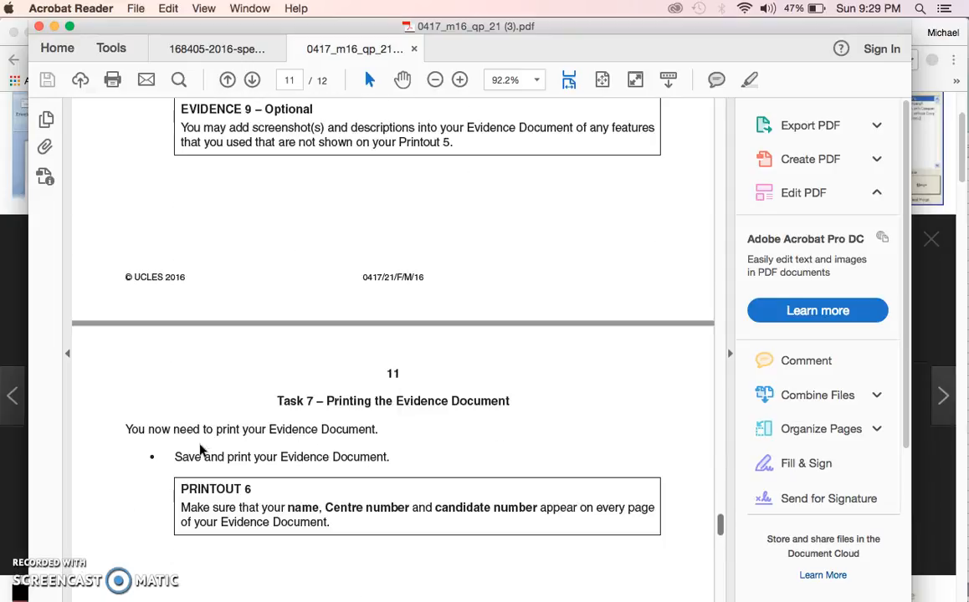
pyautogui.scroll(-5, 200, 452)
pyautogui.scroll(15, 201, 451)
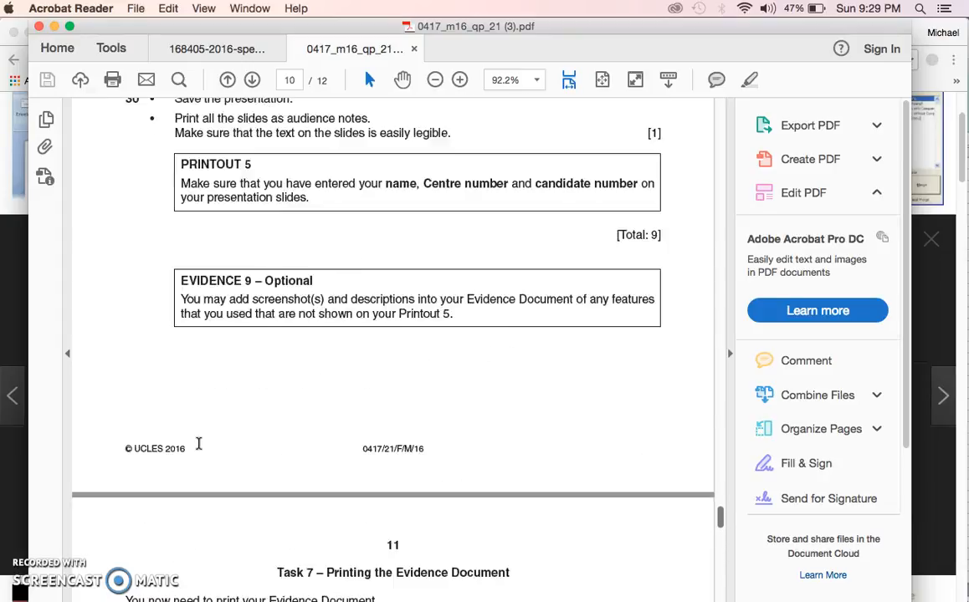
pyautogui.scroll(10, 200, 443)
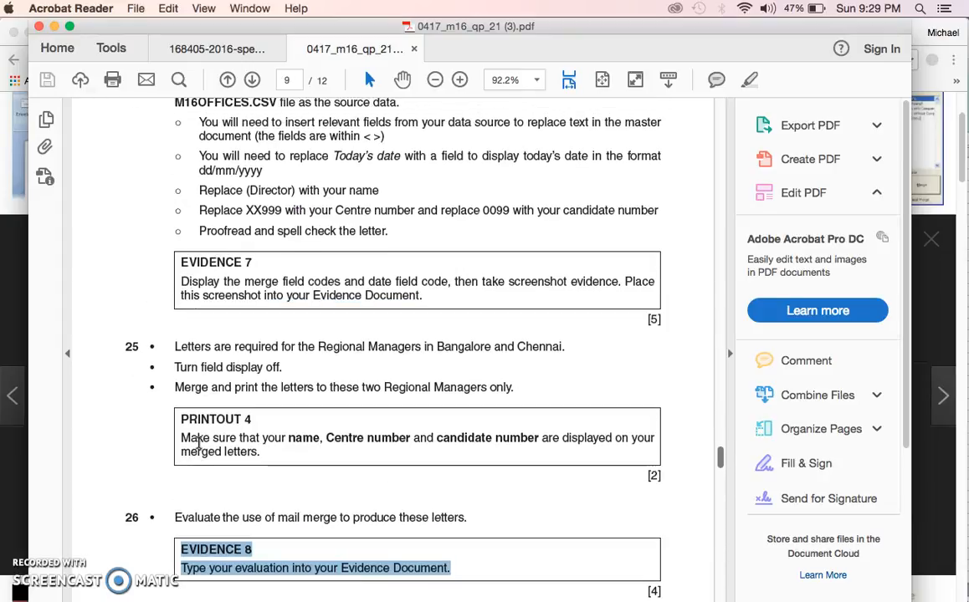
# Step: Switch back to the merged letters in Word and move the document window slightly higher on the screen
pyautogui.press('super+Tab')
pyautogui.press('super+Tab')
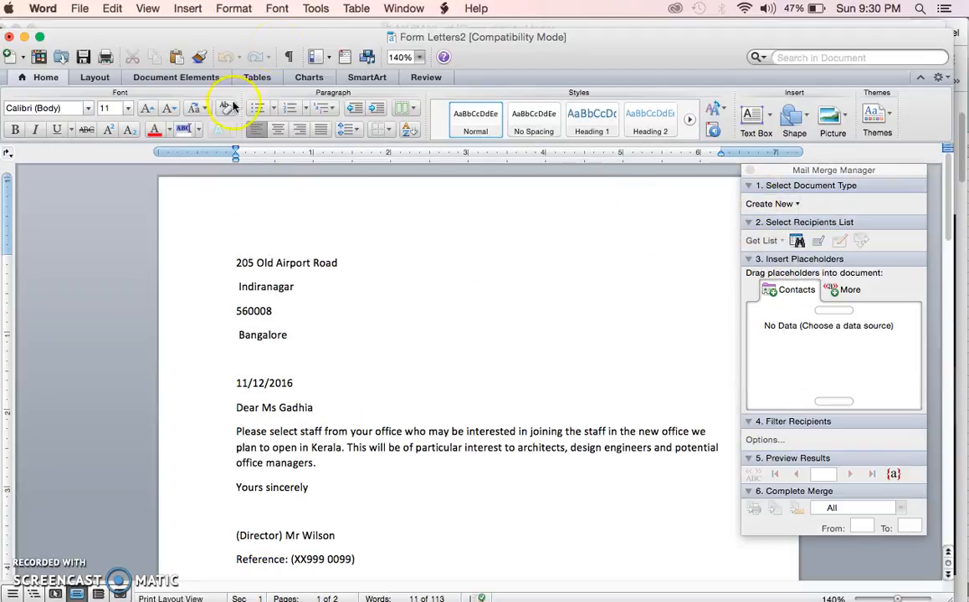
pyautogui.moveTo(304, 41); pyautogui.dragTo(303, 34)
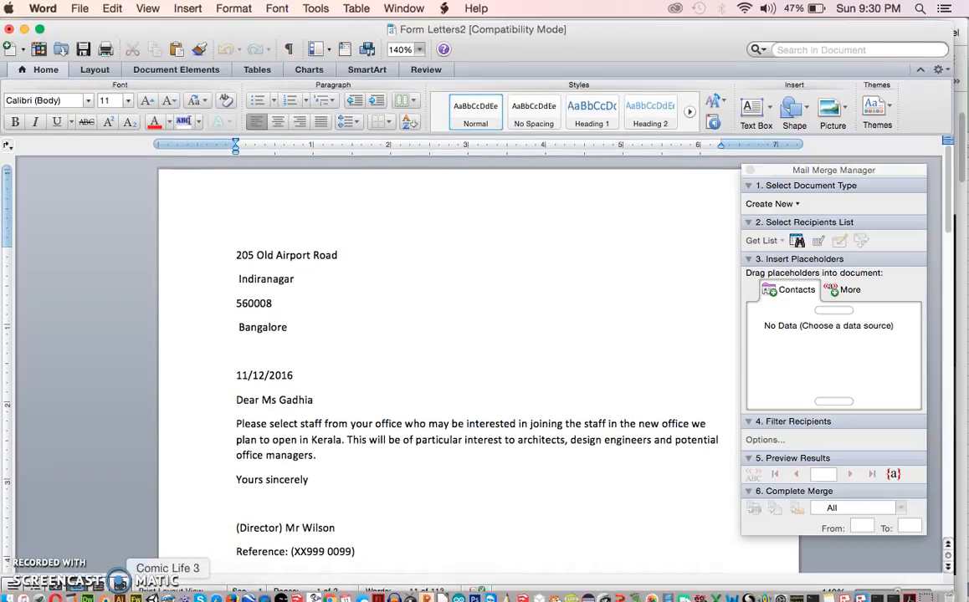
# Step: Switch to Excel and review the office records, including Nagpur and Hyderabad, in M16OFFICES.csv
pyautogui.click(726, 596)
pyautogui.click(83, 266)
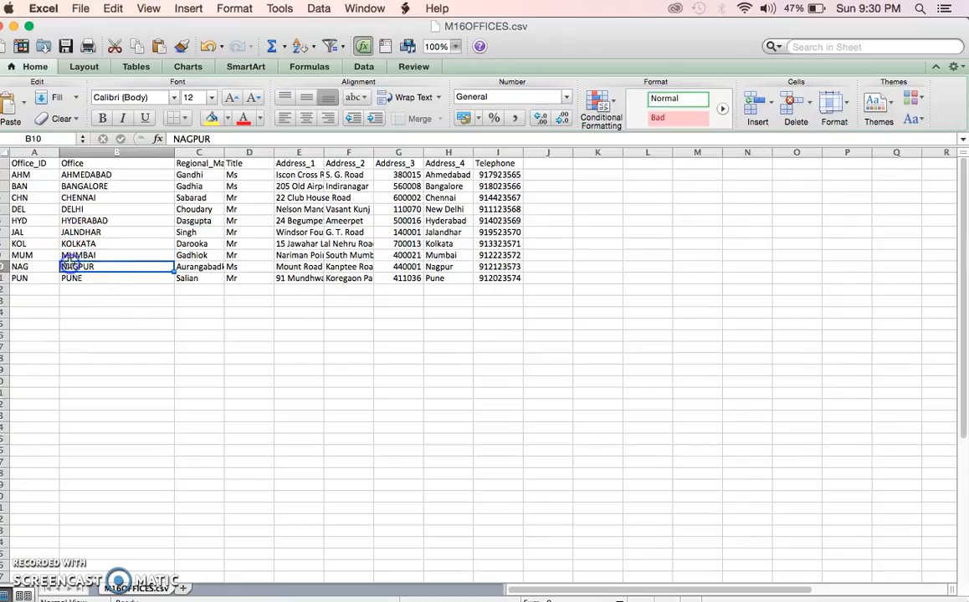
pyautogui.click(101, 222)
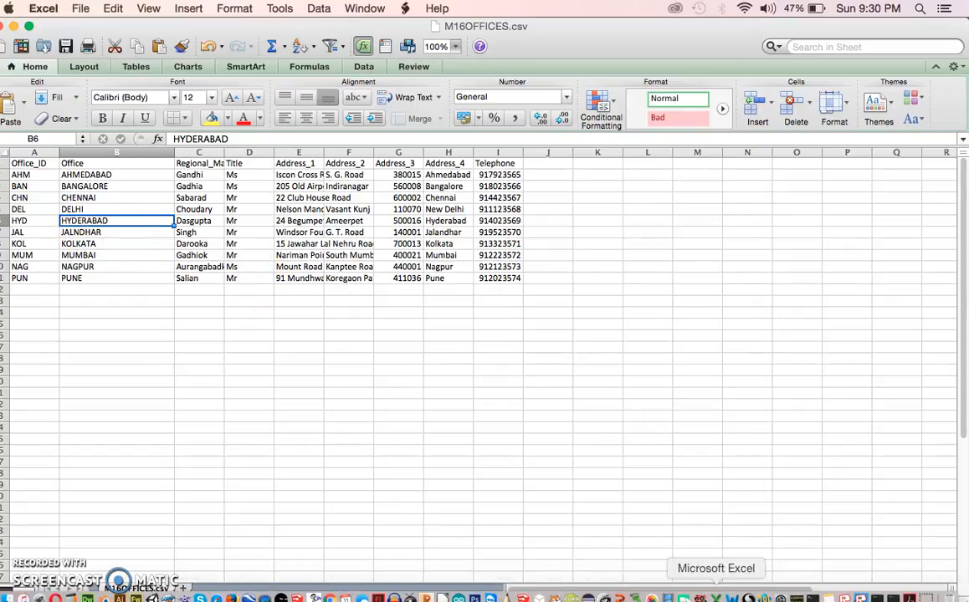
# Step: Switch back to the merged letters in Word and check the address lines of the Bangalore letter
pyautogui.click(731, 598)
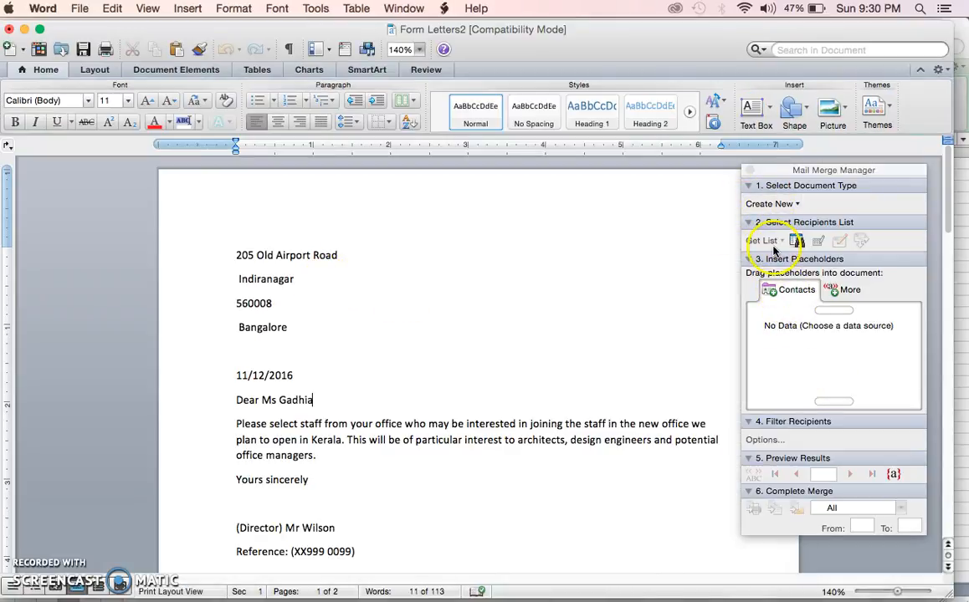
pyautogui.click(265, 255)
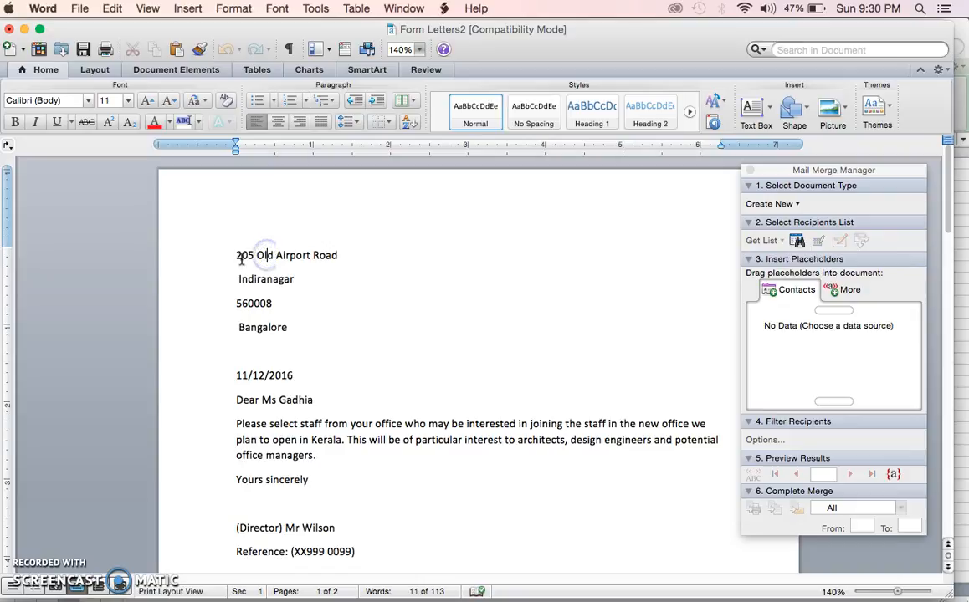
pyautogui.moveTo(240, 255); pyautogui.dragTo(307, 323)
pyautogui.click(392, 365)
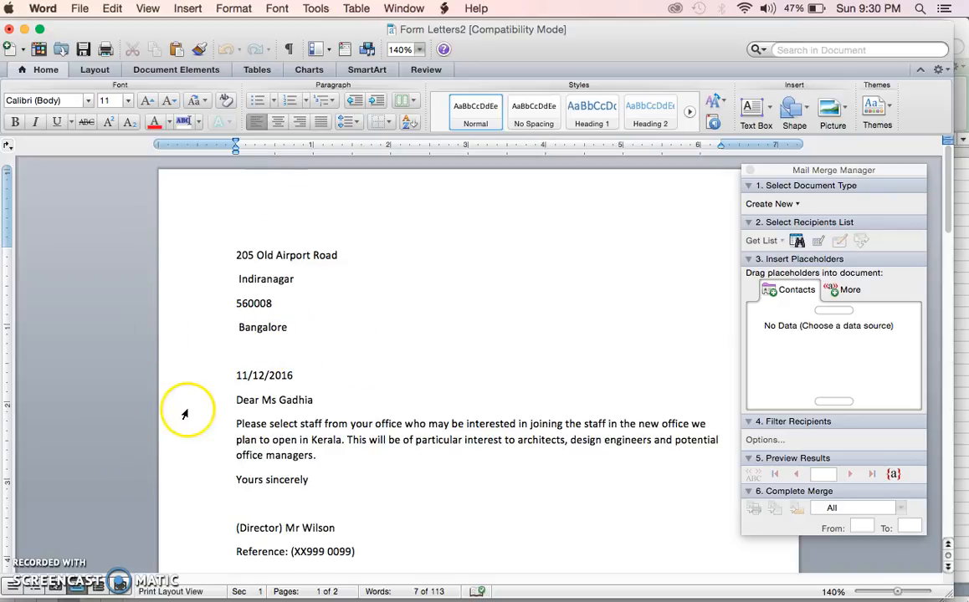
# Step: Reposition the Mail Merge Manager over the edge of the letter's page and examine its Filter Recipients options
pyautogui.scroll(-3, 285, 376)
pyautogui.moveTo(791, 171); pyautogui.dragTo(705, 196)
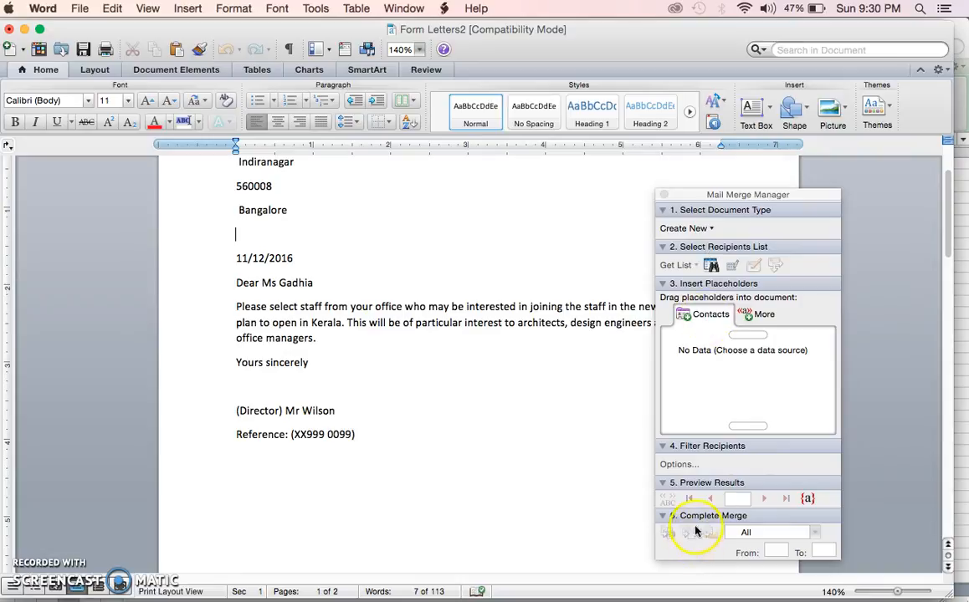
pyautogui.click(523, 497)
pyautogui.click(670, 467)
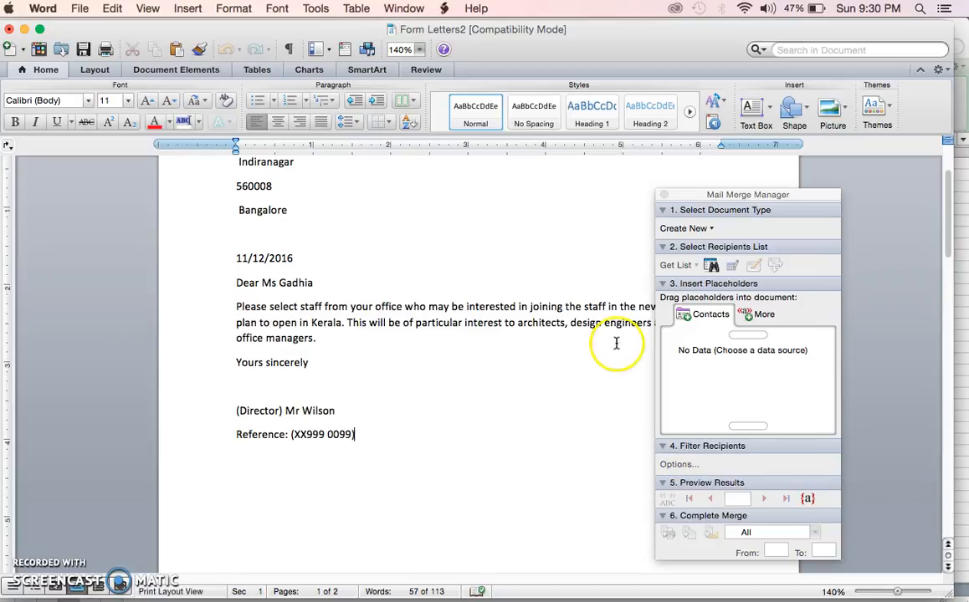
pyautogui.moveTo(728, 193); pyautogui.dragTo(714, 162)
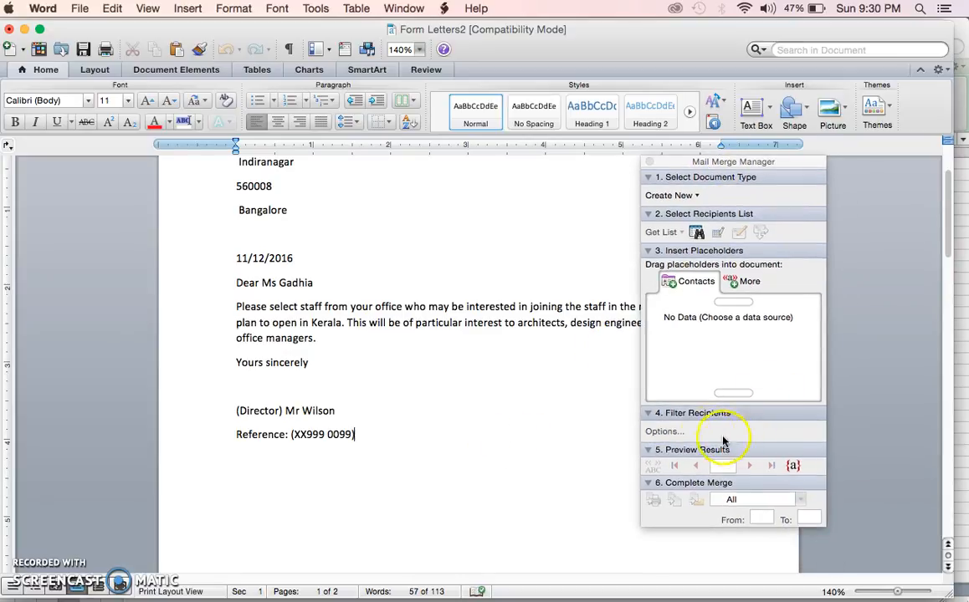
pyautogui.click(665, 416)
pyautogui.click(665, 415)
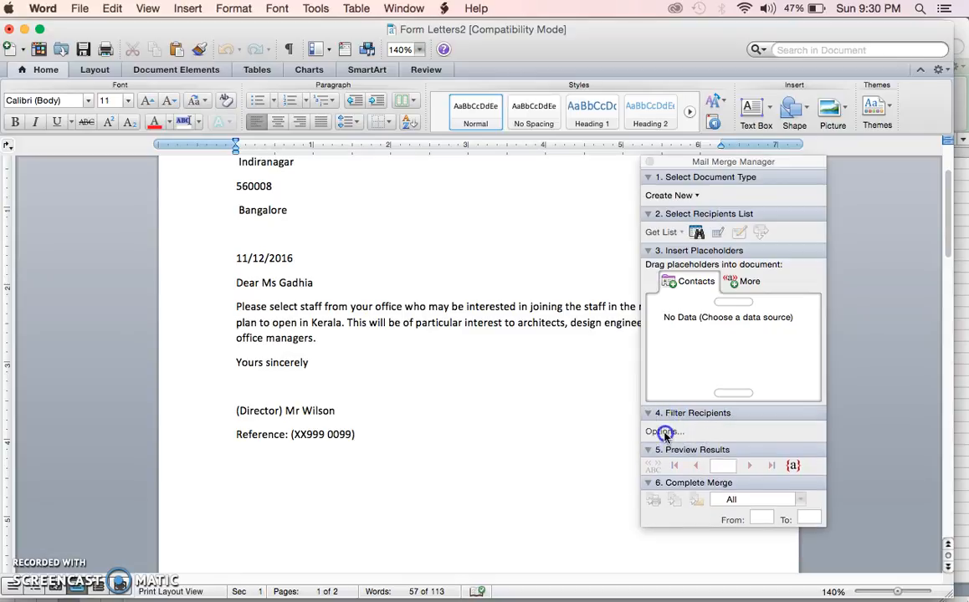